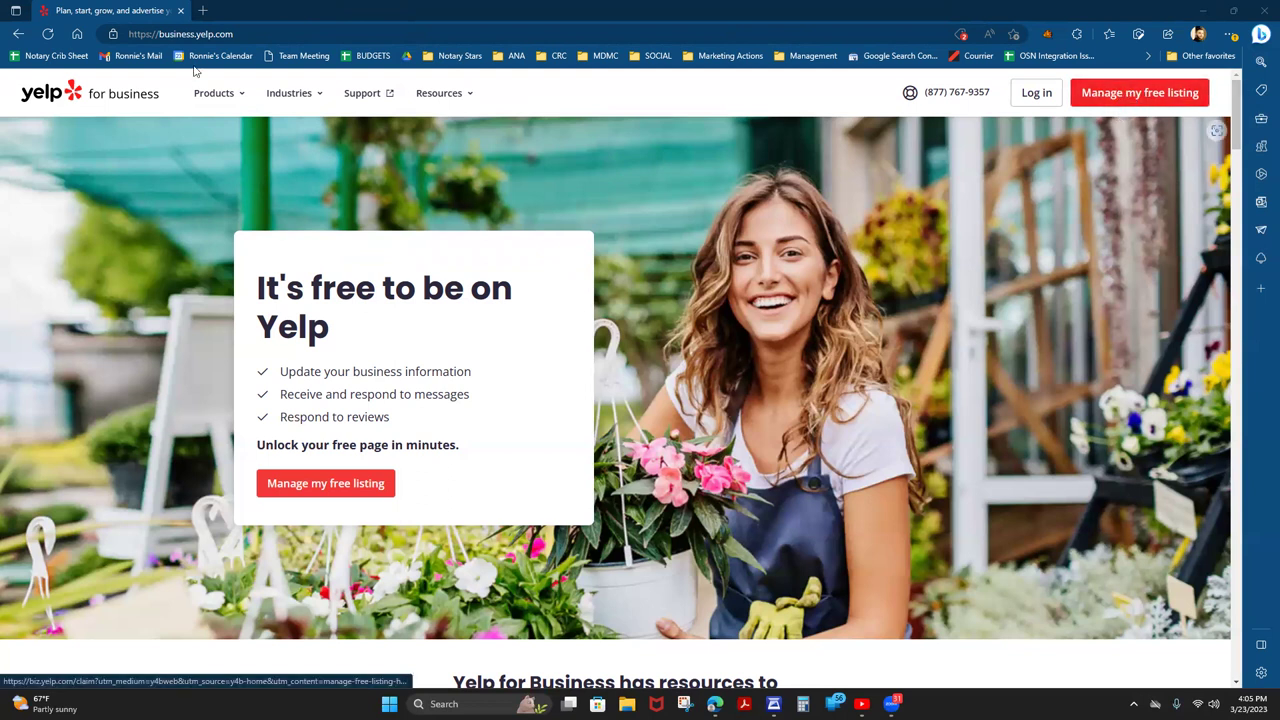
# Start a new free Yelp listing for a business named 'R. M., Notary'
pyautogui.click(298, 35)
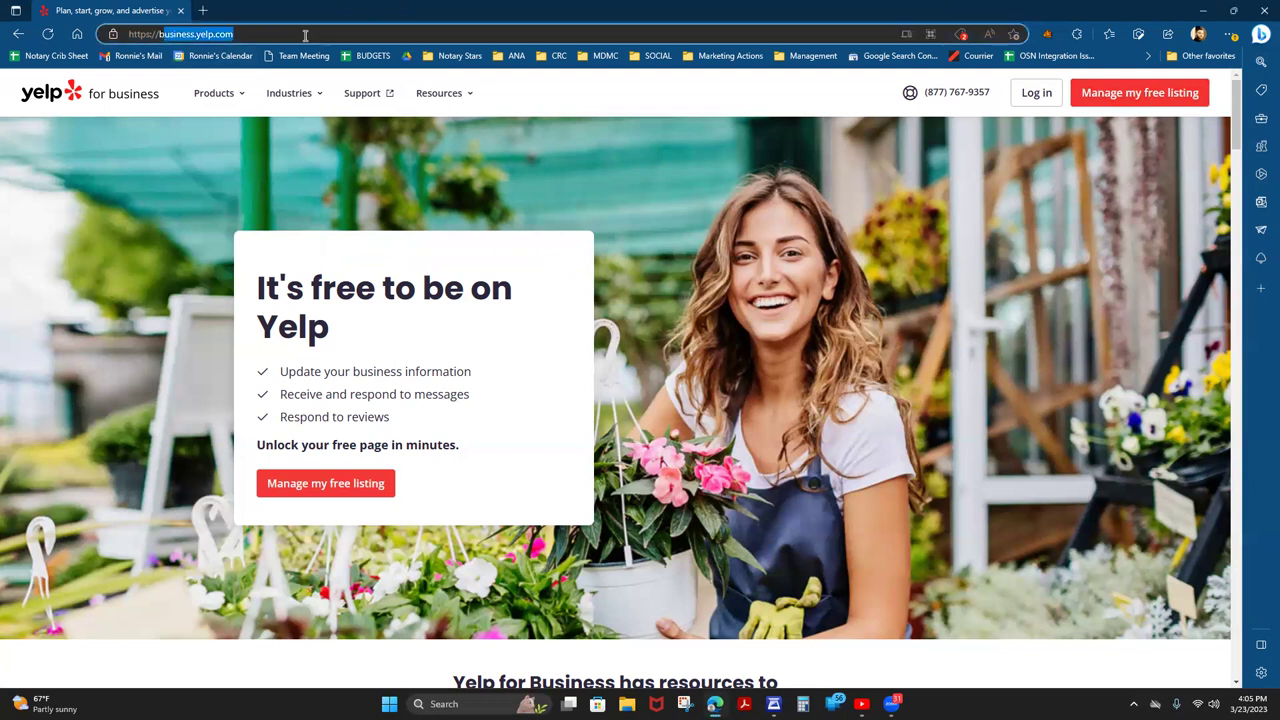
pyautogui.click(1140, 98)
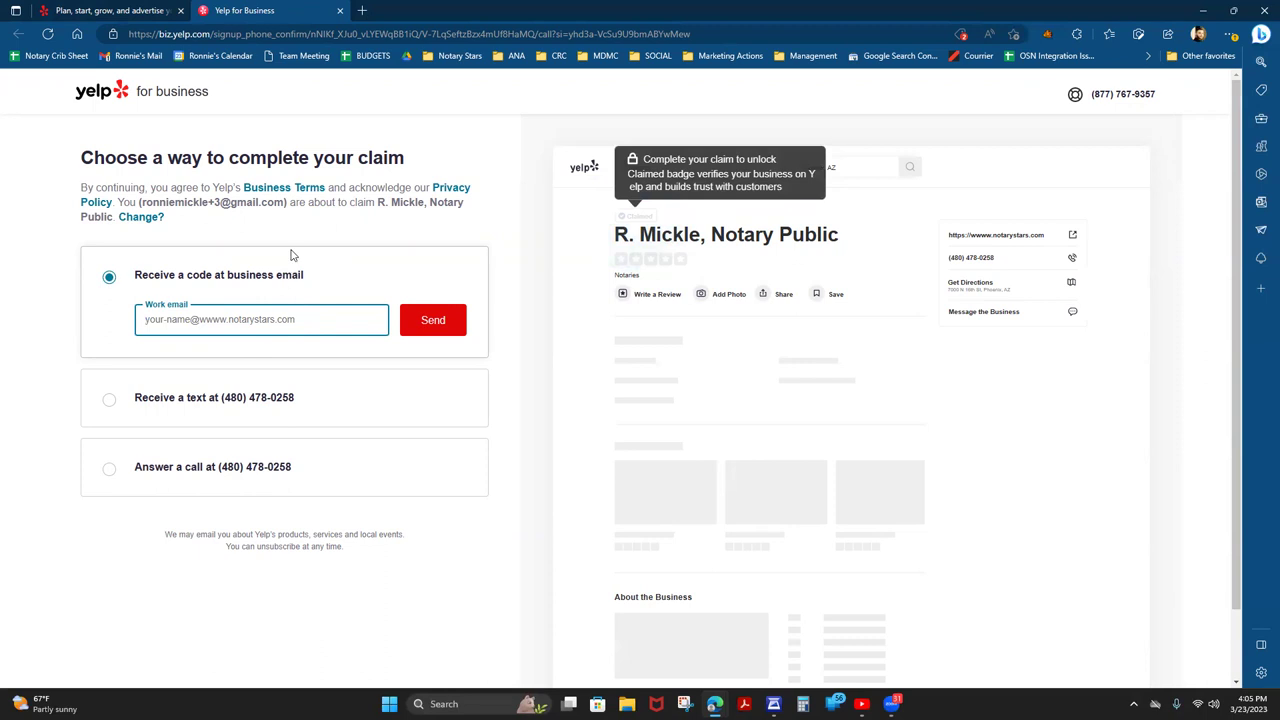
pyautogui.click(148, 219)
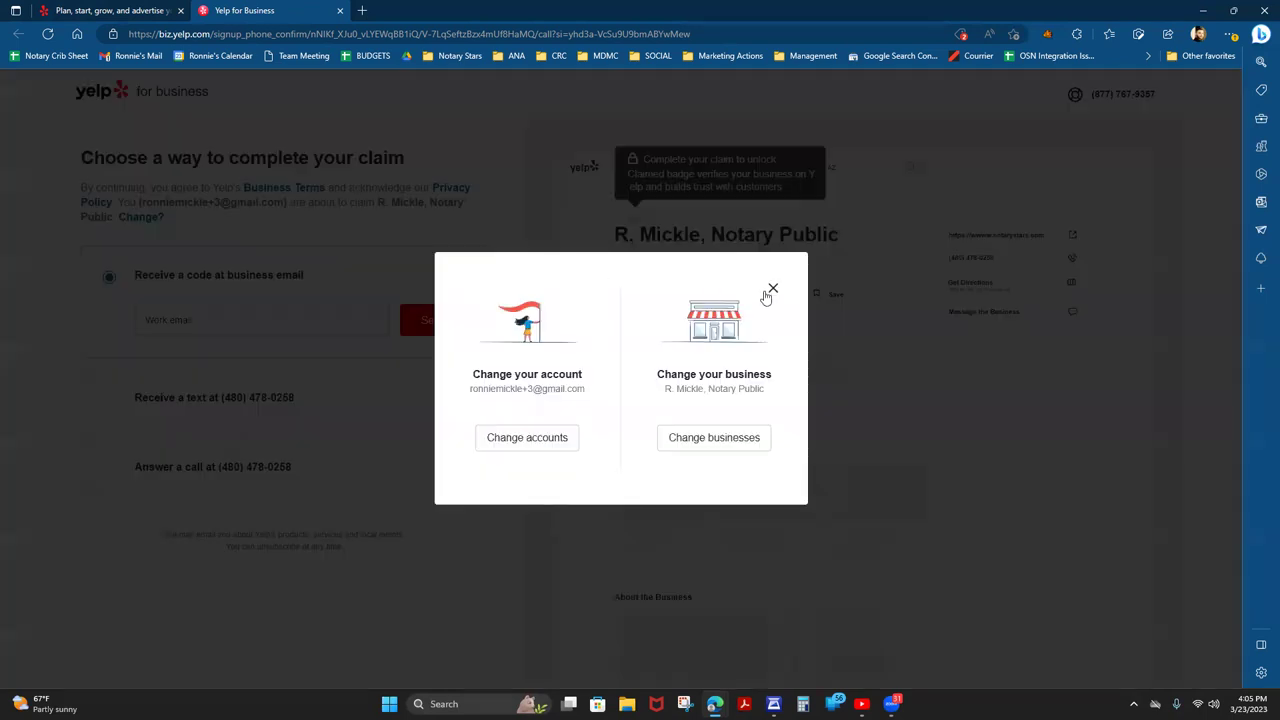
pyautogui.click(709, 444)
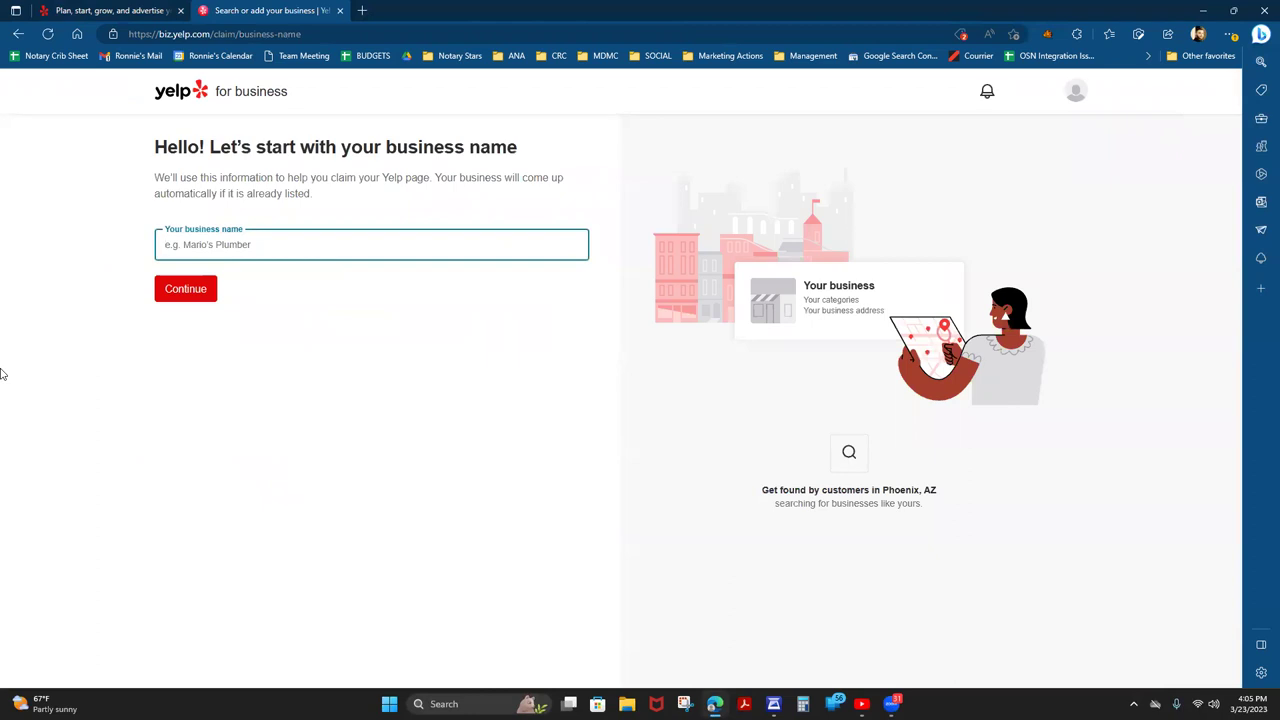
pyautogui.write('R. M.')
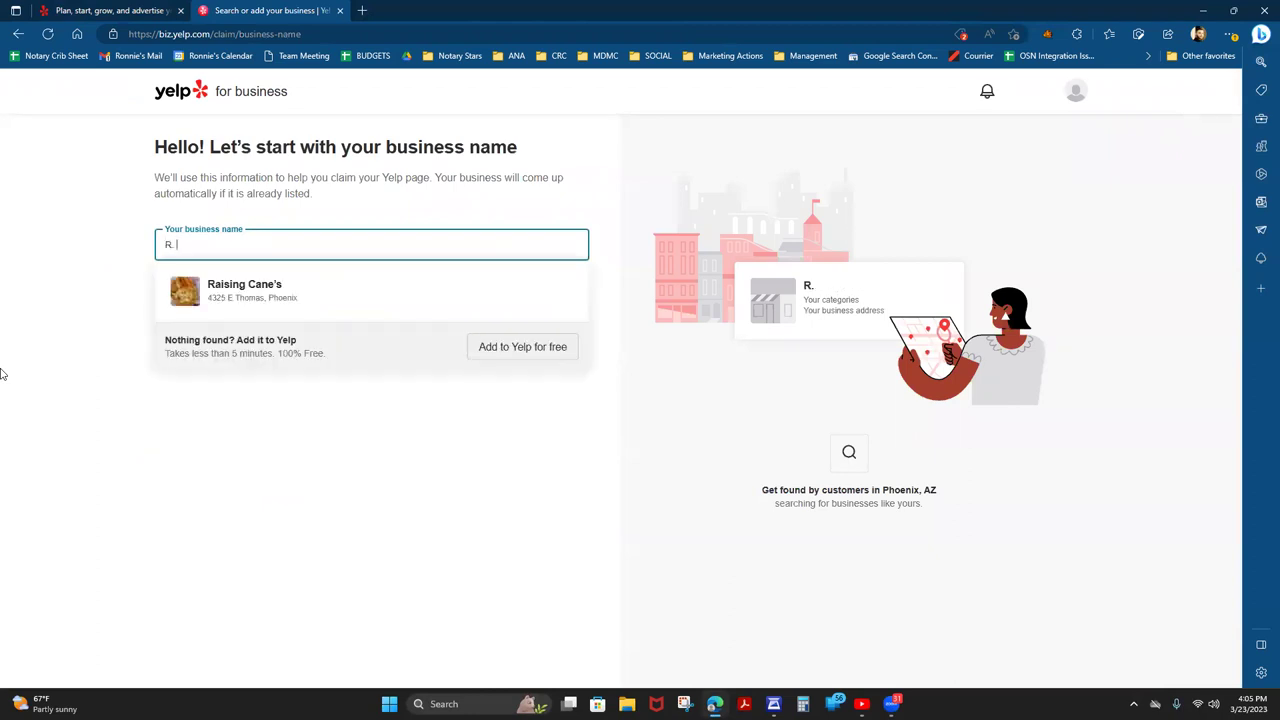
pyautogui.write(', Notary')
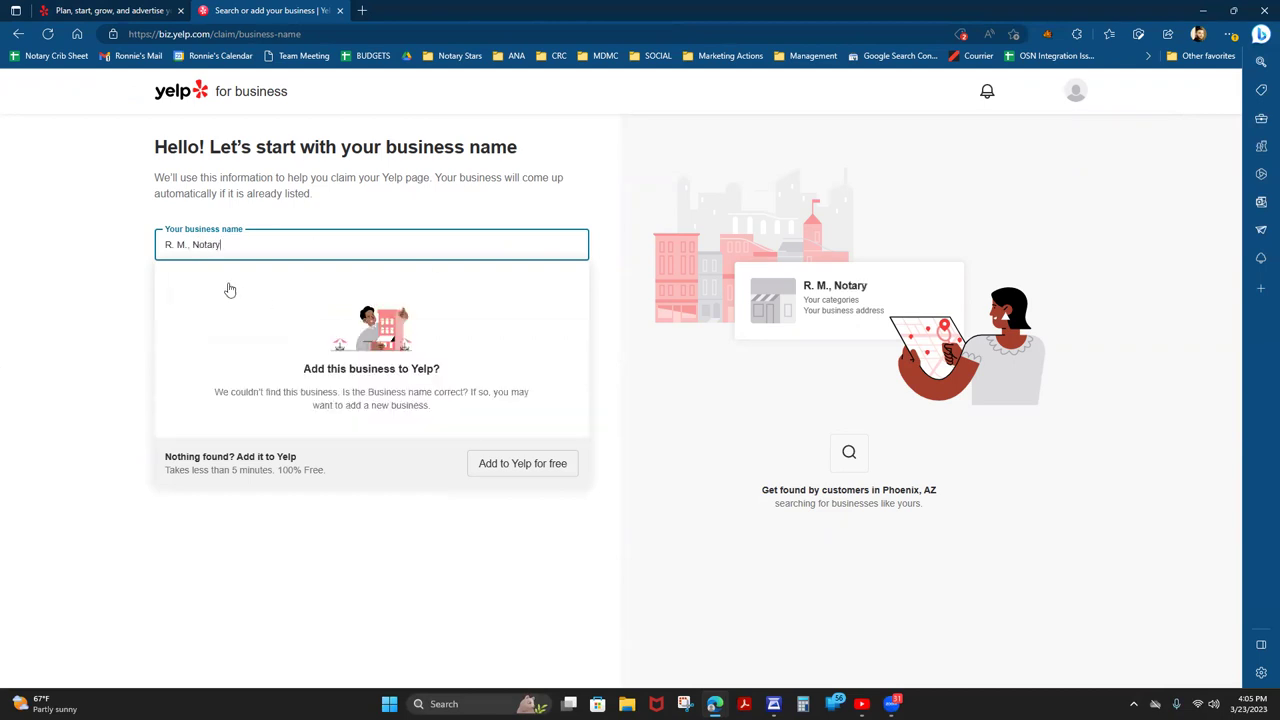
pyautogui.click(519, 466)
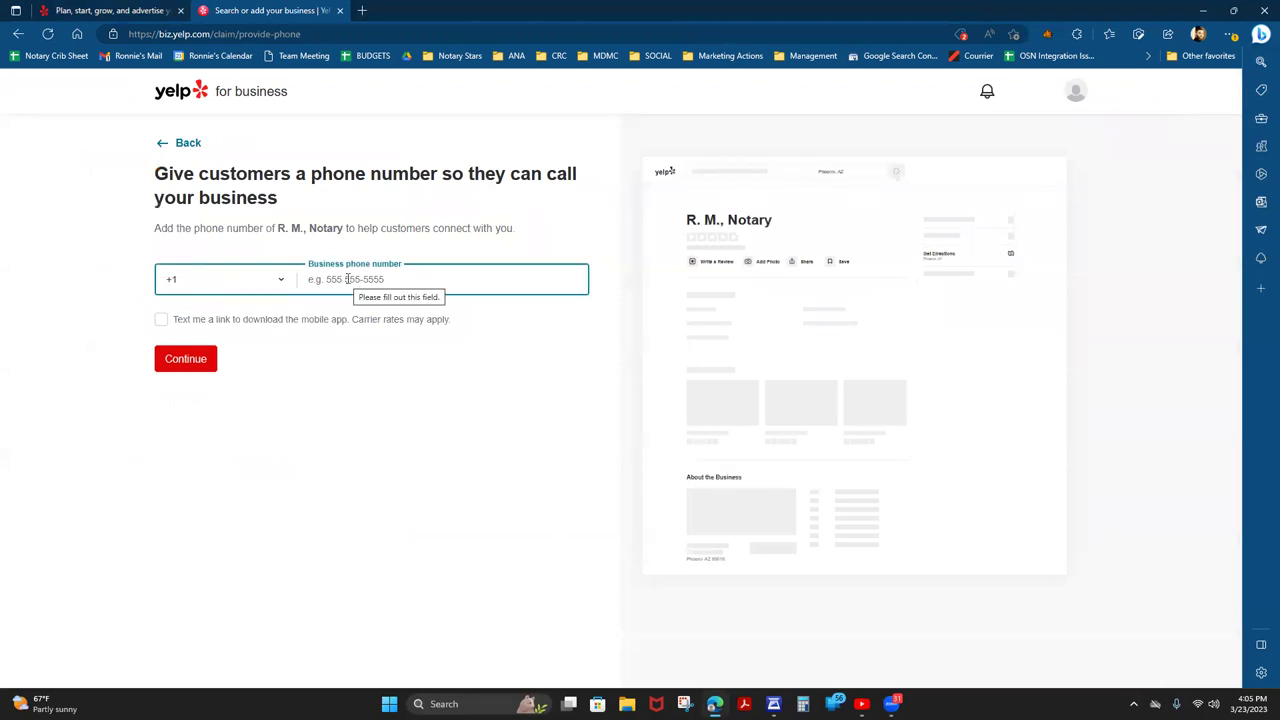
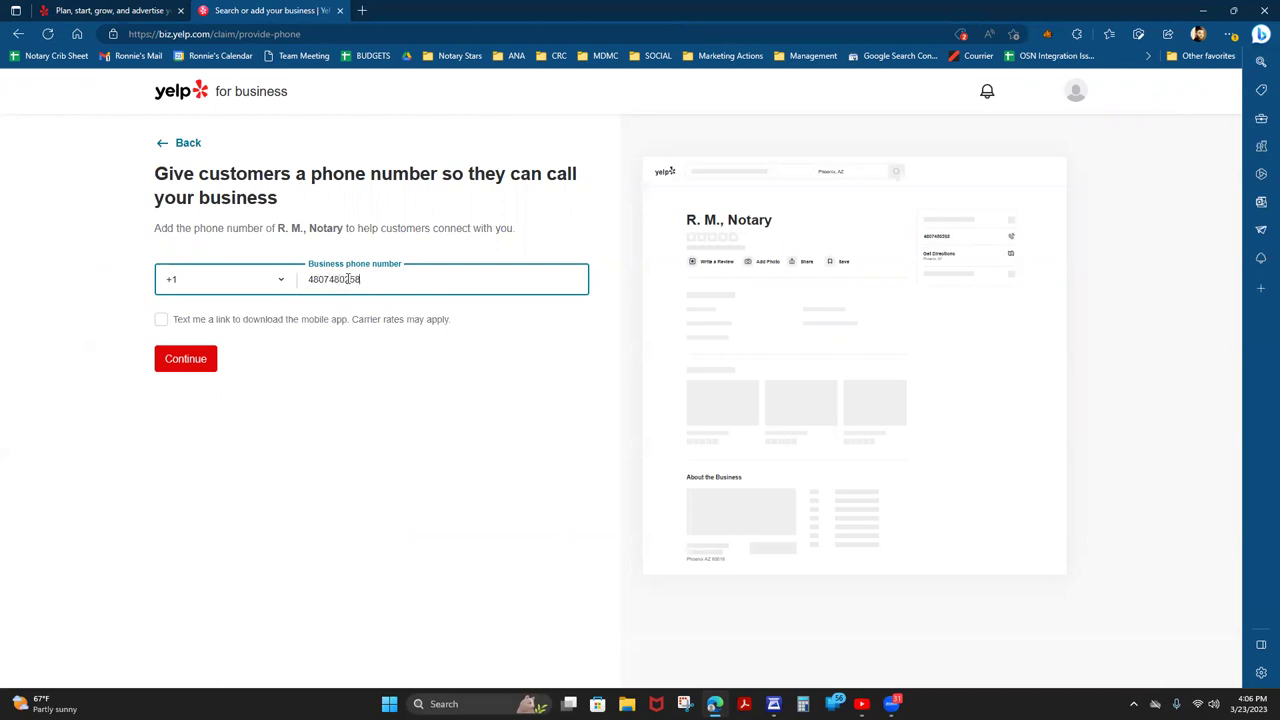
# Enter the business phone number for the listing and continue
pyautogui.moveTo(324, 279); pyautogui.dragTo(382, 280)
pyautogui.moveTo(313, 284); pyautogui.dragTo(417, 281)
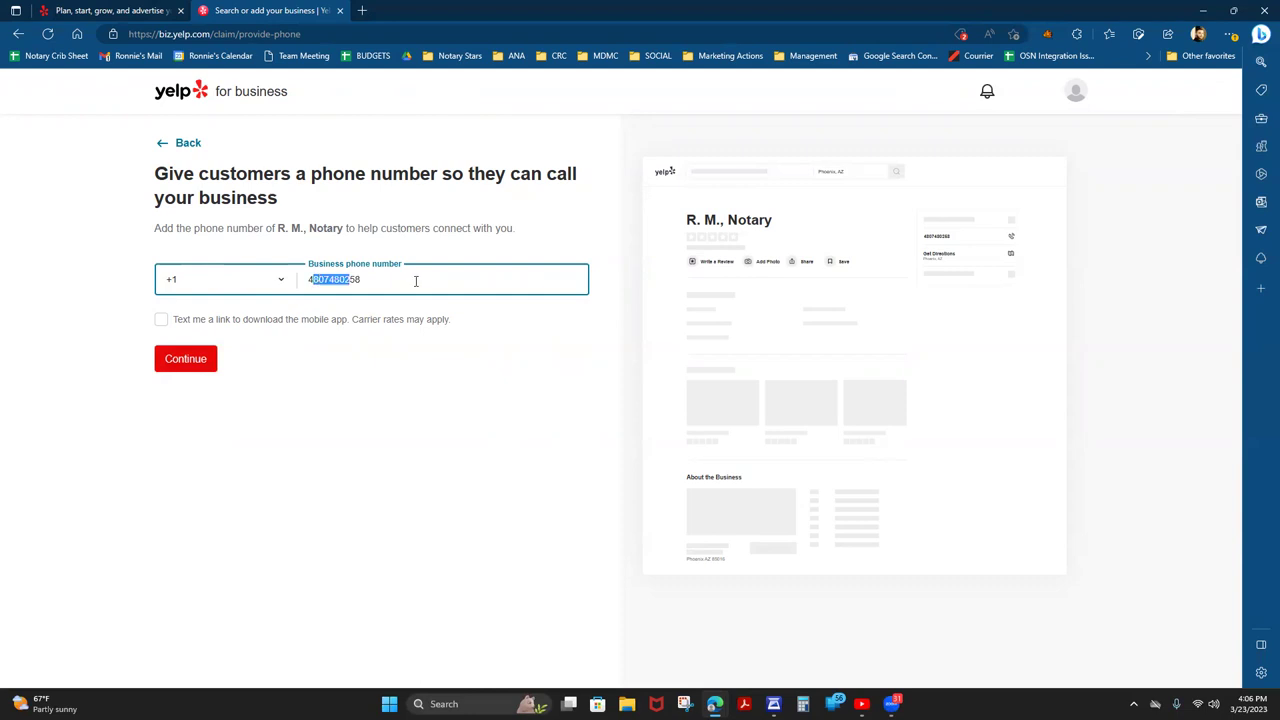
pyautogui.click(193, 366)
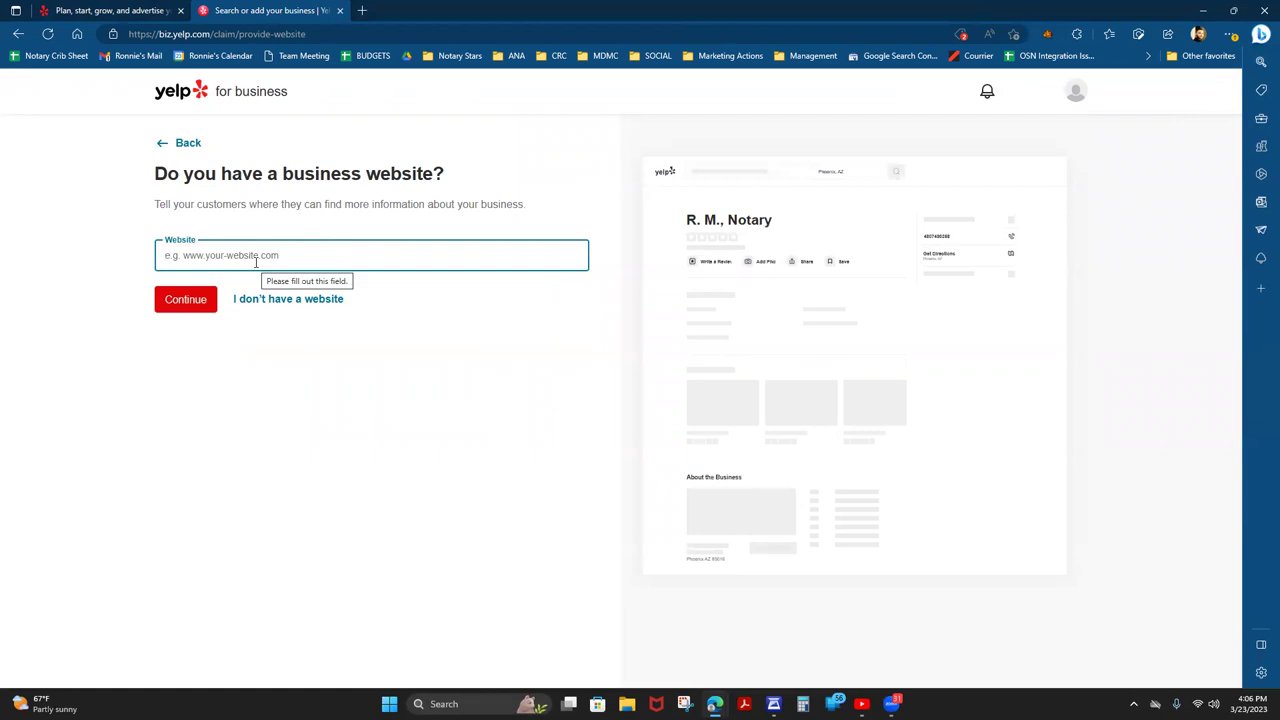
pyautogui.write('https')
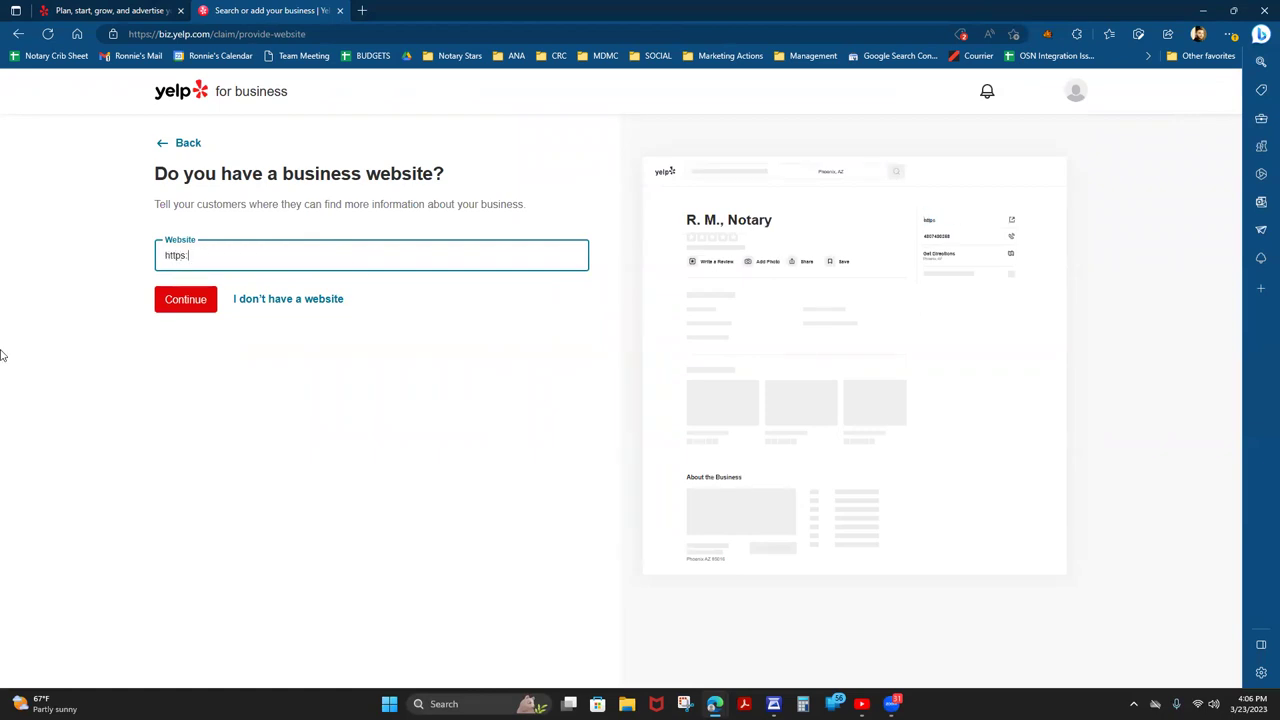
pyautogui.write('://www.notarystars.com')
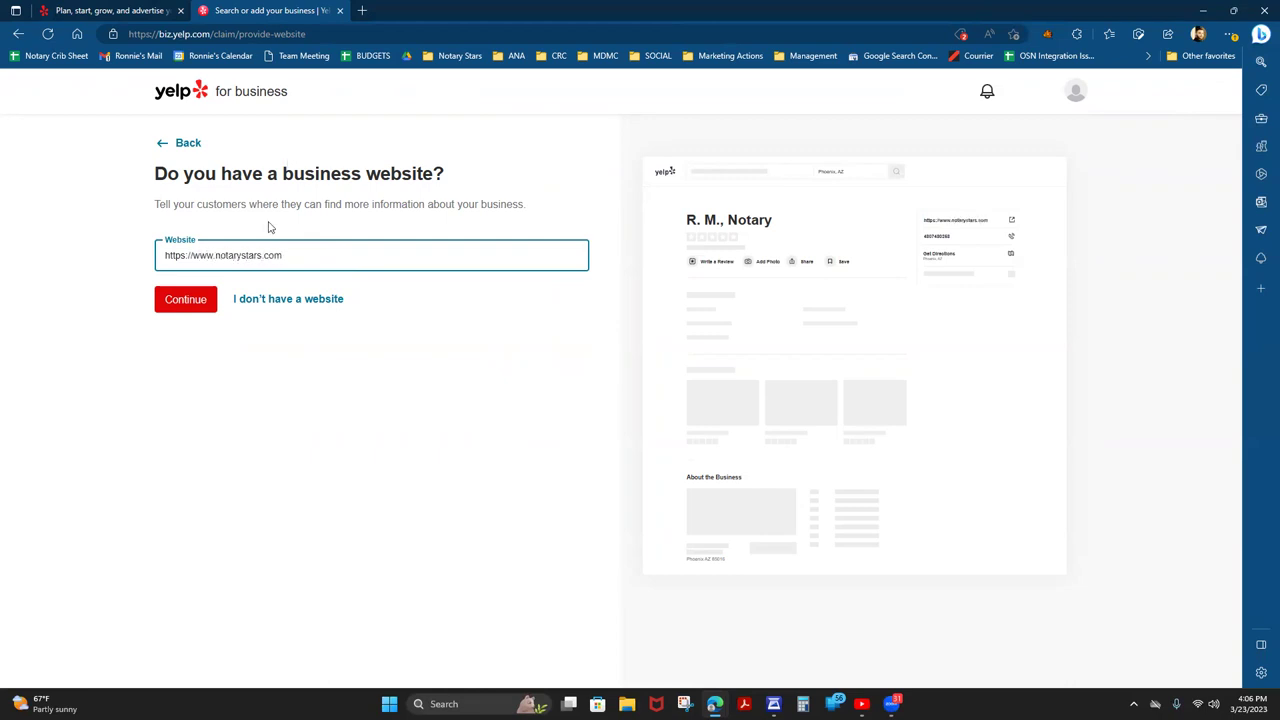
pyautogui.click(189, 303)
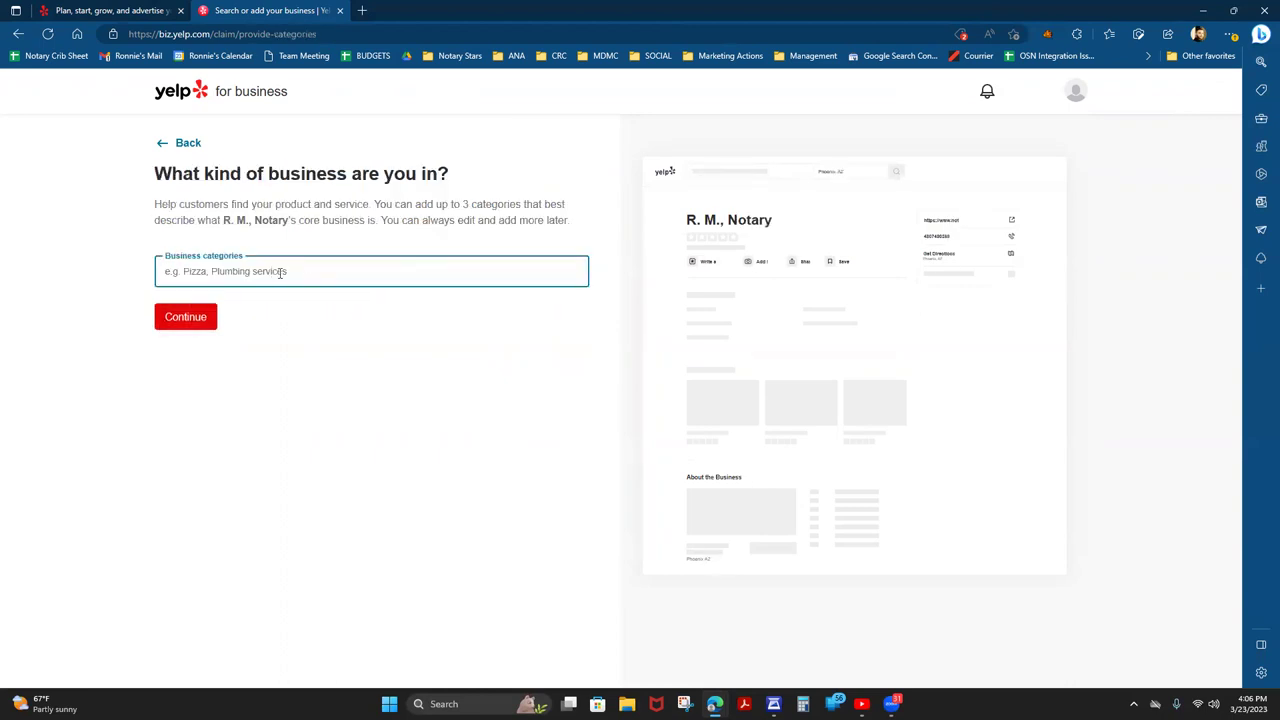
# Choose Notaries as the business category
pyautogui.write('Notary')
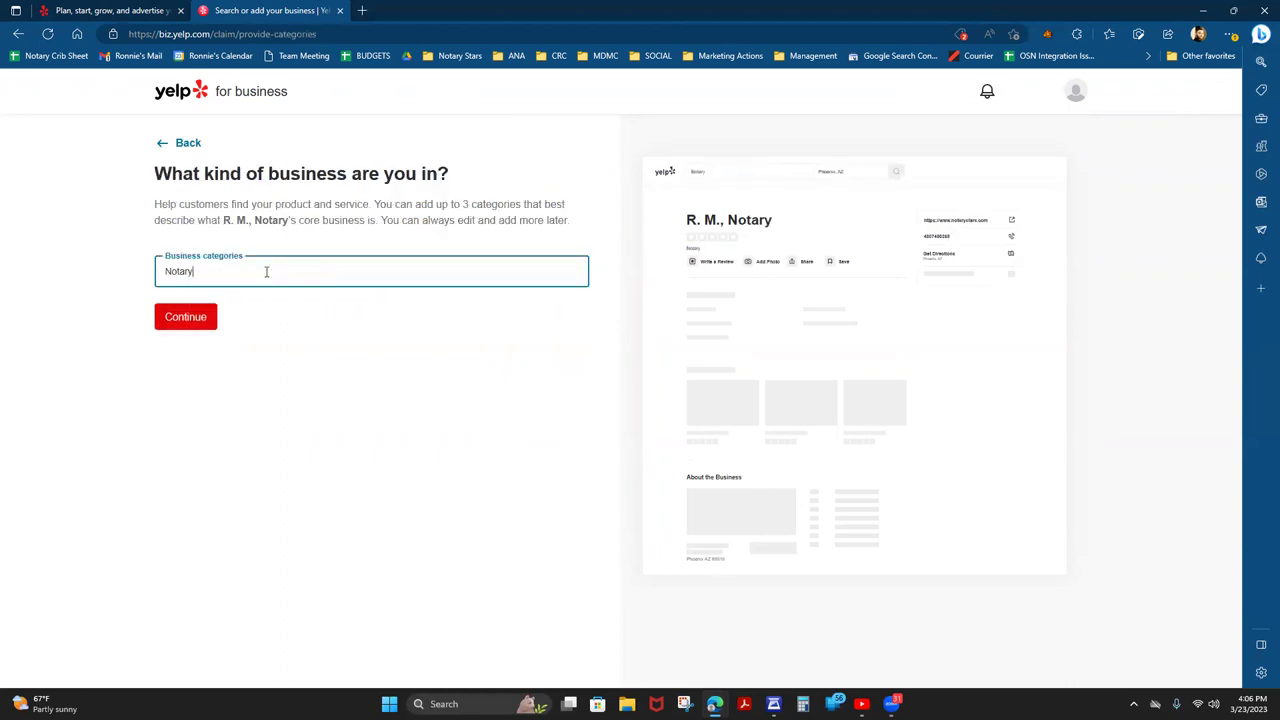
pyautogui.press('BackSpace')
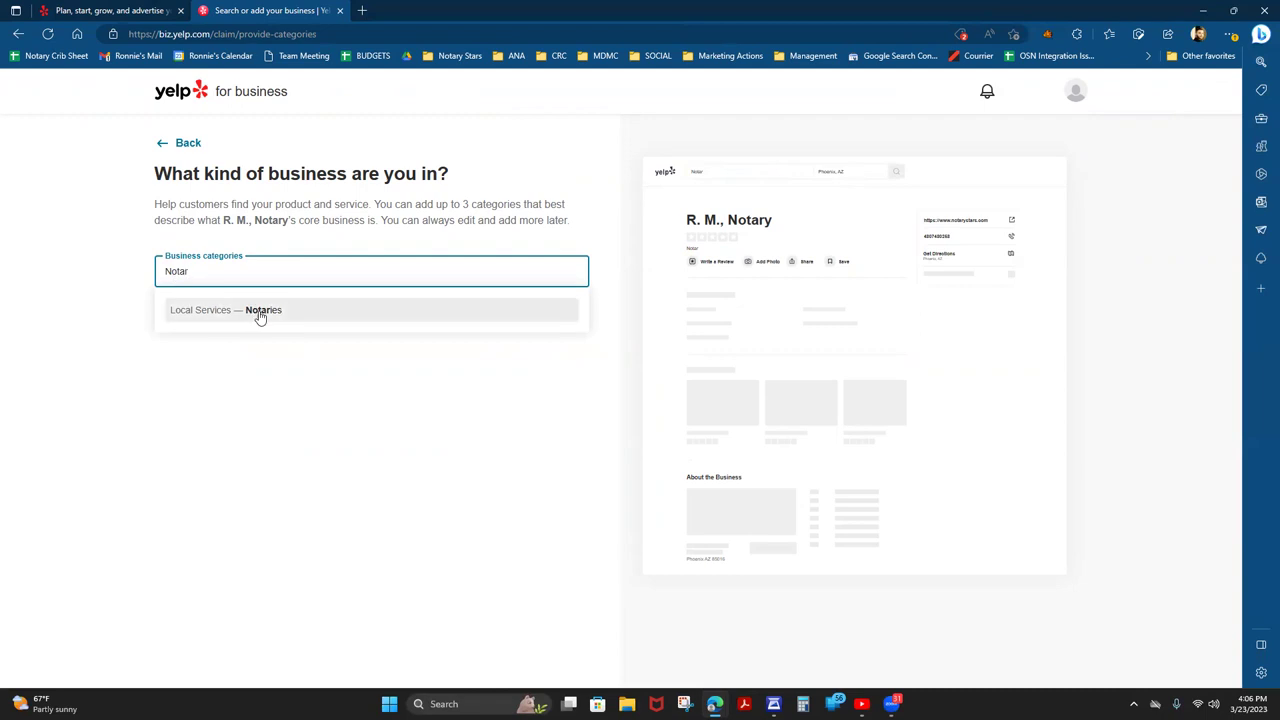
pyautogui.click(260, 316)
pyautogui.click(310, 271)
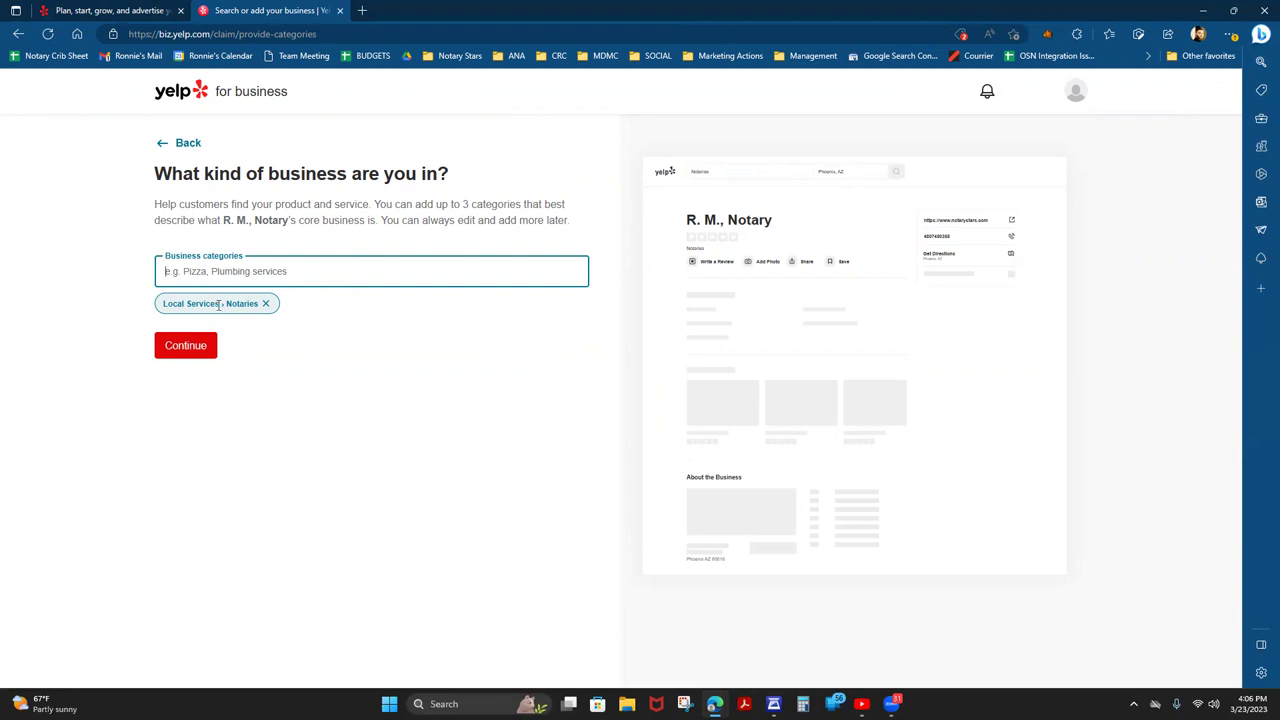
pyautogui.click(195, 350)
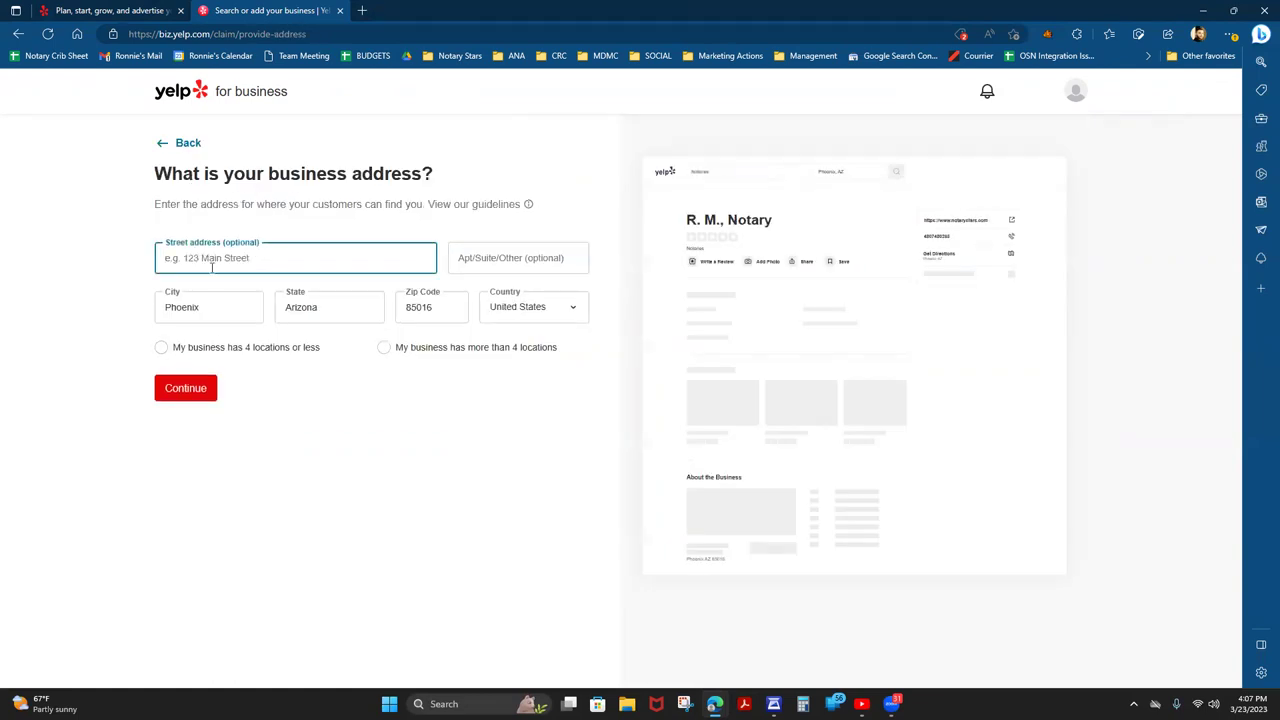
# Fill in the Phoenix street address and suite, marking 4 locations or less
pyautogui.write('700')
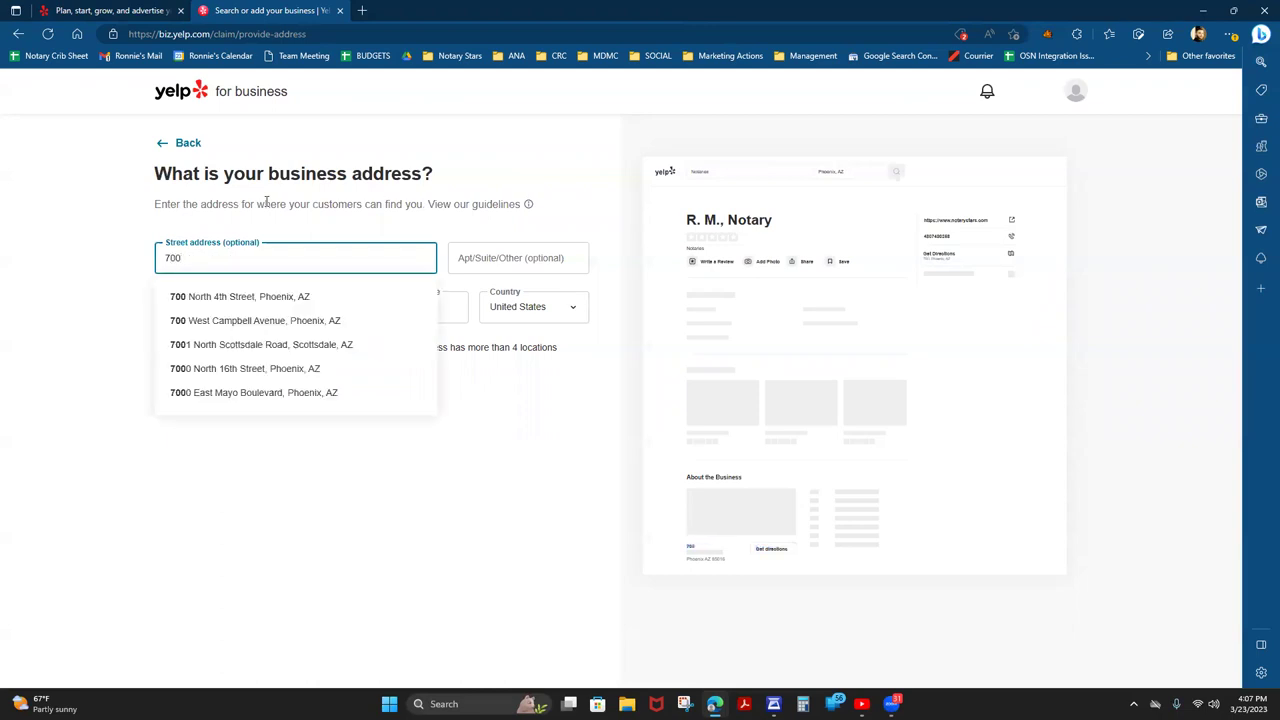
pyautogui.write('0')
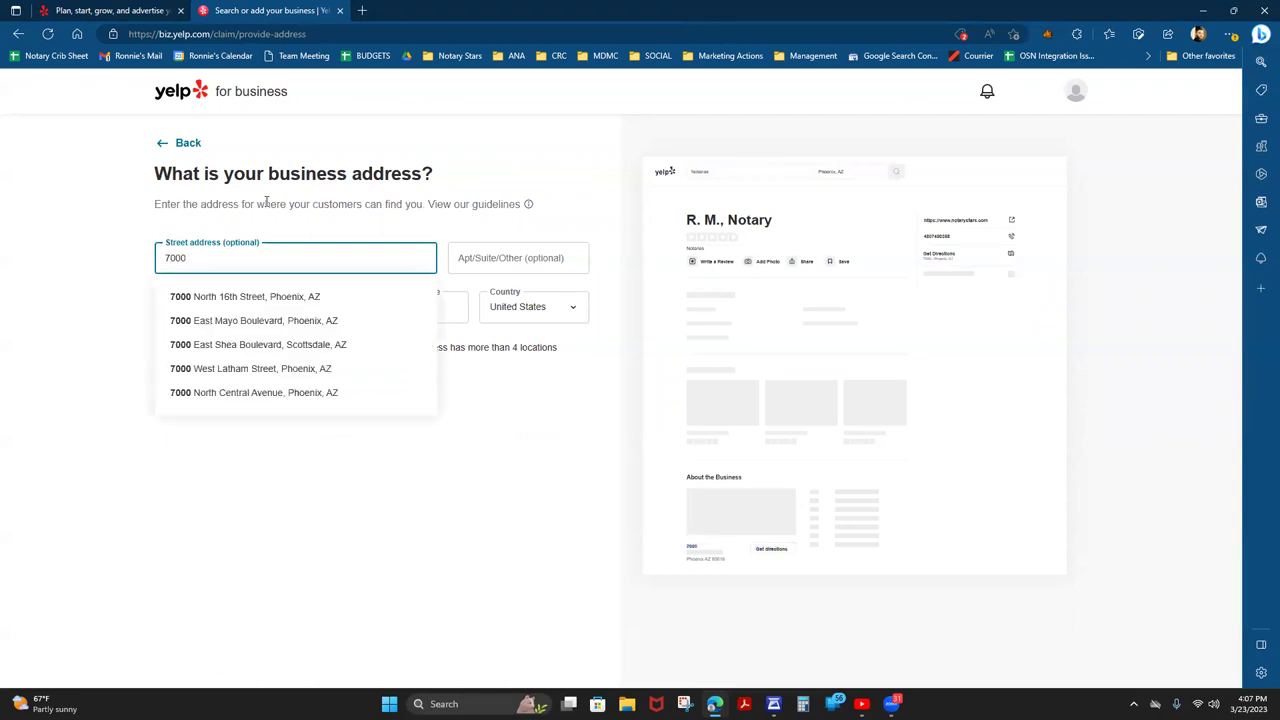
pyautogui.click(258, 299)
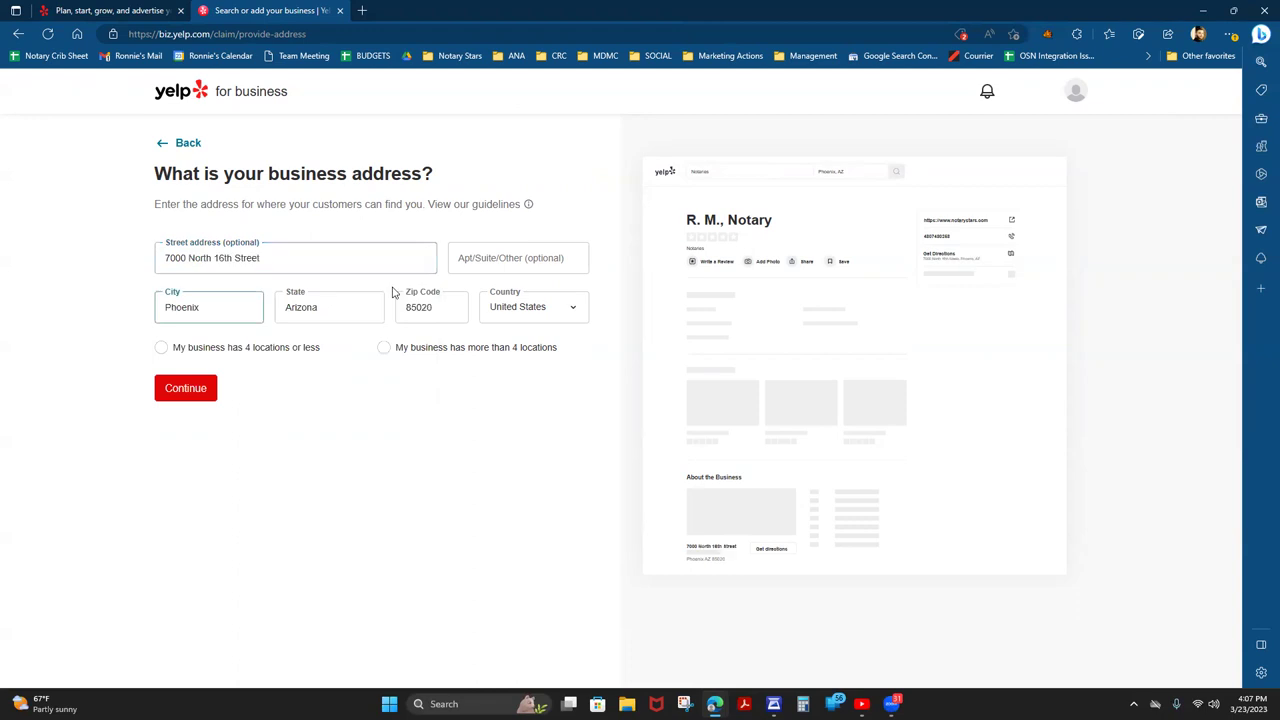
pyautogui.click(501, 265)
pyautogui.write('Suite 120')
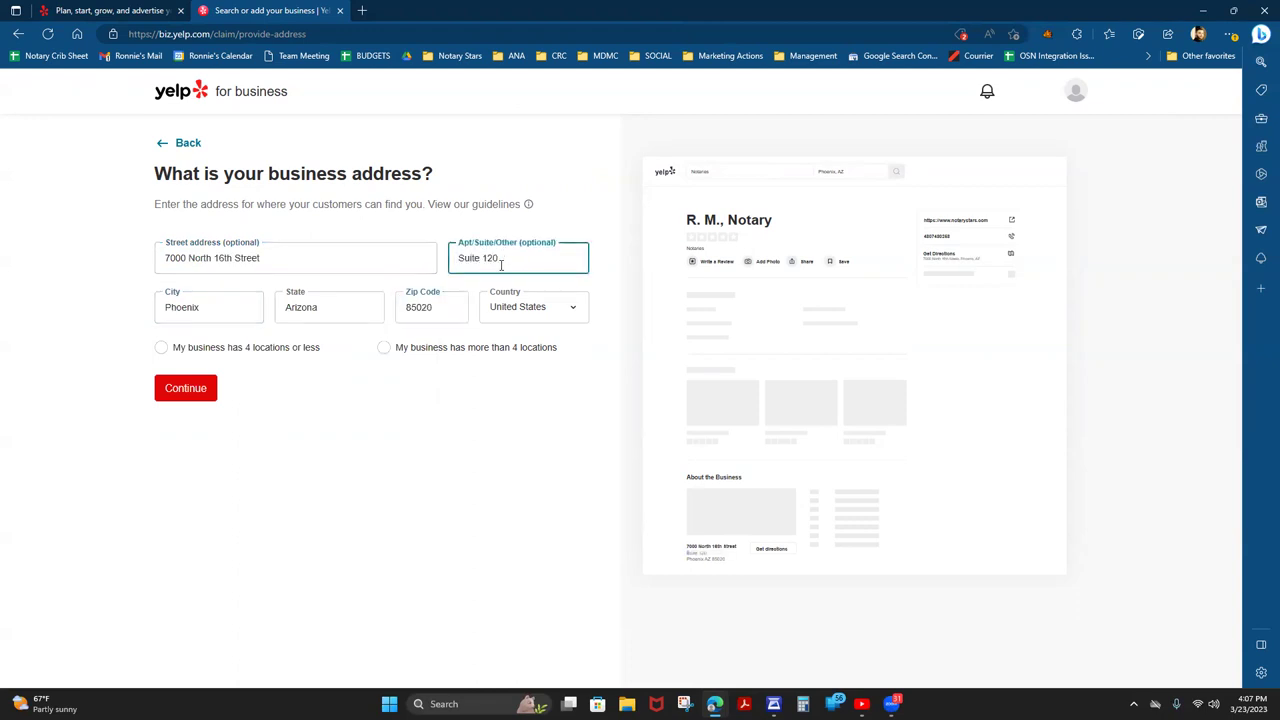
pyautogui.write(', 50y')
pyautogui.write('#')
pyautogui.press('Left')
pyautogui.press('Left')
pyautogui.press('BackSpace')
pyautogui.write('.')
pyautogui.click(203, 350)
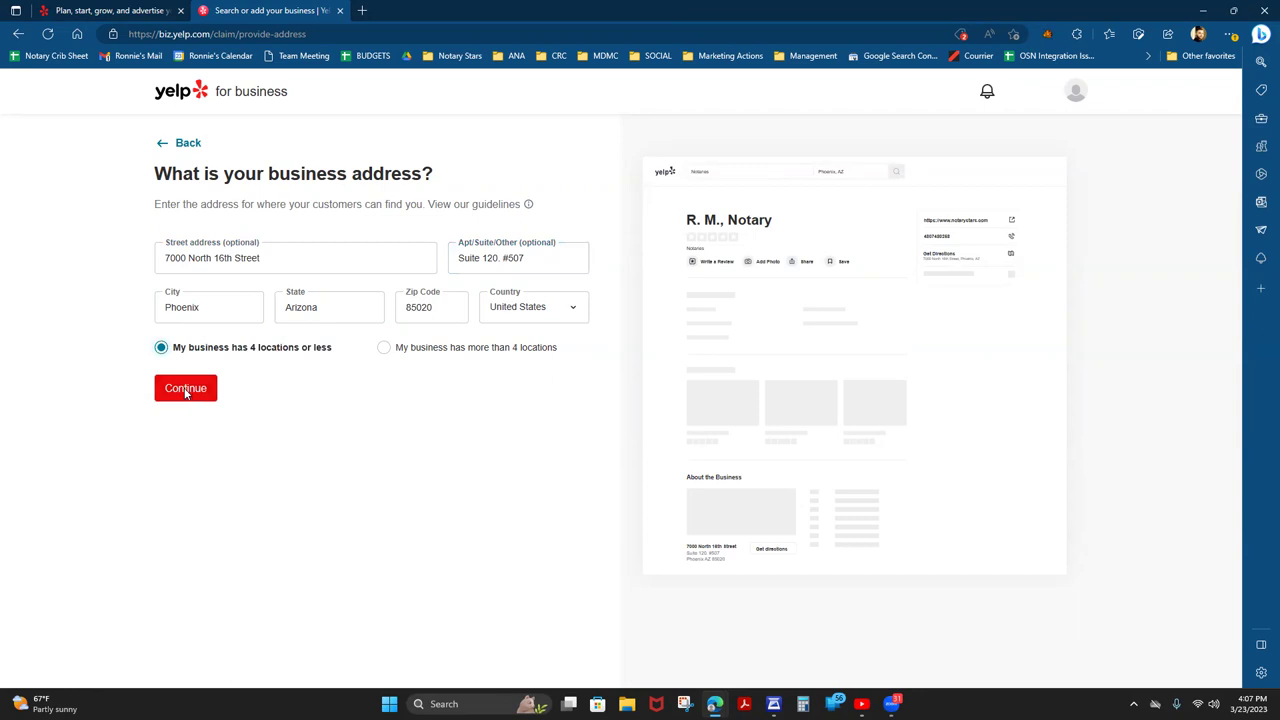
pyautogui.click(185, 389)
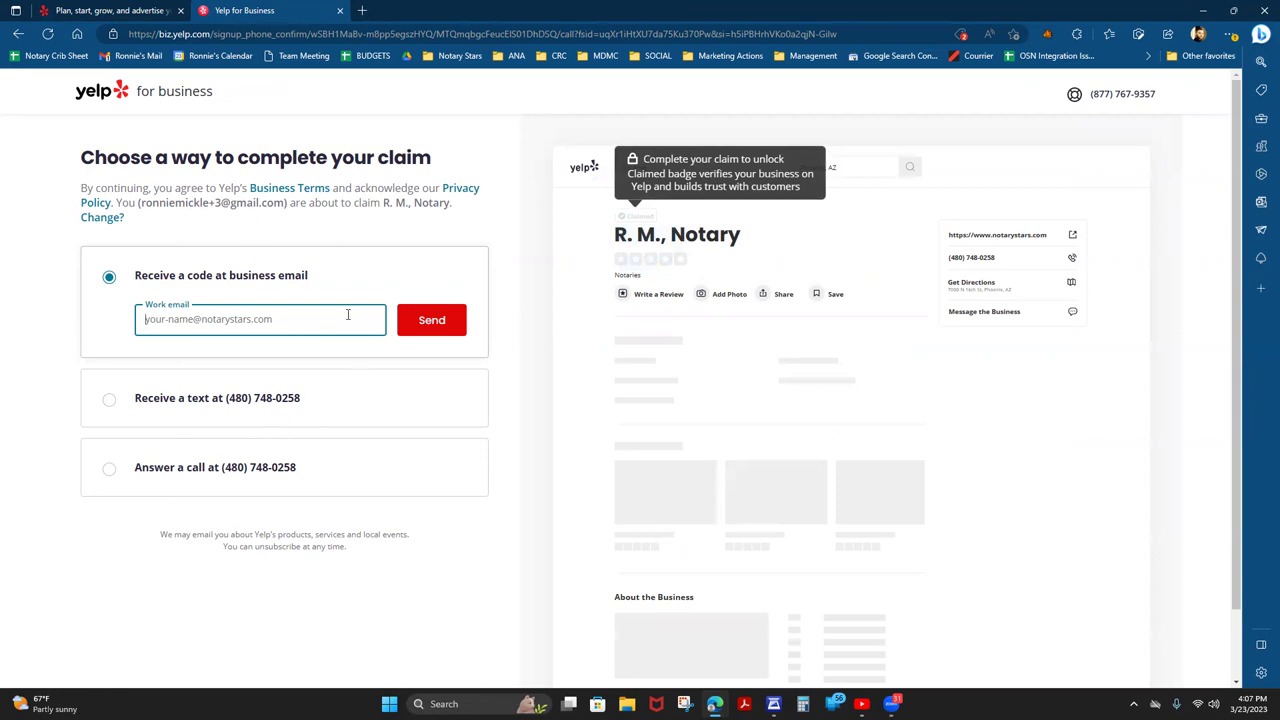
# Verify the listing with a texted code, then decline the Yelp Ads and highlights offers
pyautogui.click(185, 402)
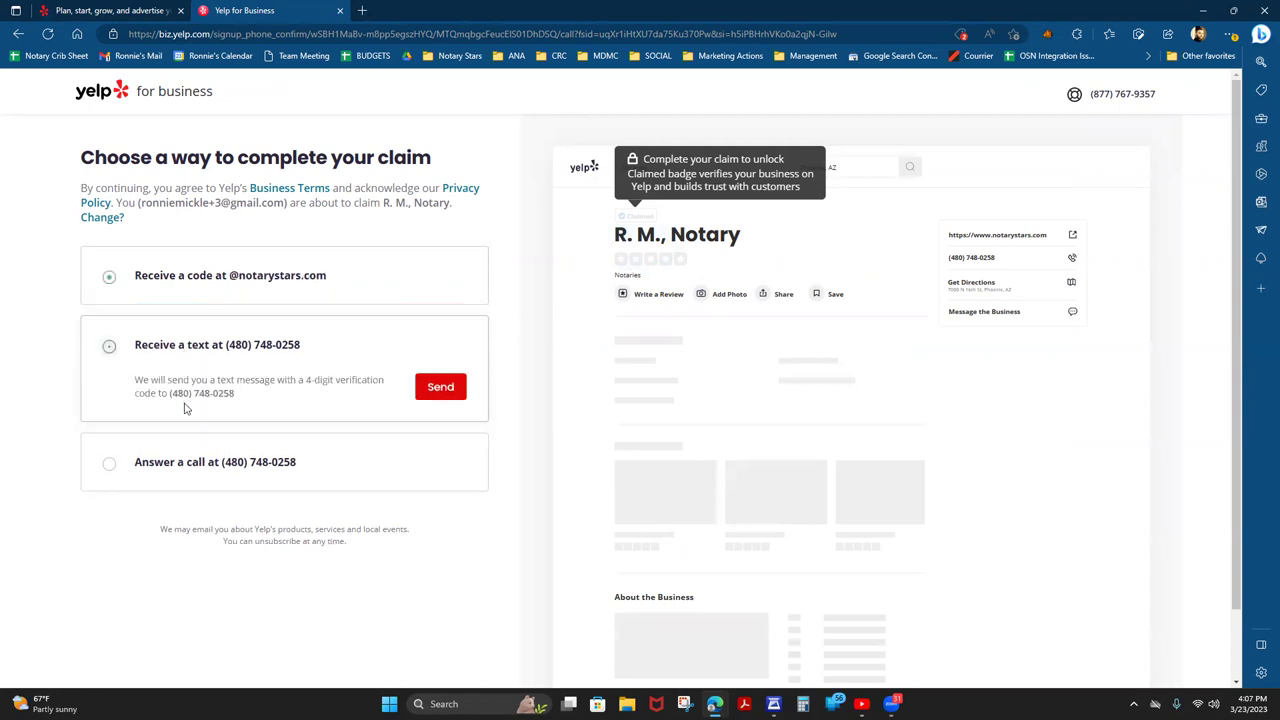
pyautogui.click(443, 390)
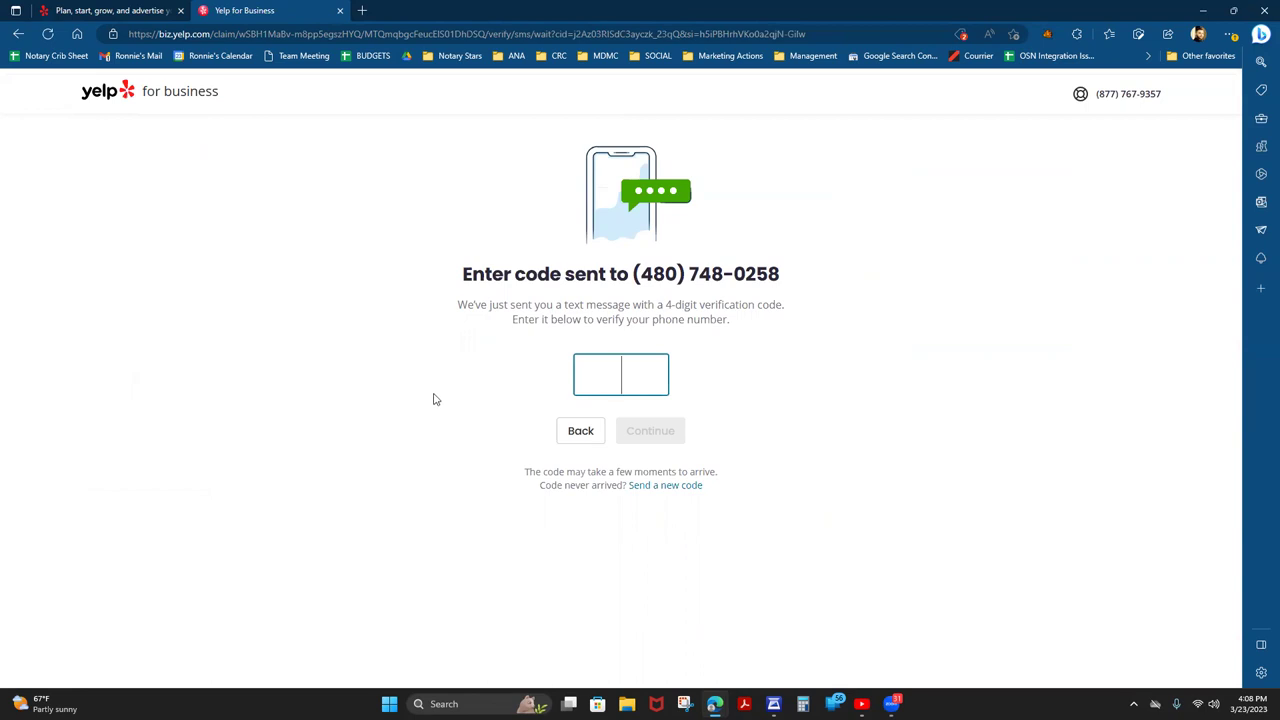
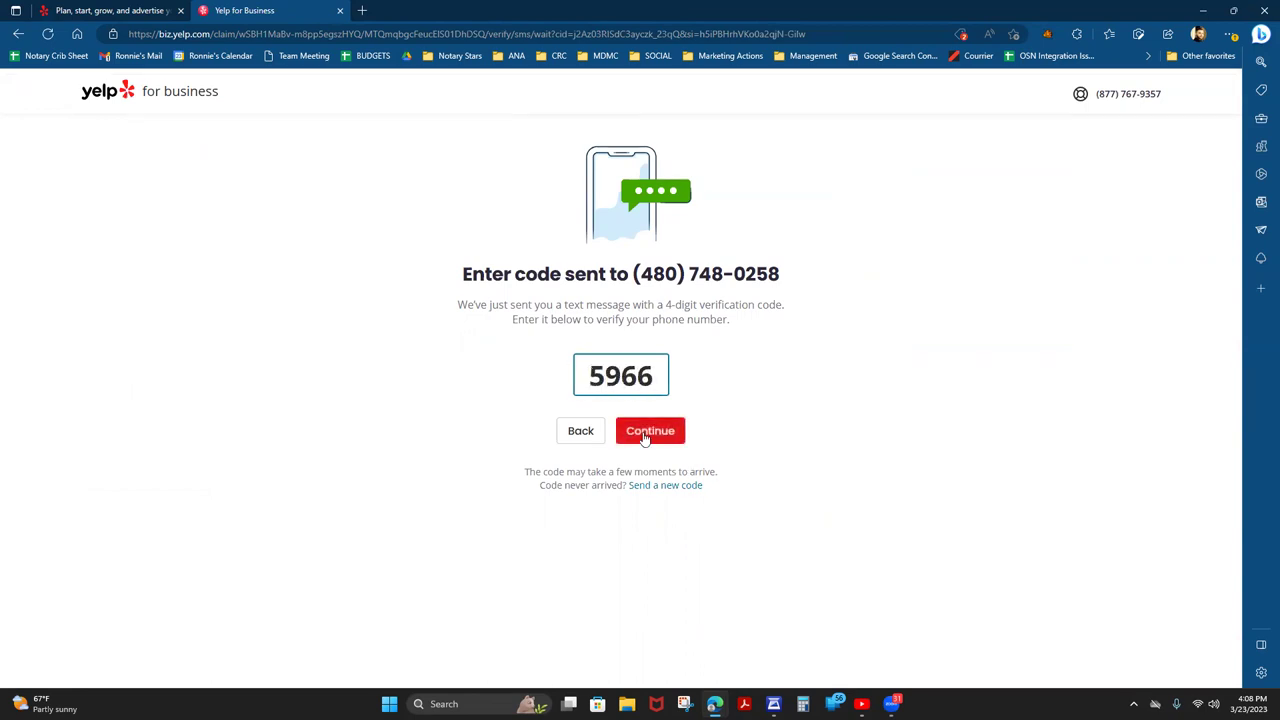
pyautogui.click(645, 433)
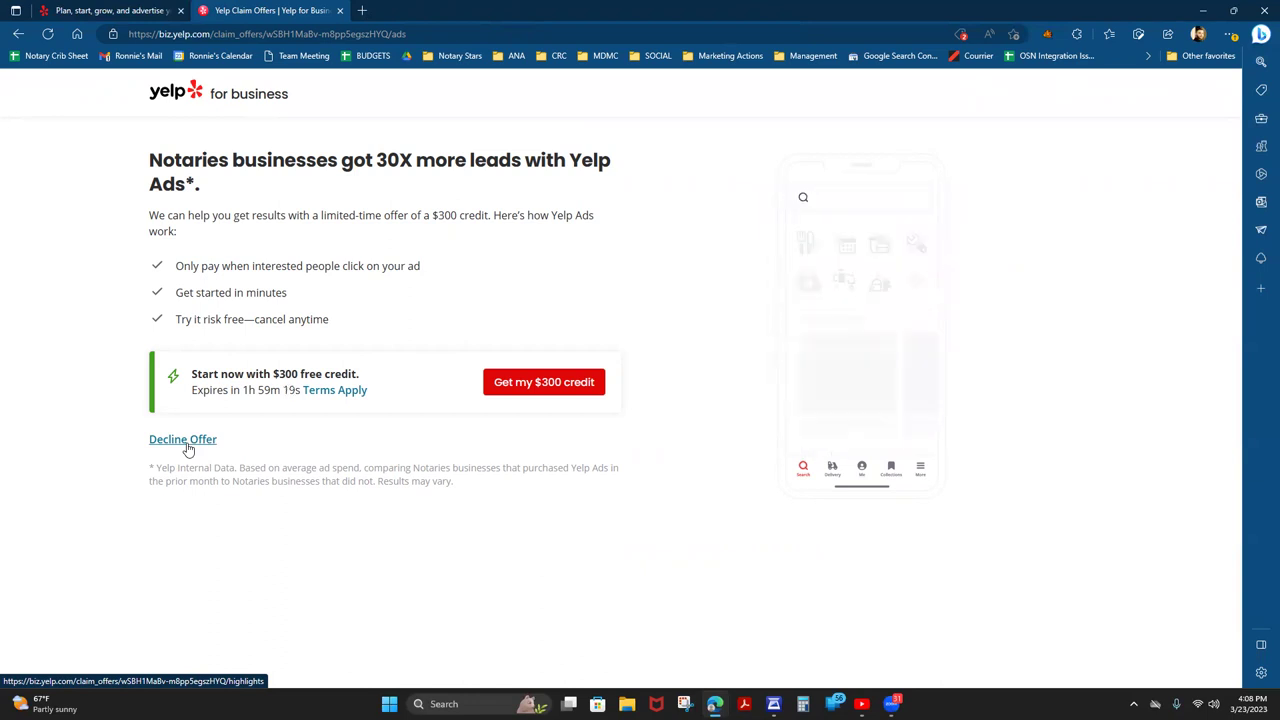
pyautogui.click(188, 449)
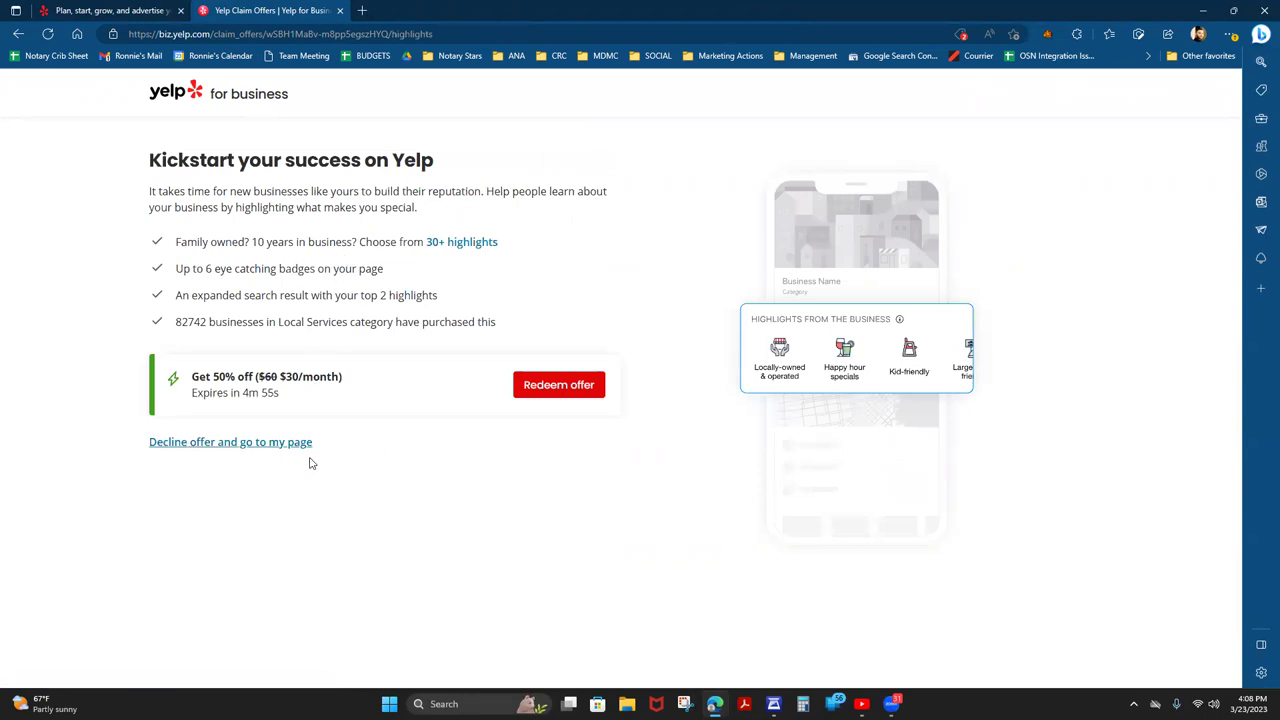
pyautogui.click(221, 449)
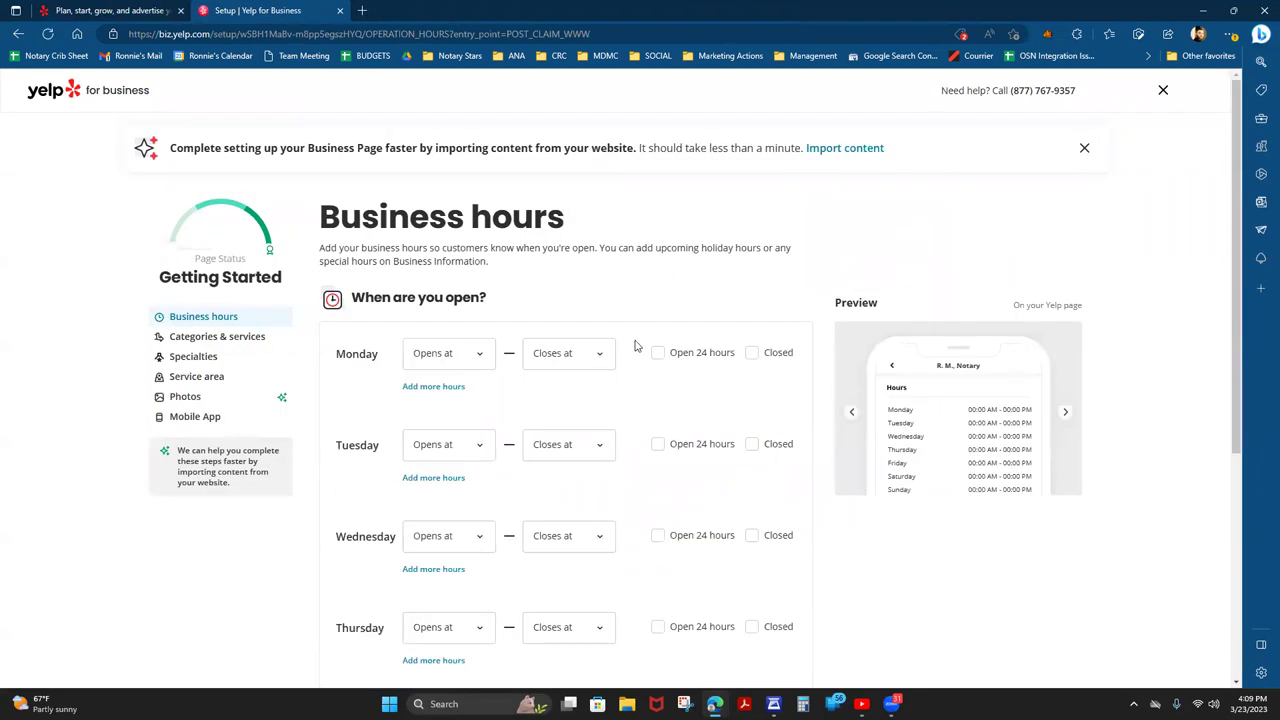
# Set Monday through Friday to open 24 hours
pyautogui.scroll(-2, 486, 314)
pyautogui.scroll(2, 486, 314)
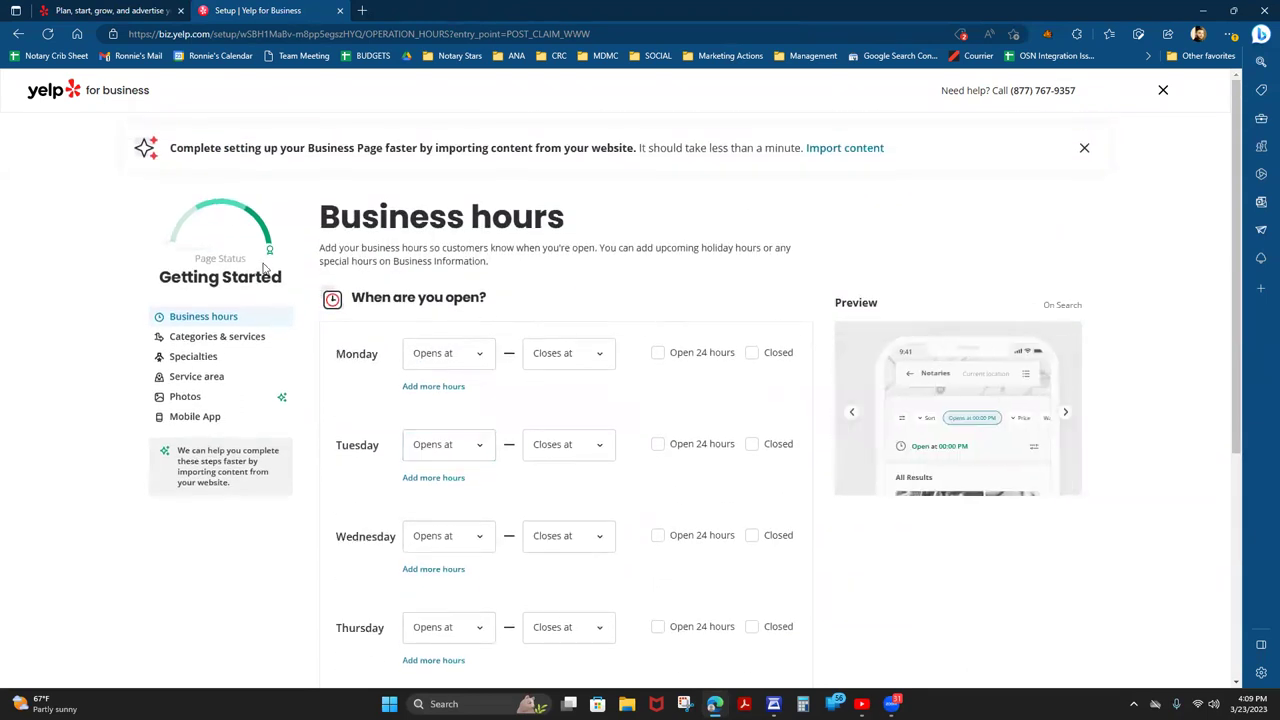
pyautogui.click(657, 352)
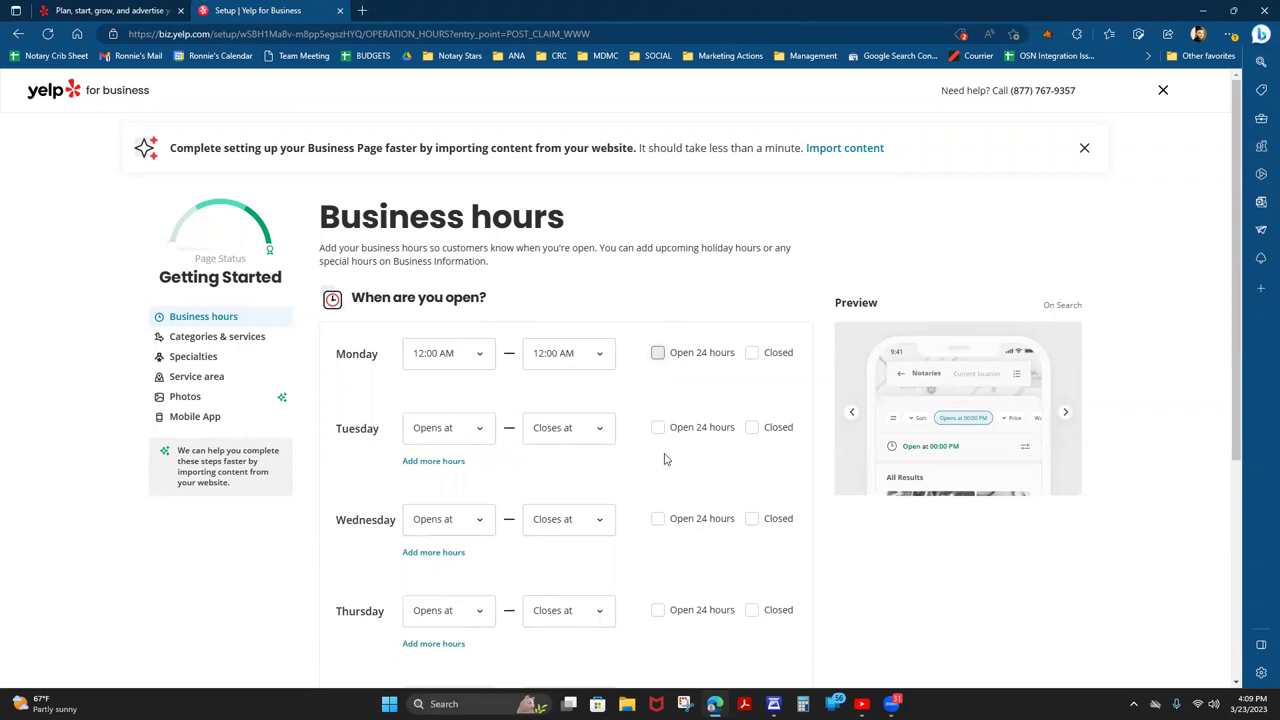
pyautogui.click(658, 428)
pyautogui.scroll(-1, 700, 430)
pyautogui.click(657, 409)
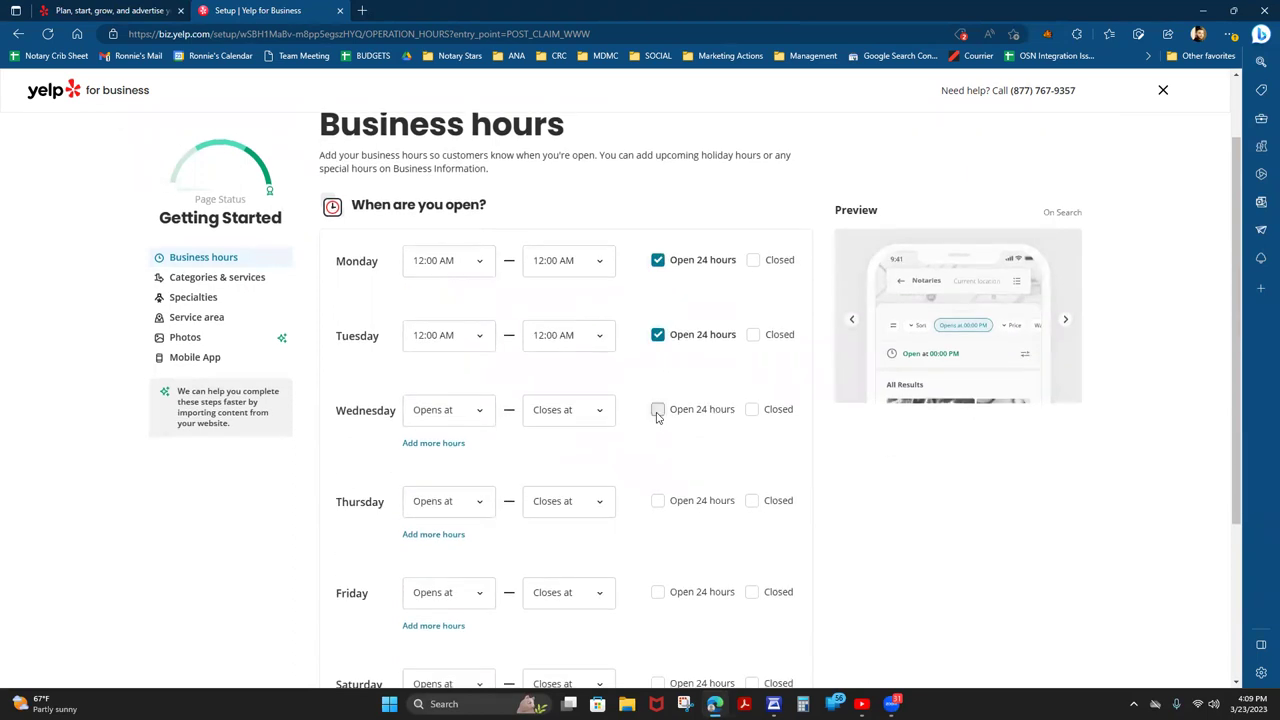
pyautogui.click(658, 485)
pyautogui.scroll(-1, 670, 490)
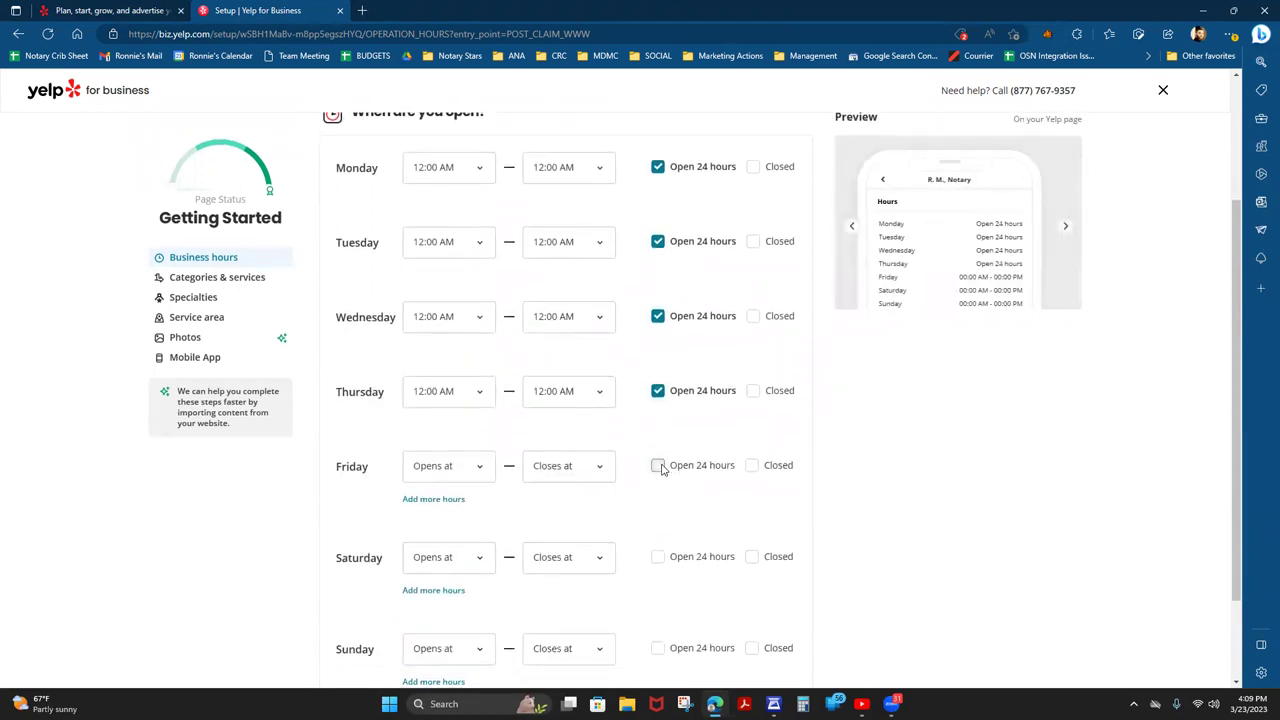
pyautogui.click(658, 466)
pyautogui.scroll(-1, 755, 506)
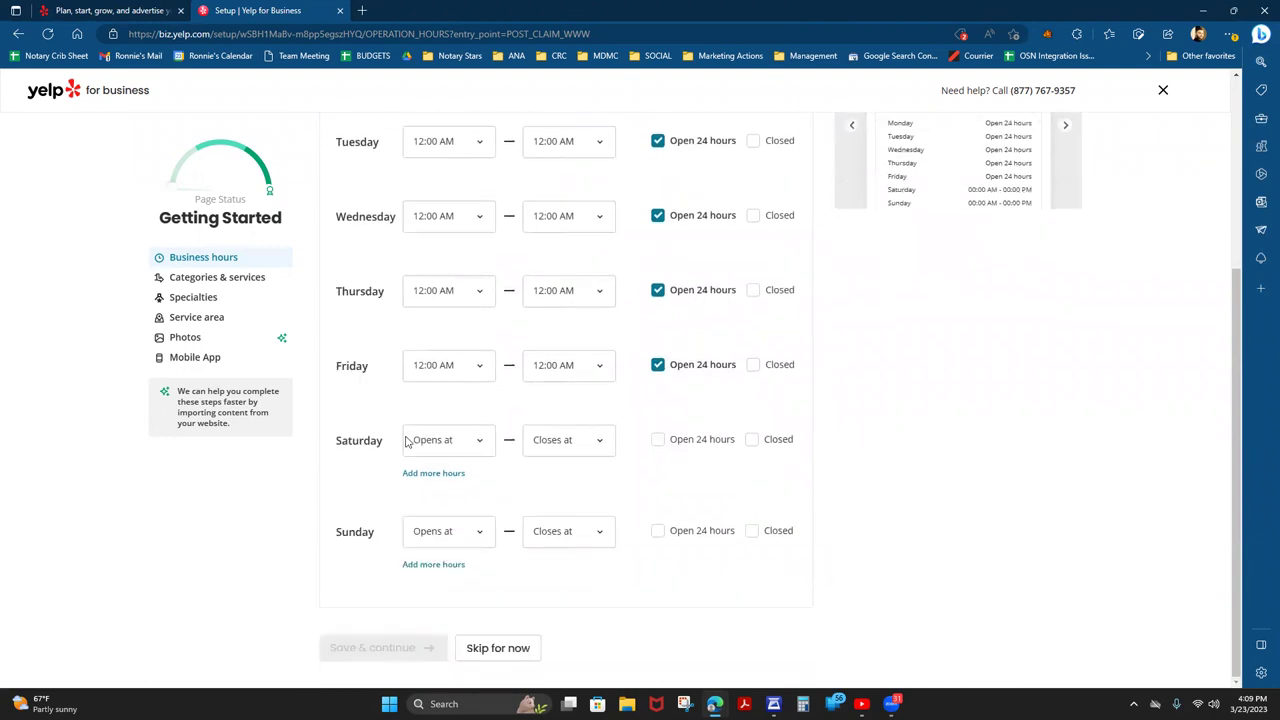
# Mark Saturday and Sunday as closed
pyautogui.click(465, 448)
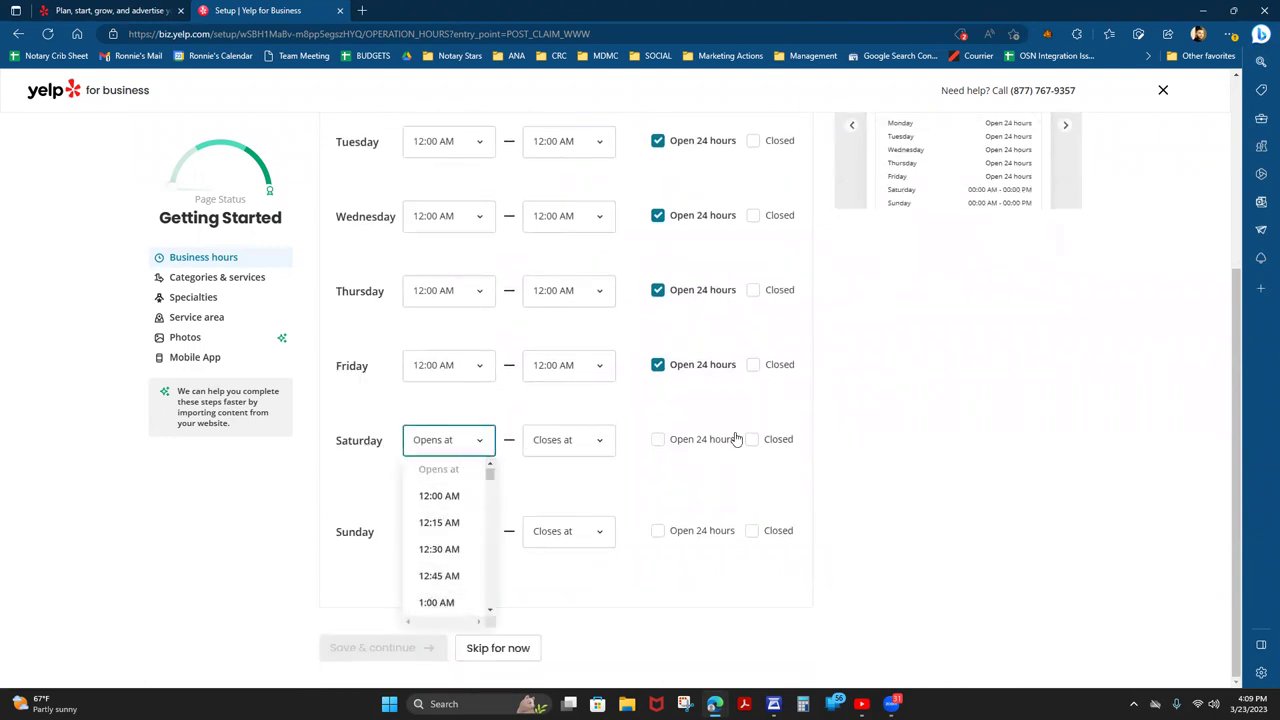
pyautogui.click(920, 416)
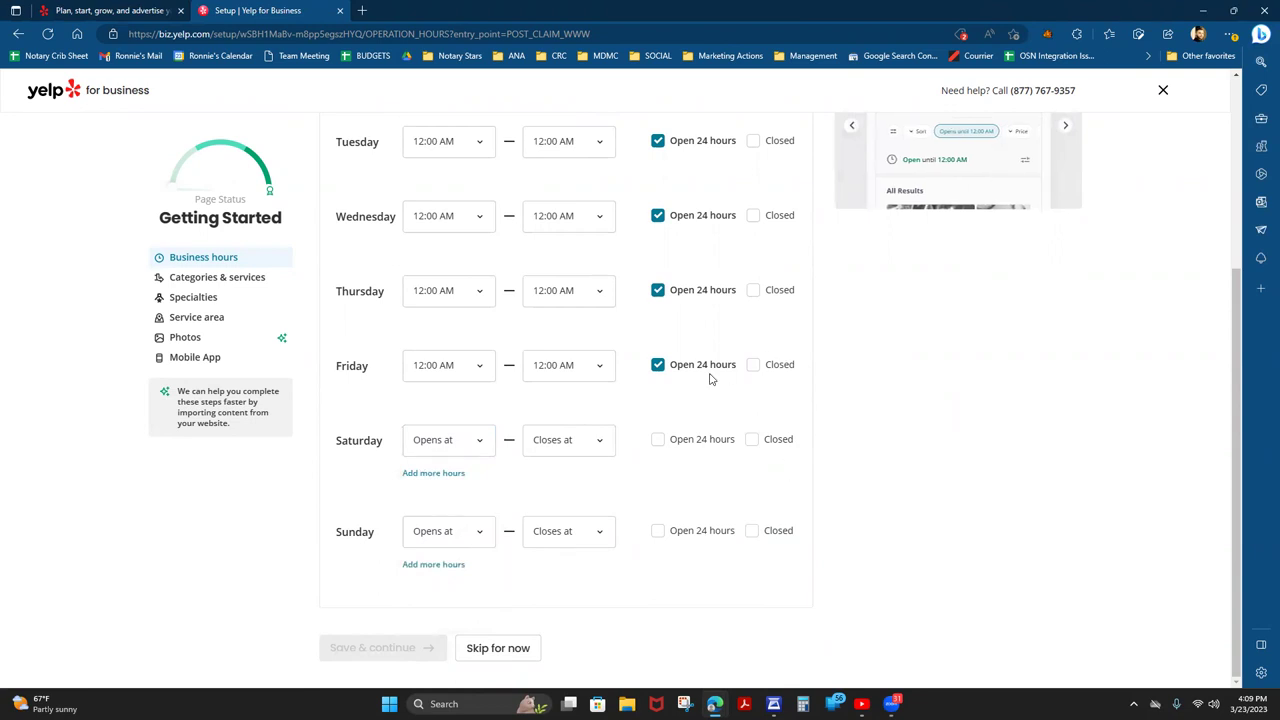
pyautogui.scroll(2, 712, 280)
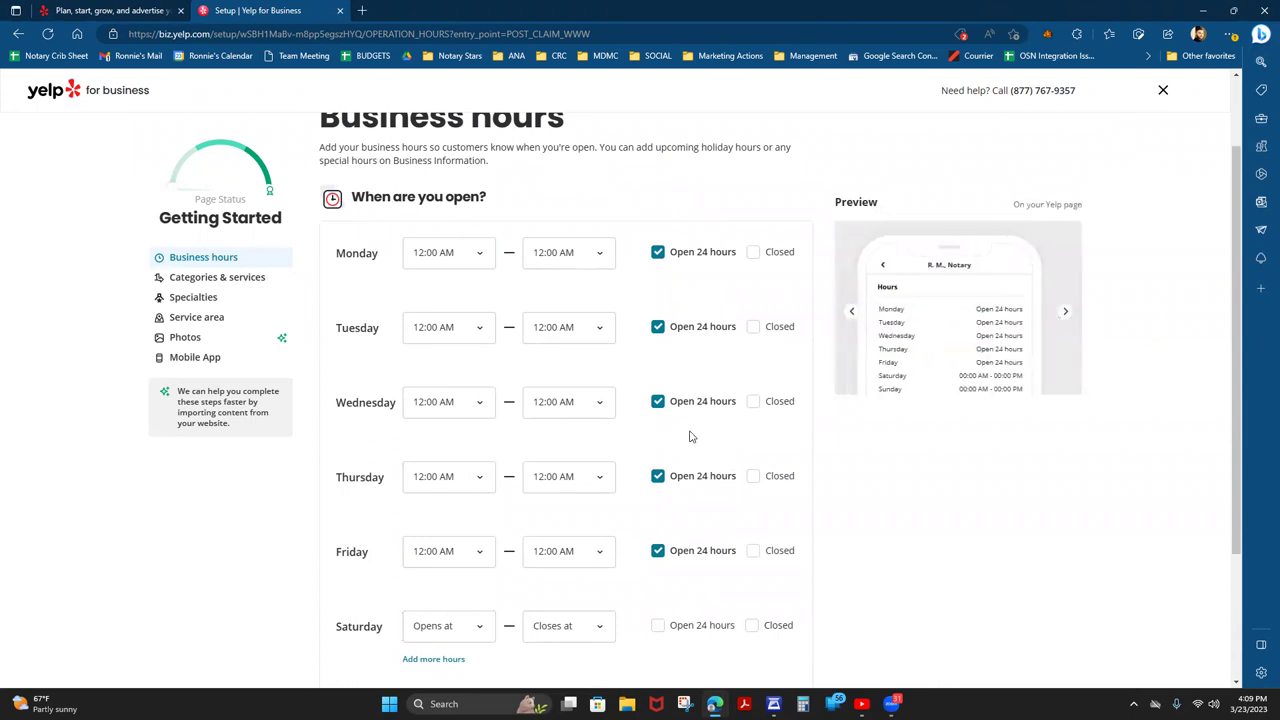
pyautogui.scroll(-2, 897, 438)
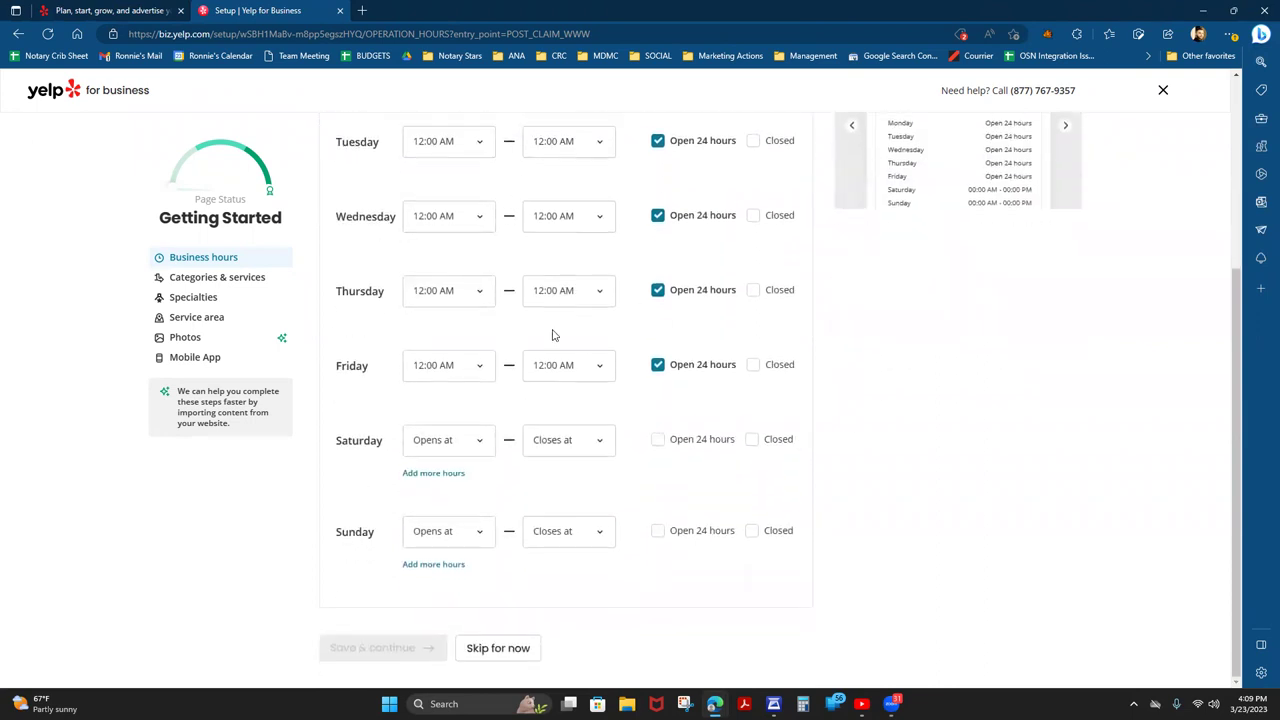
pyautogui.click(768, 442)
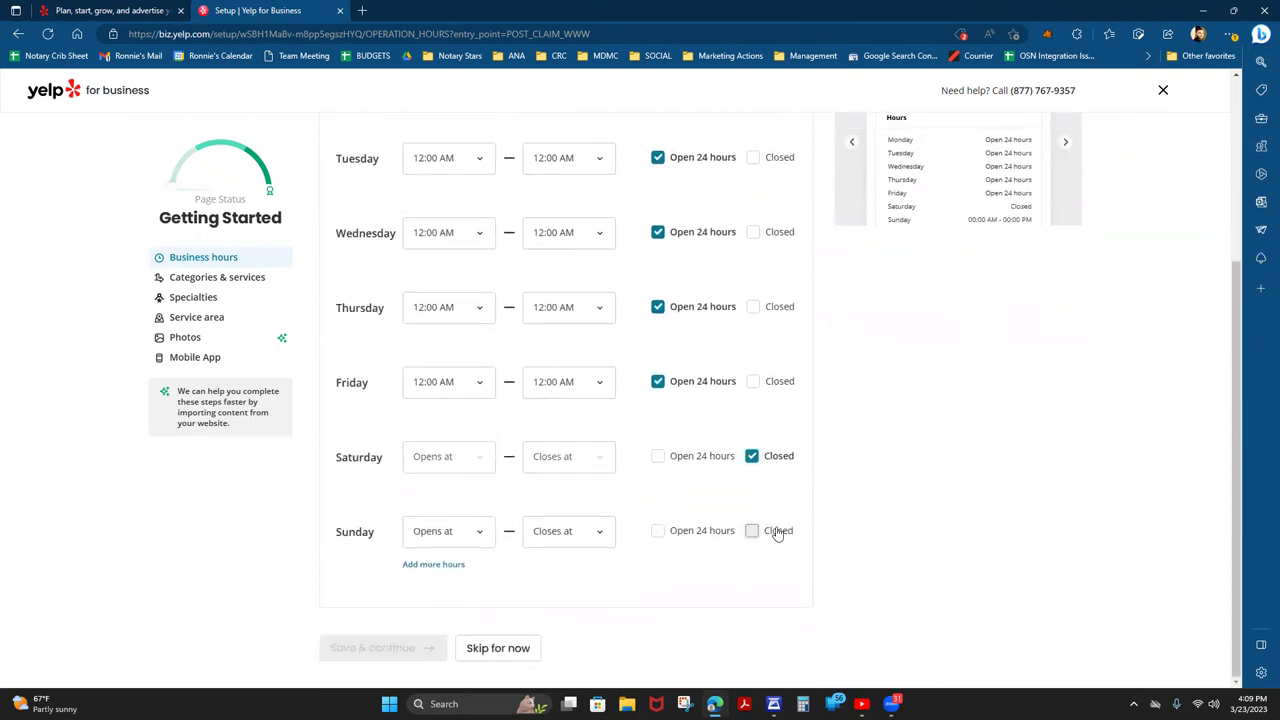
pyautogui.click(777, 531)
pyautogui.scroll(2, 663, 429)
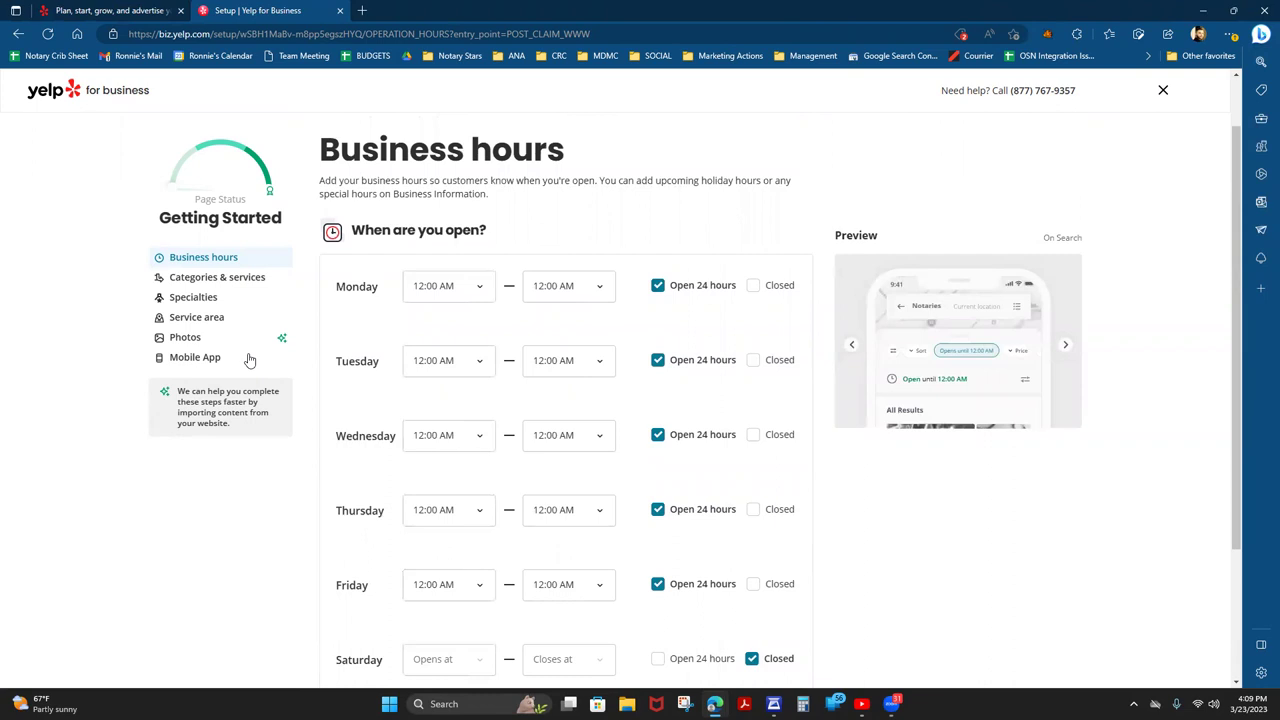
pyautogui.scroll(-2, 960, 550)
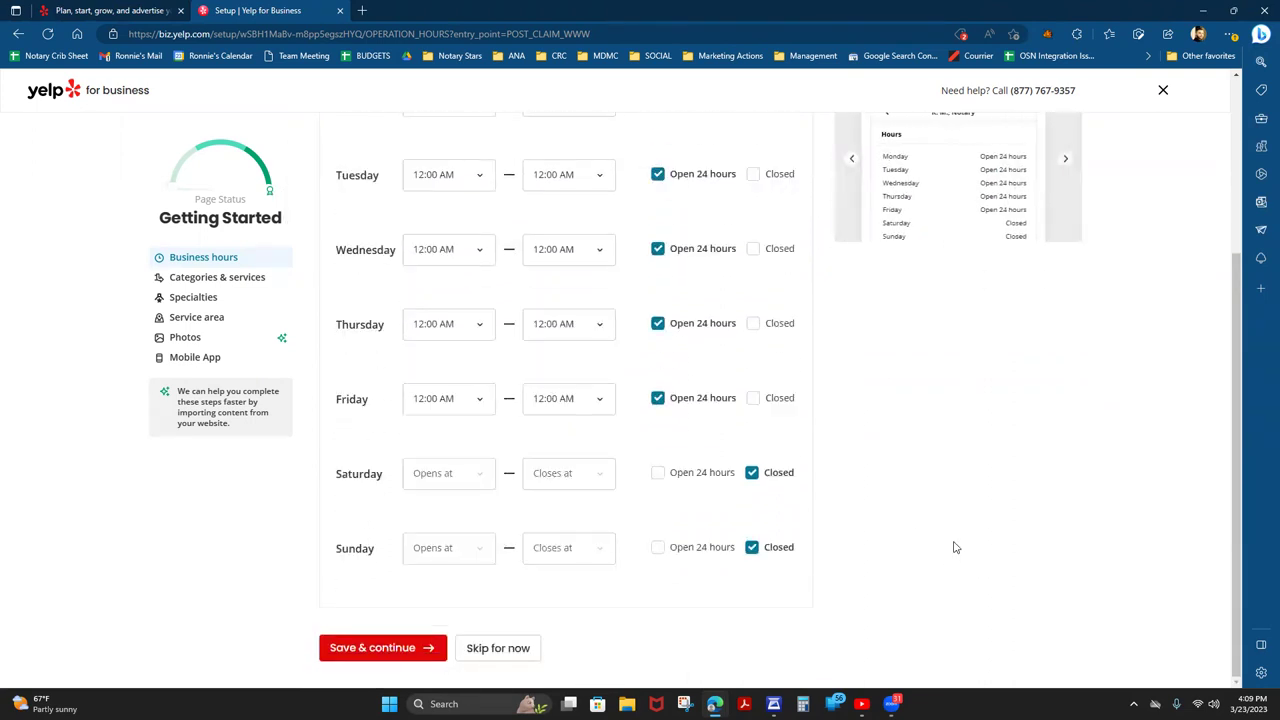
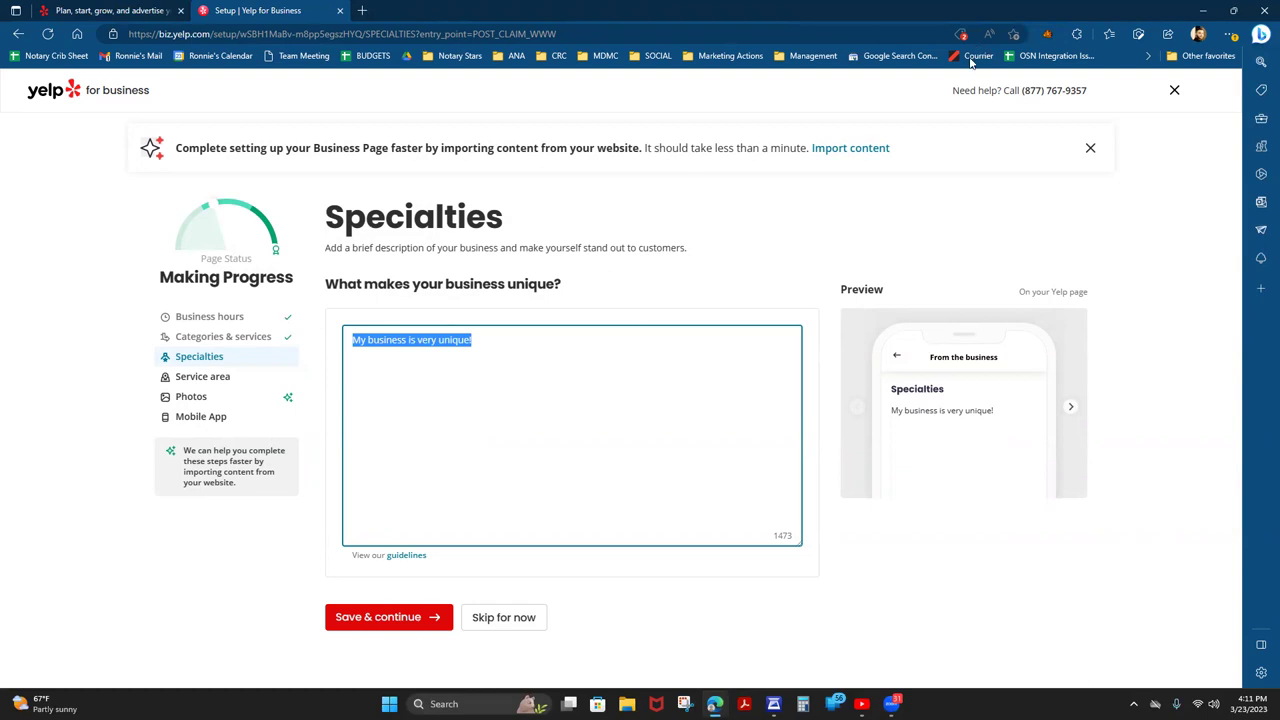
# Save the specialties description 'My business is very unique!' and continue to the address step
pyautogui.click(394, 622)
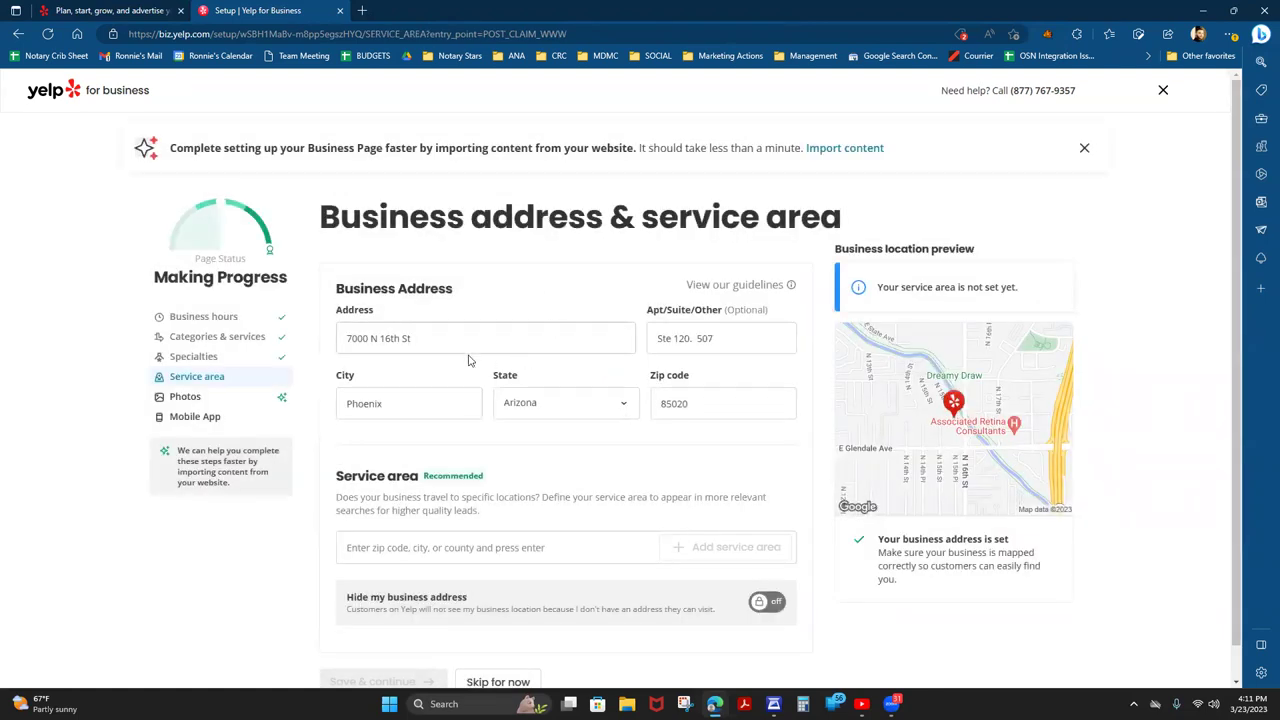
# Try hiding the business address, then add Phoenix, AZ as a service area
pyautogui.scroll(-1, 565, 323)
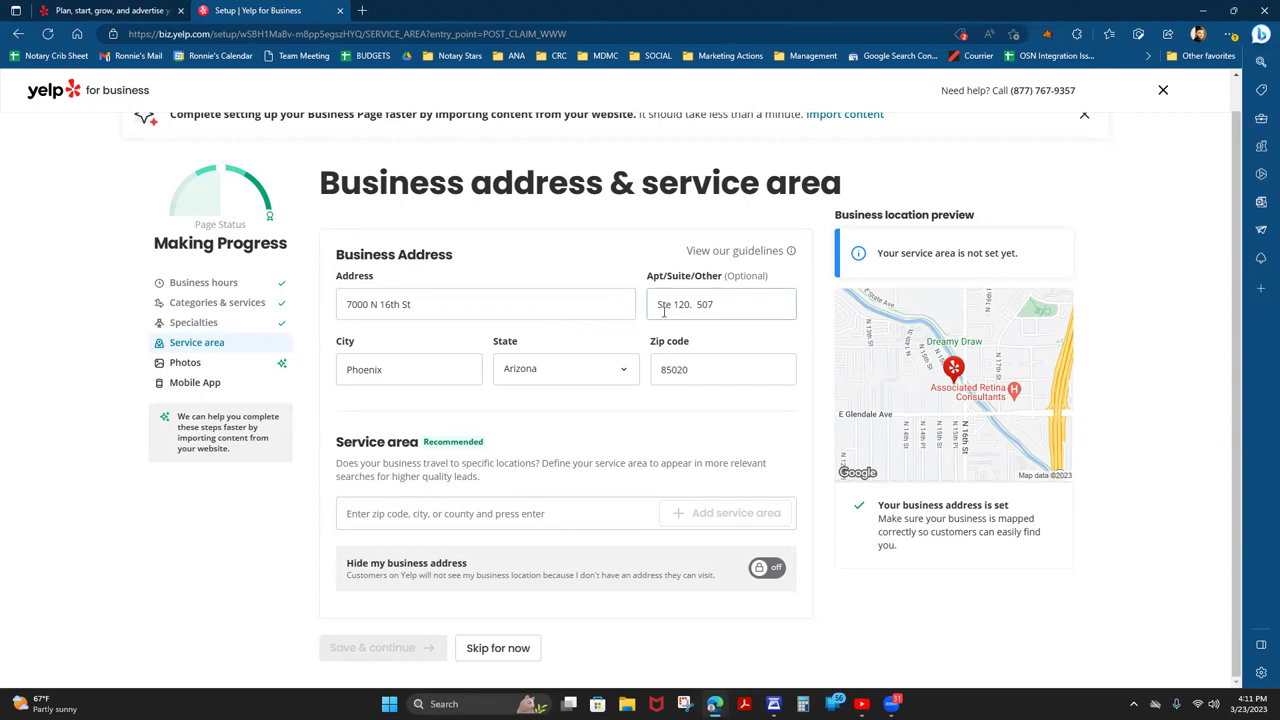
pyautogui.click(766, 568)
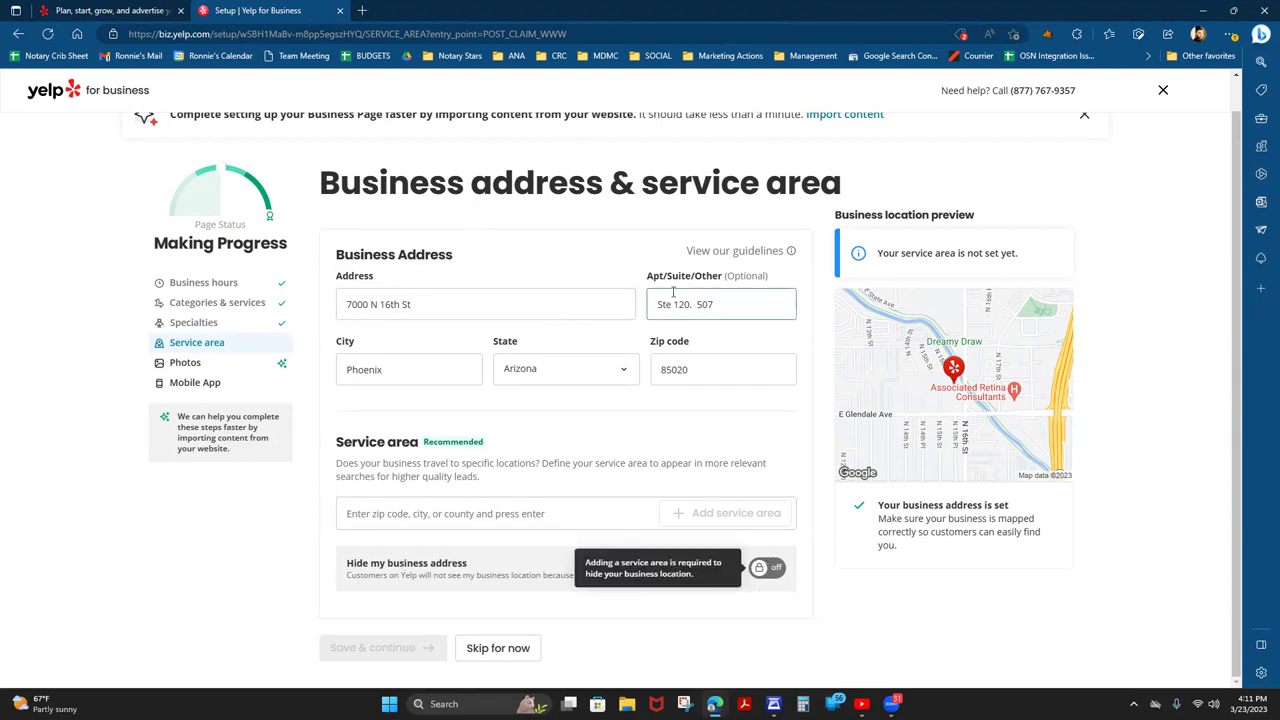
pyautogui.click(498, 513)
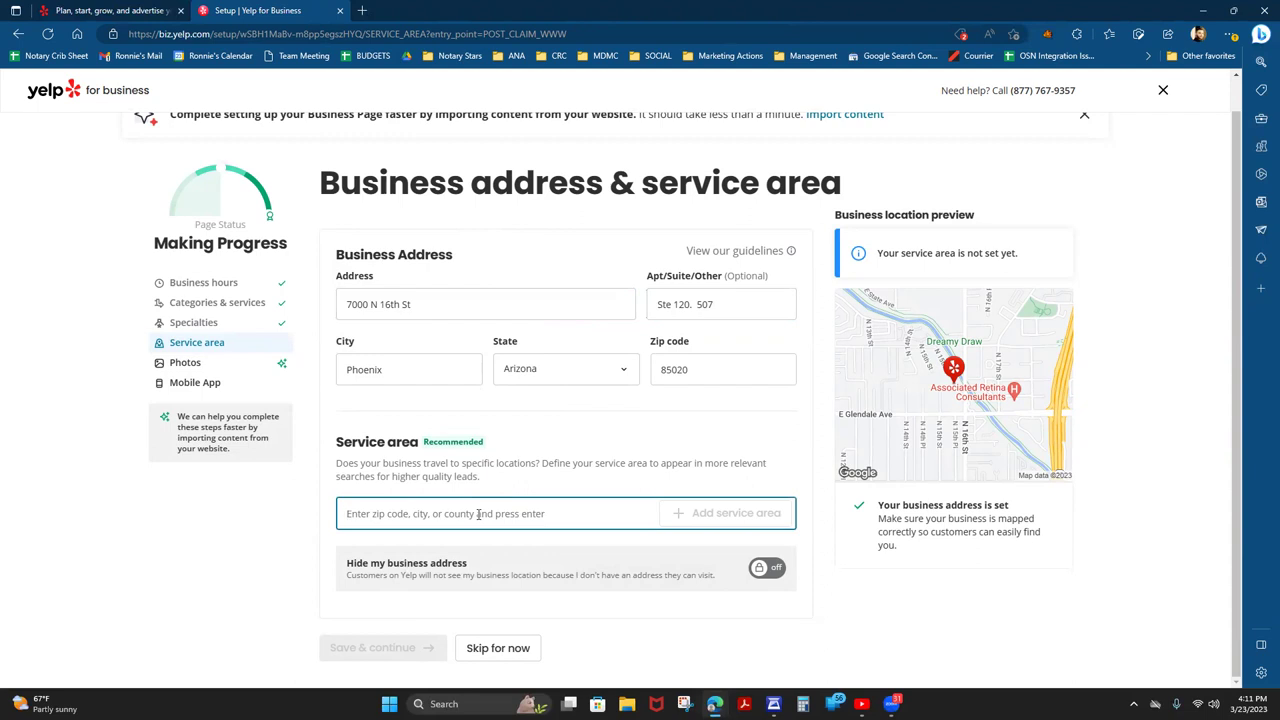
pyautogui.write('Phoenix')
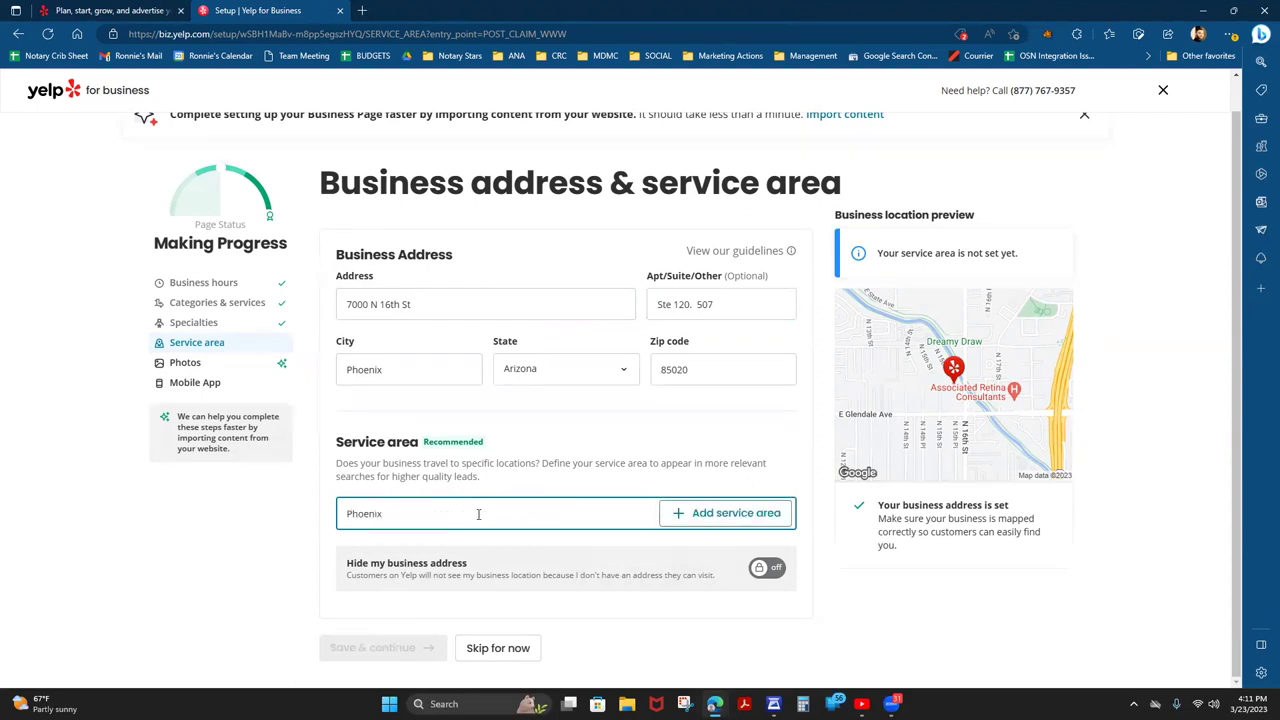
pyautogui.click(703, 522)
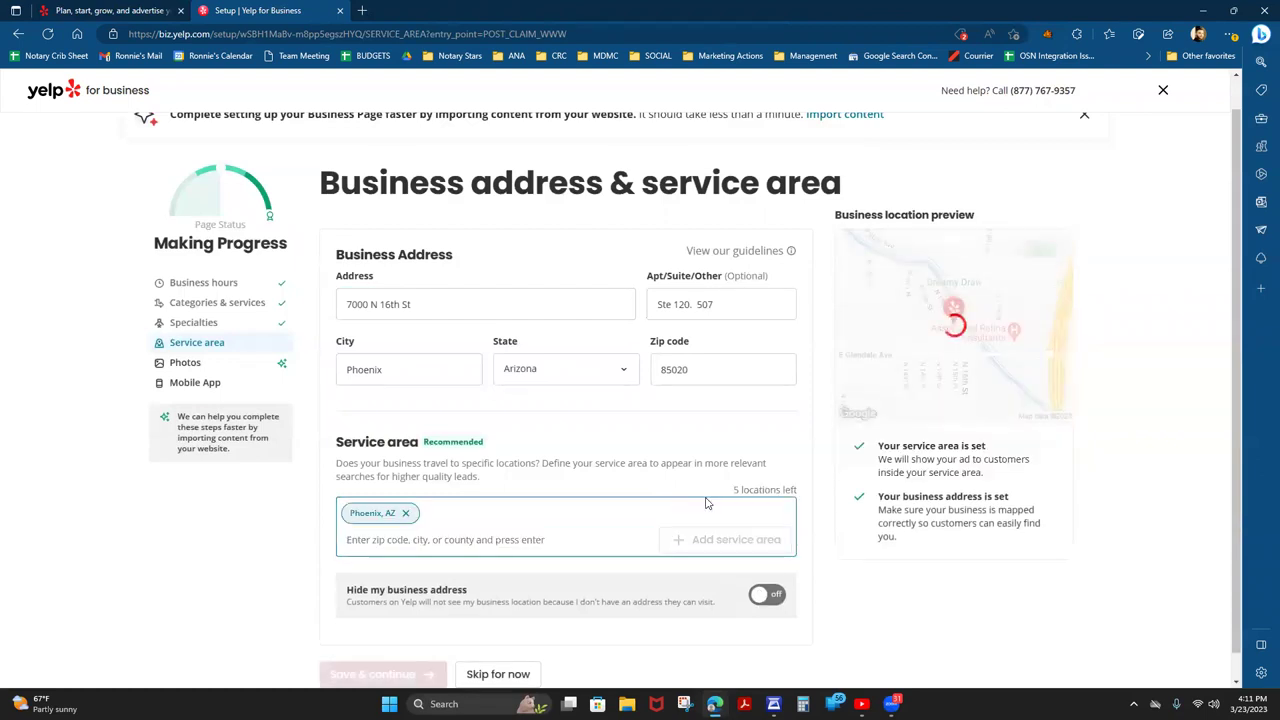
pyautogui.click(779, 598)
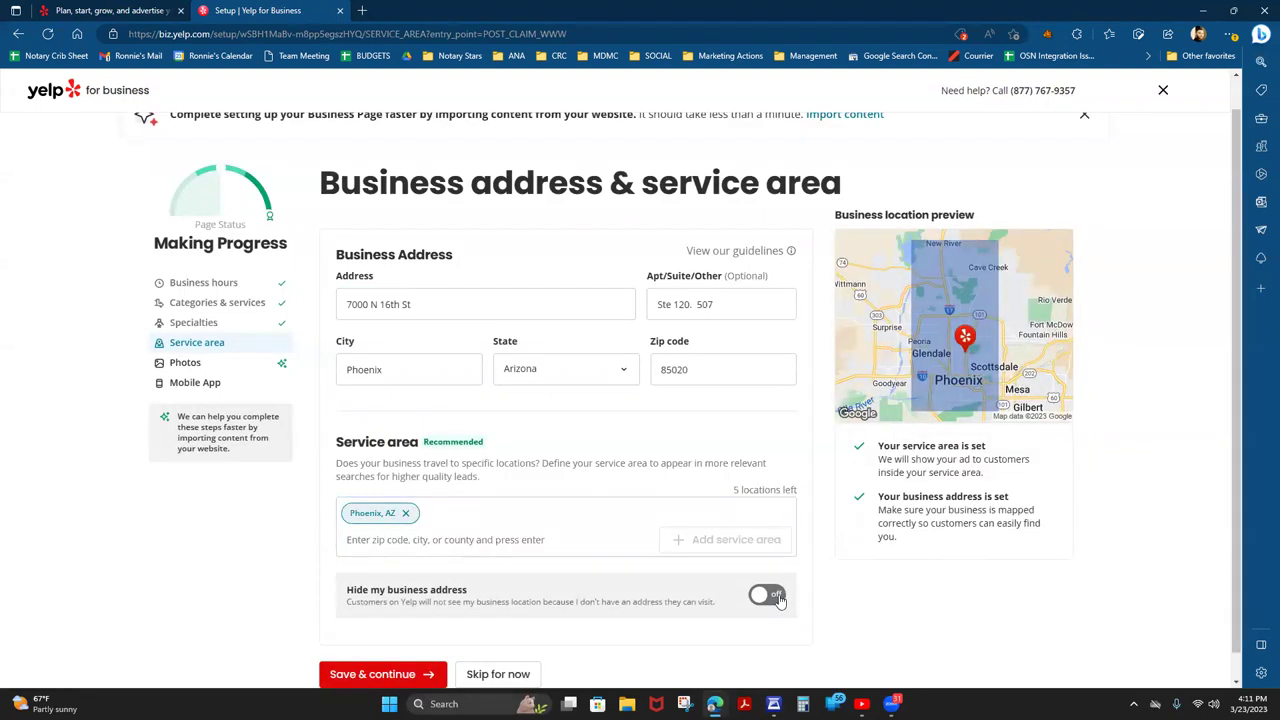
# Add 85020, Glendale and Scottsdale as service areas
pyautogui.click(560, 546)
pyautogui.click(421, 543)
pyautogui.write('85020')
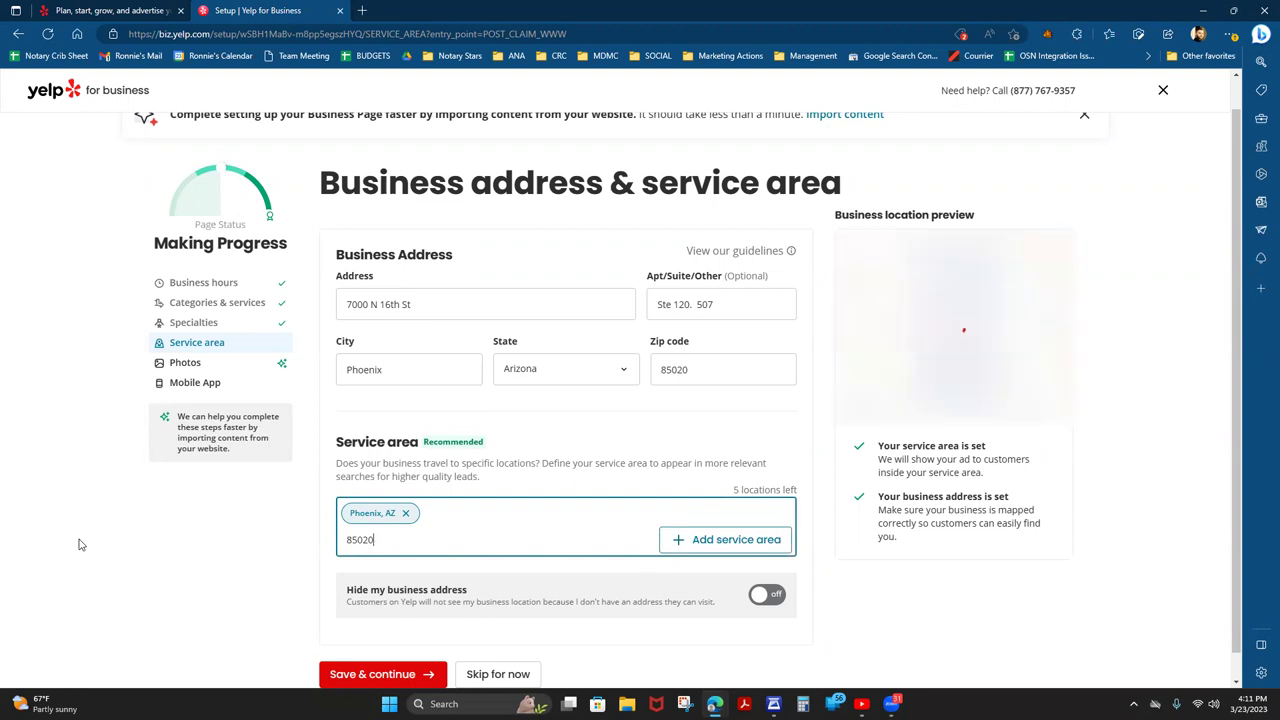
pyautogui.press('Return')
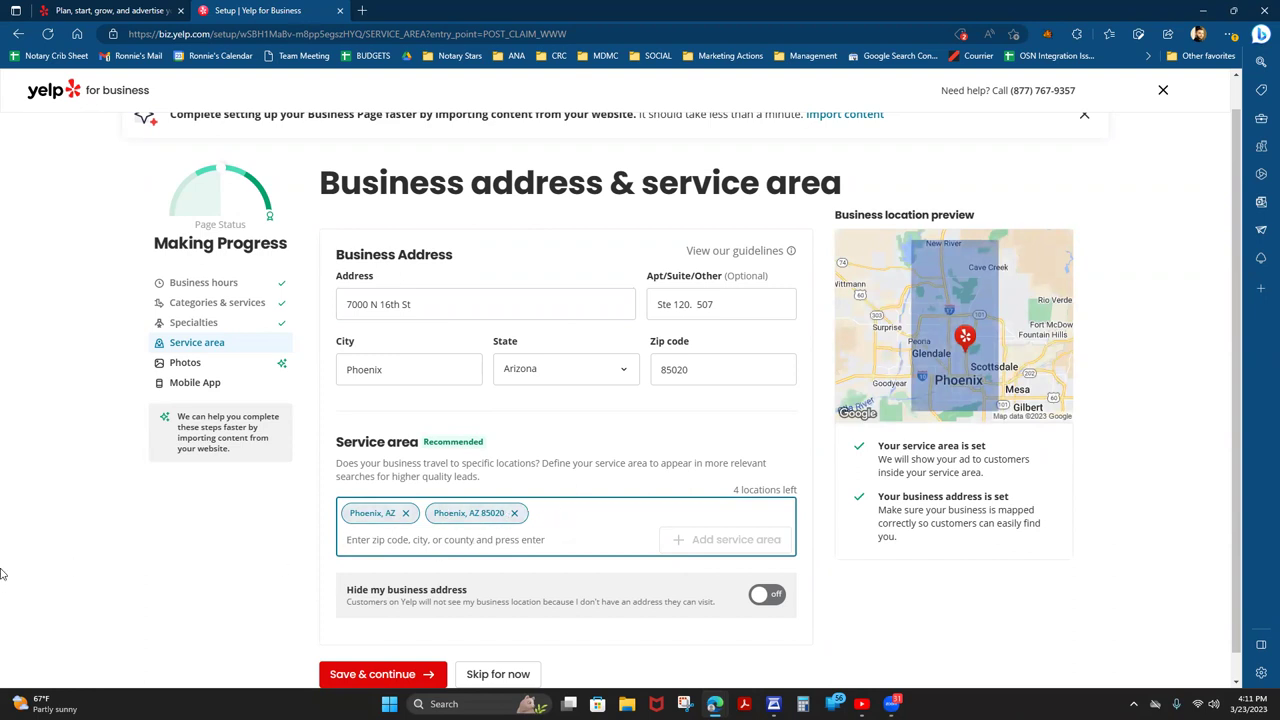
pyautogui.write('Ge')
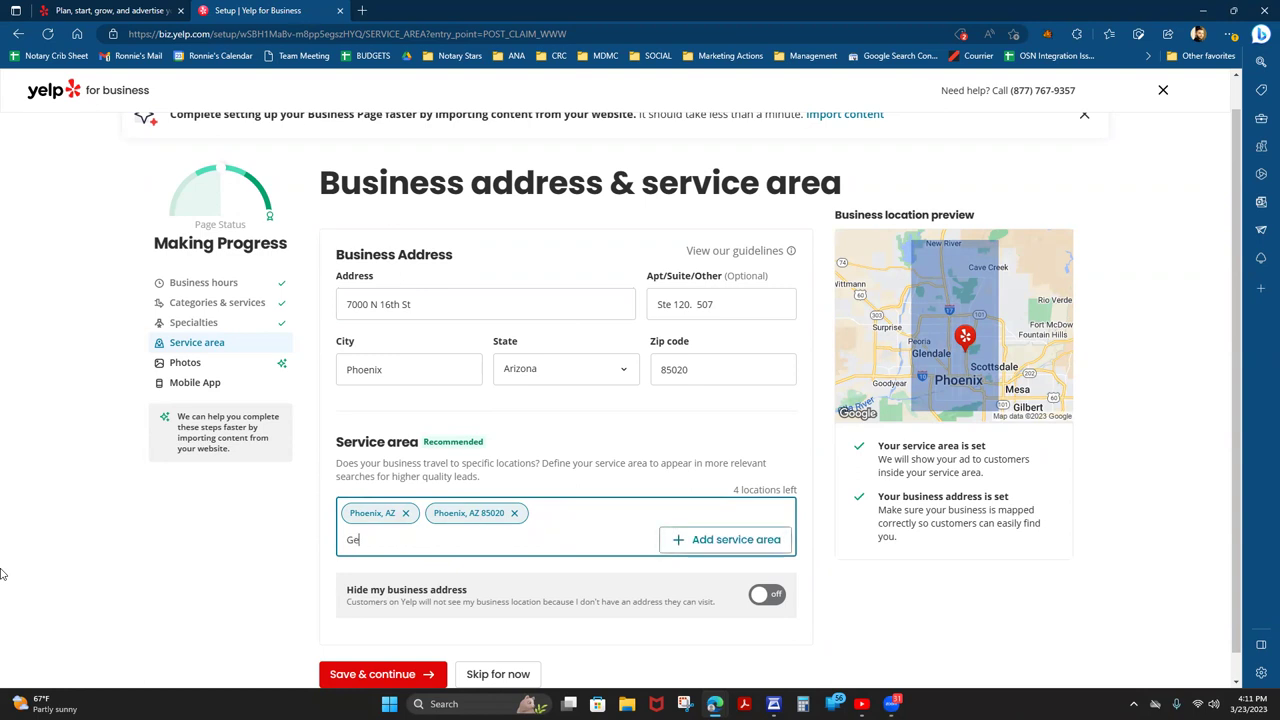
pyautogui.write('endale Arizona')
pyautogui.press('Return')
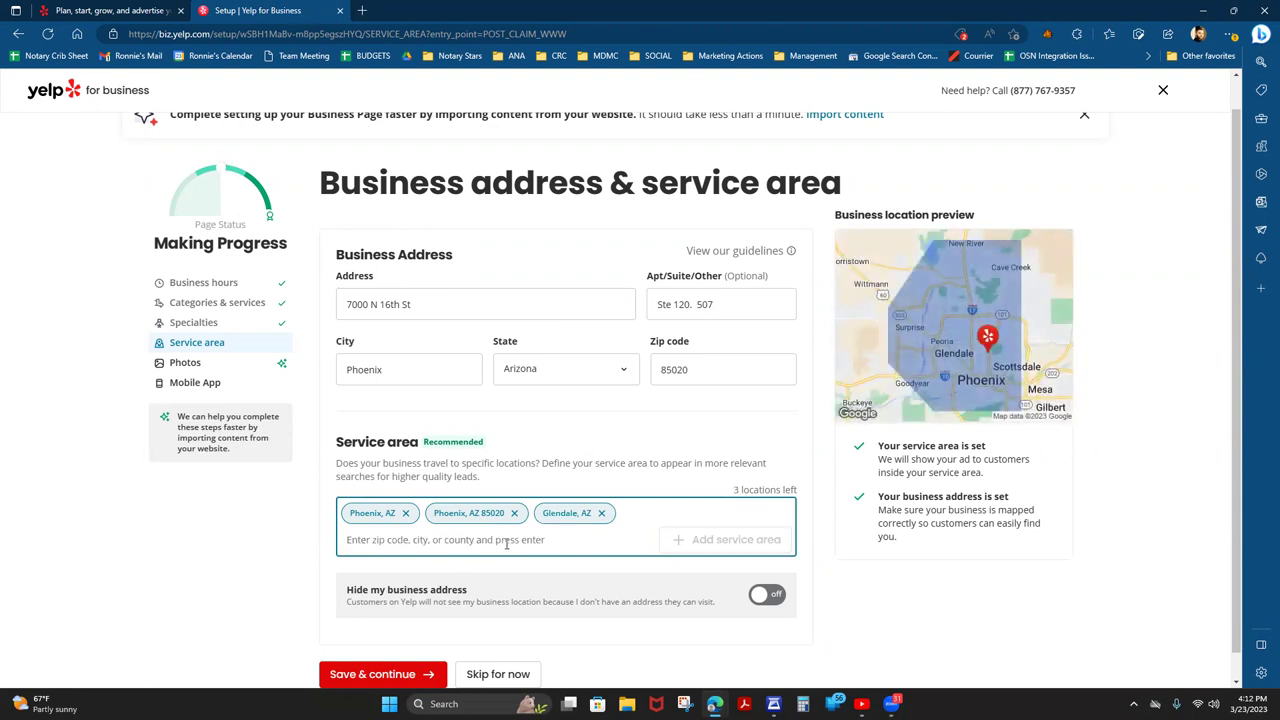
pyautogui.write('Scot')
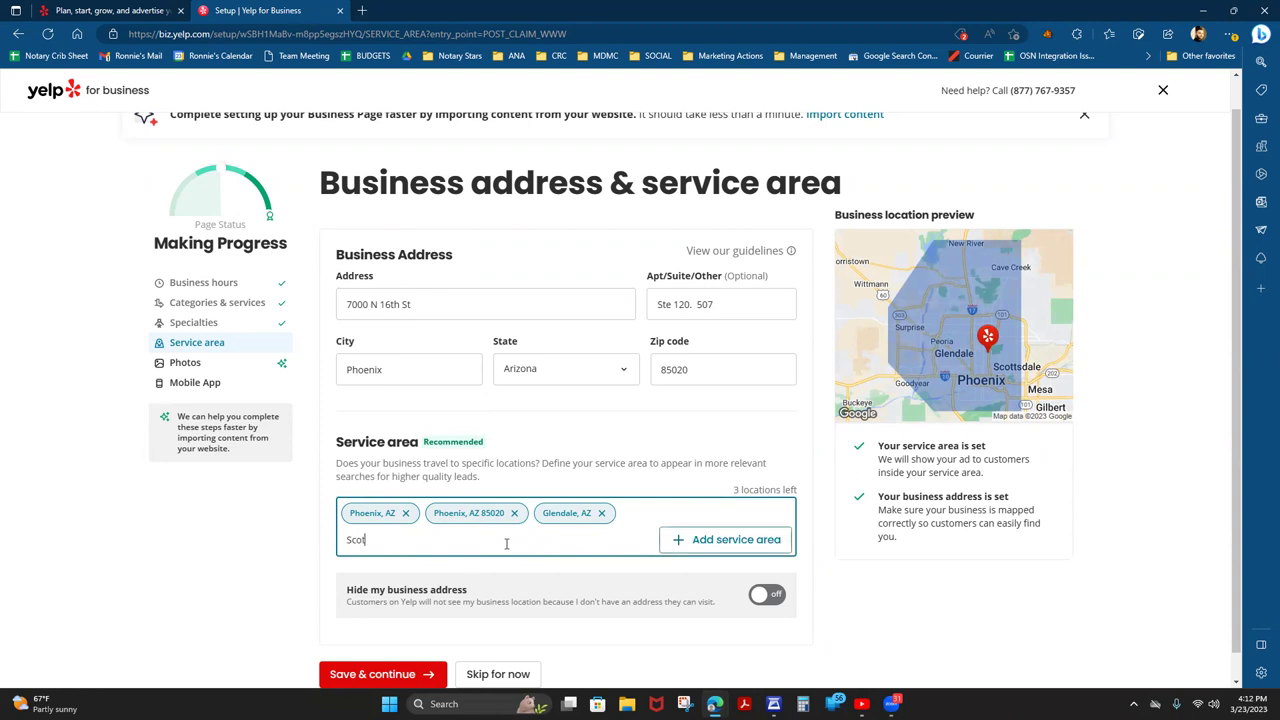
pyautogui.write('tsdale Arizona')
pyautogui.press('Return')
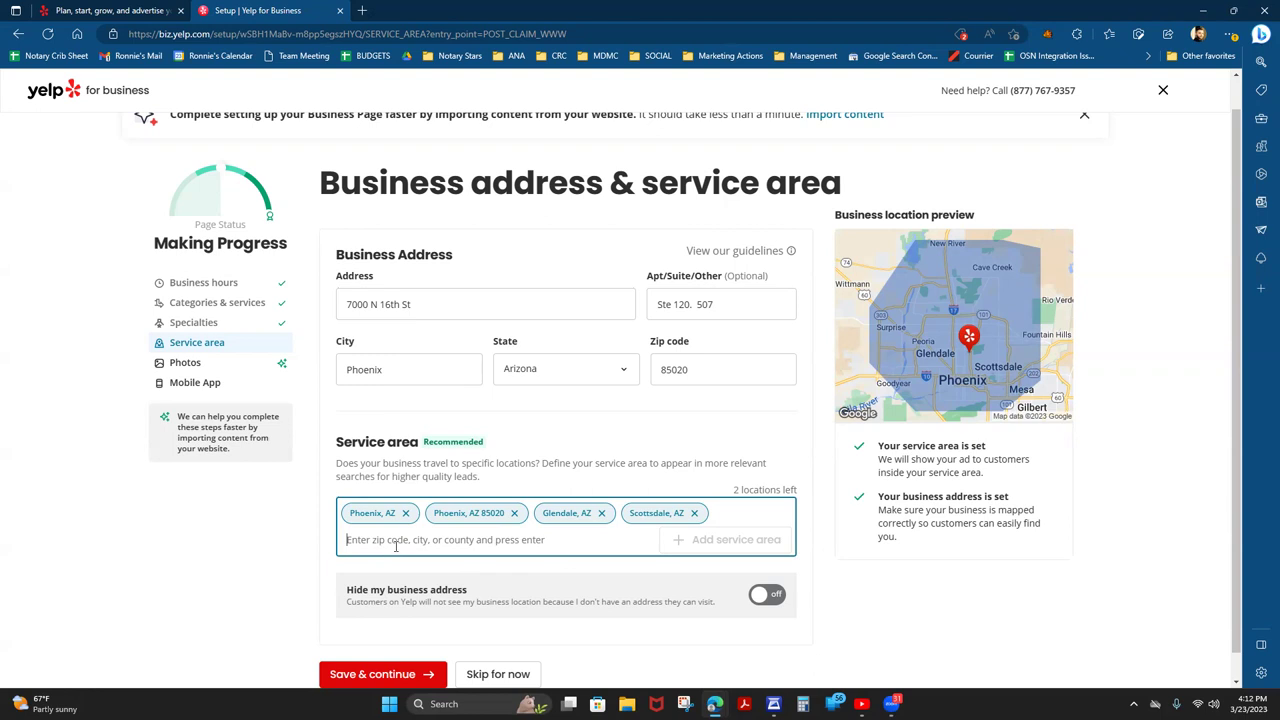
# Add Tempe and Maricopa County as service areas
pyautogui.write('Tempe Arizona')
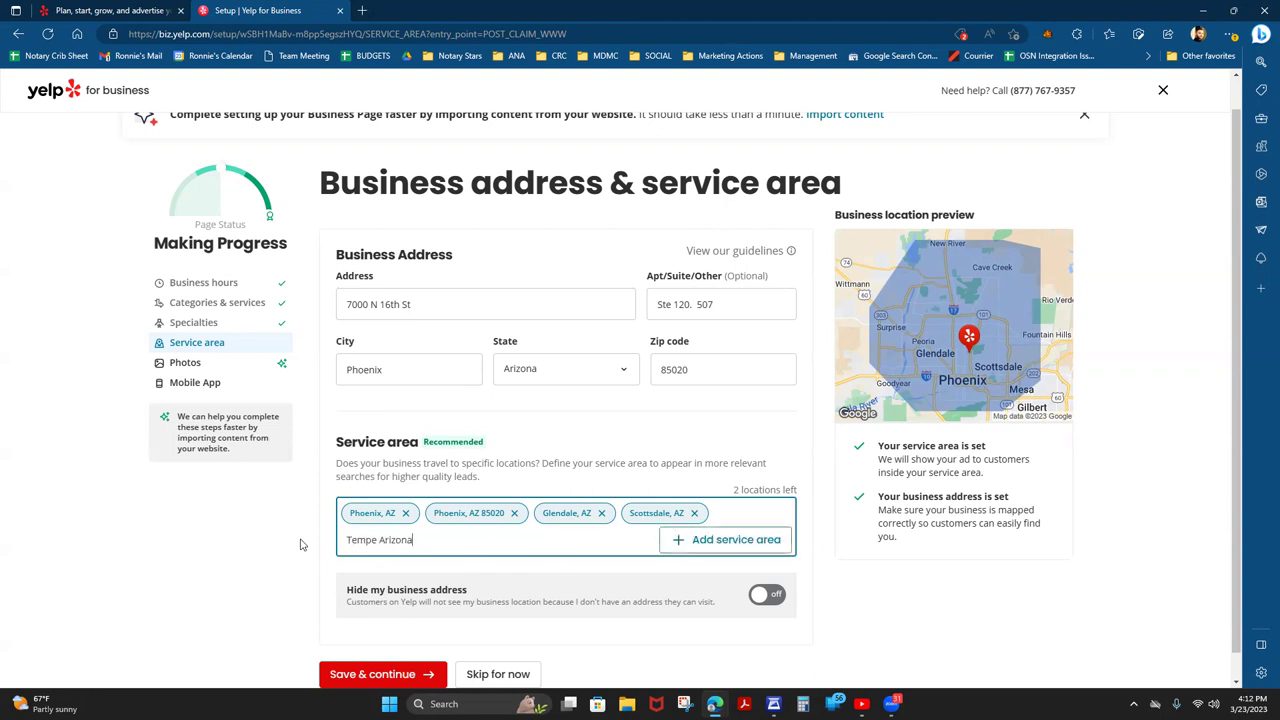
pyautogui.click(711, 549)
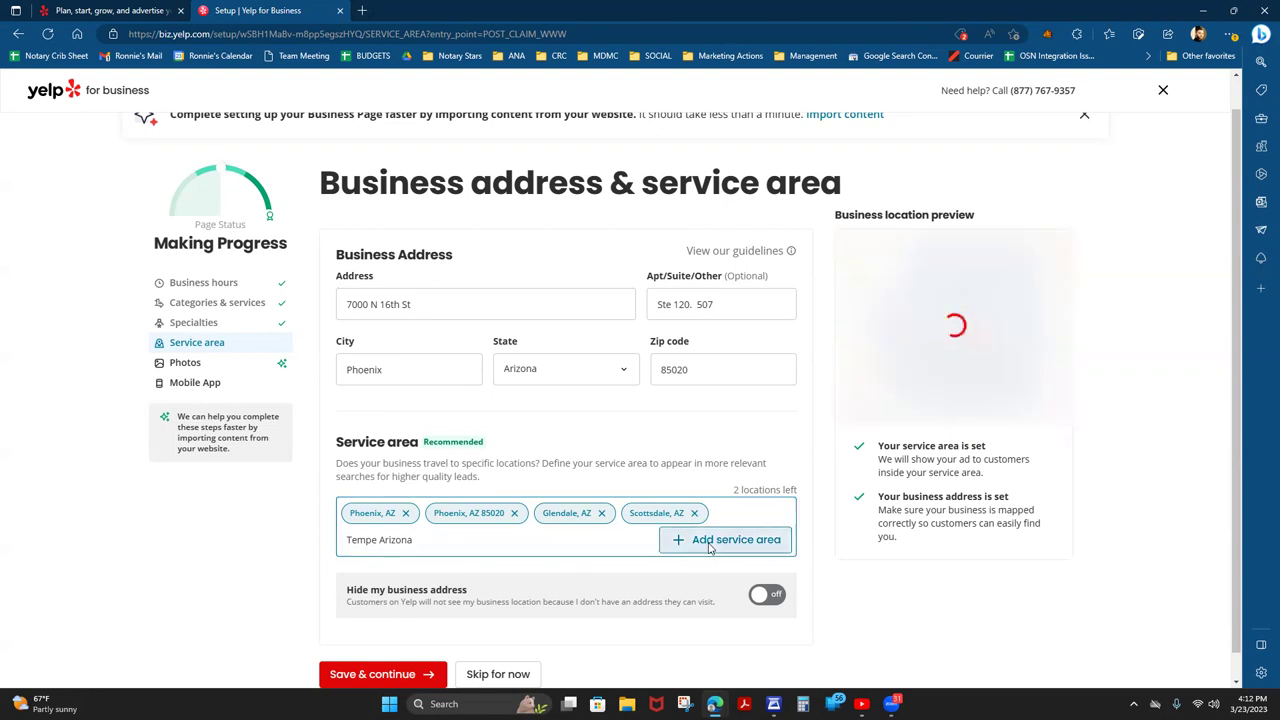
pyautogui.click(405, 566)
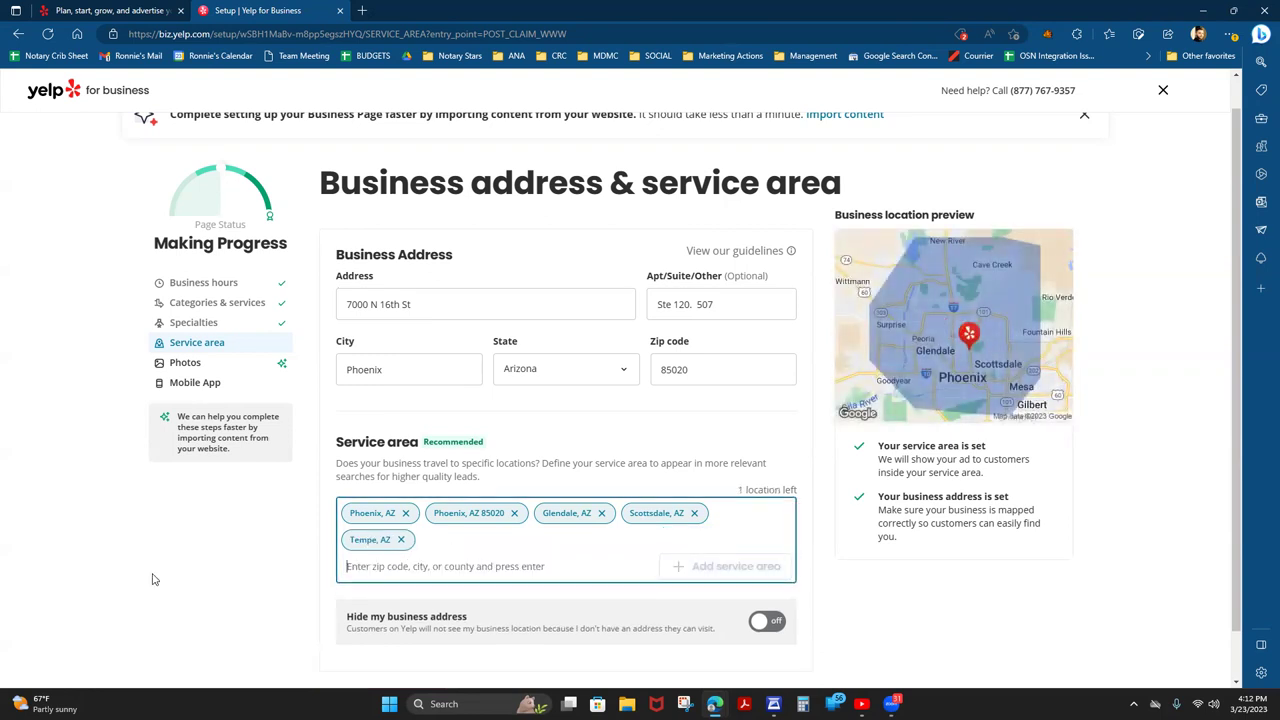
pyautogui.write('Ma')
pyautogui.write('ricopy')
pyautogui.write(' Counmt')
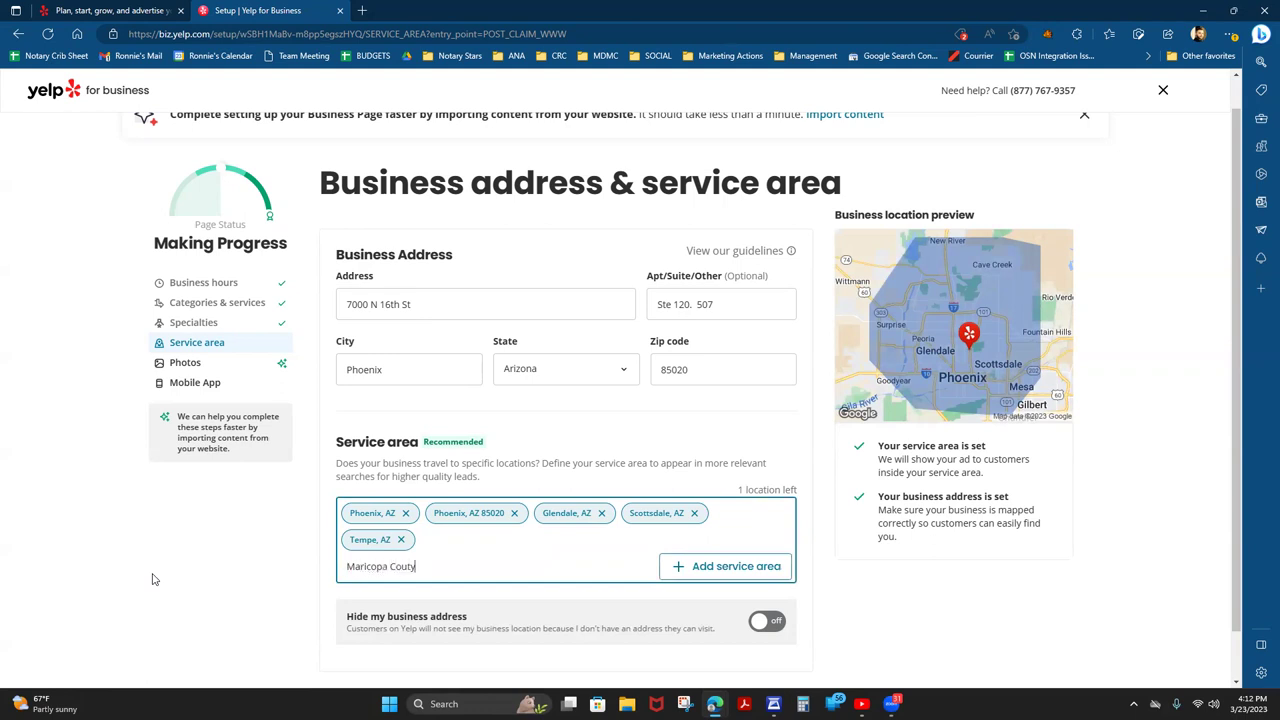
pyautogui.press('Return')
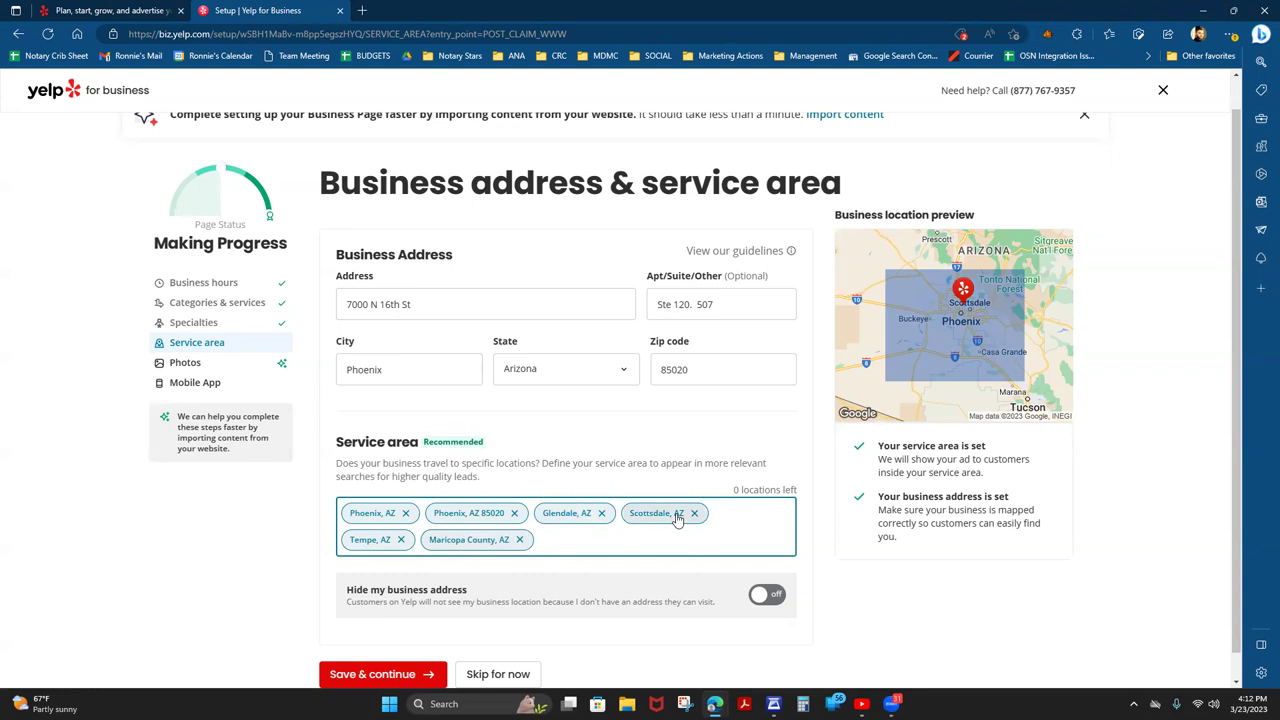
# Switch on Hide my business address and save the service area settings
pyautogui.scroll(-1, 716, 579)
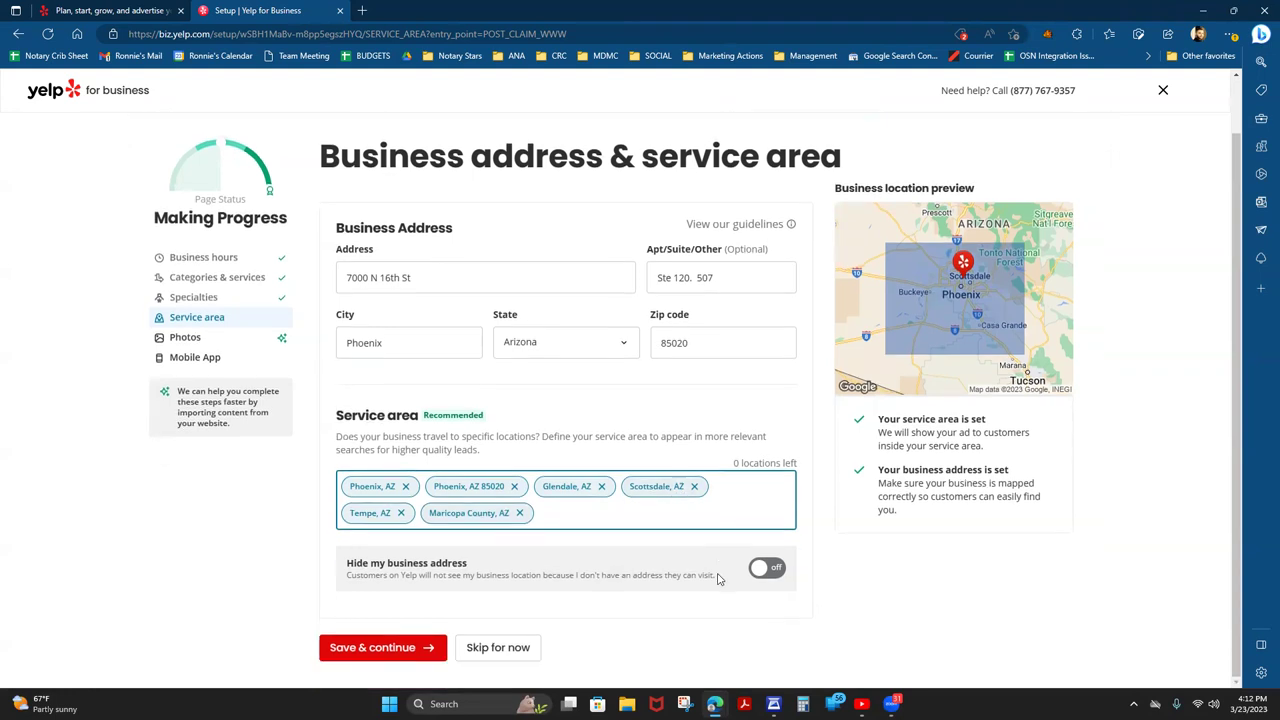
pyautogui.click(772, 580)
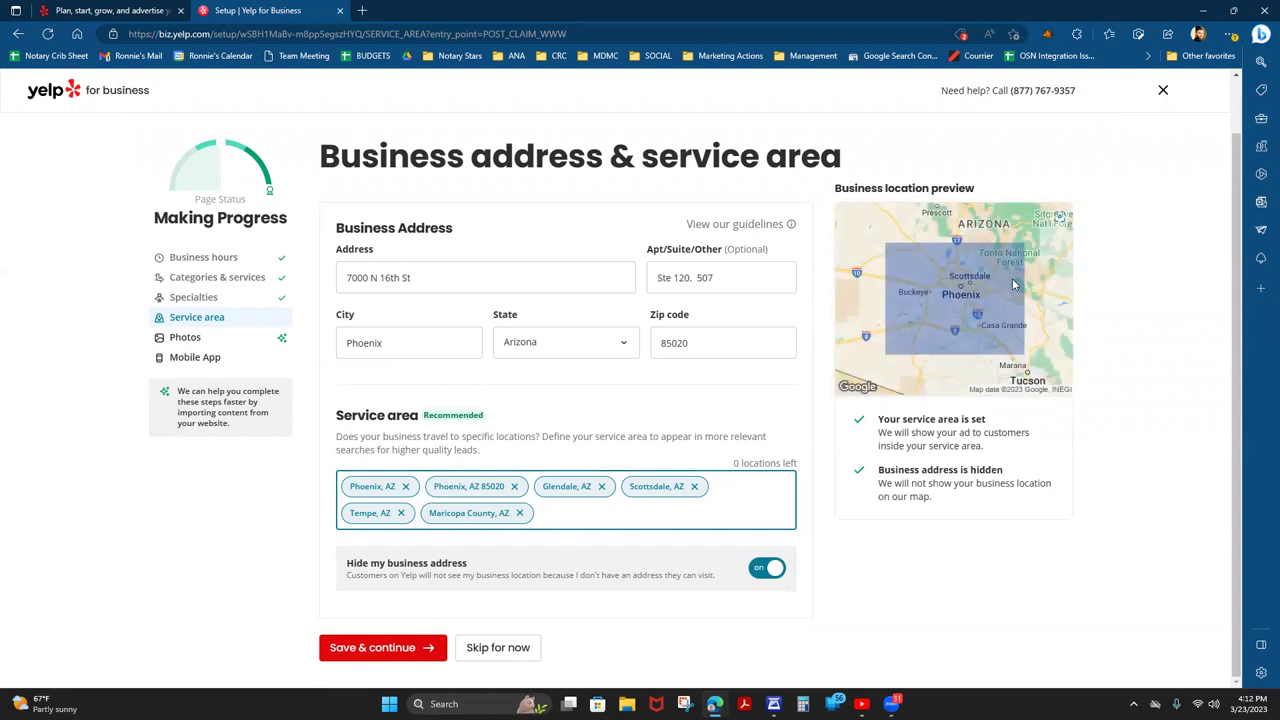
pyautogui.click(377, 647)
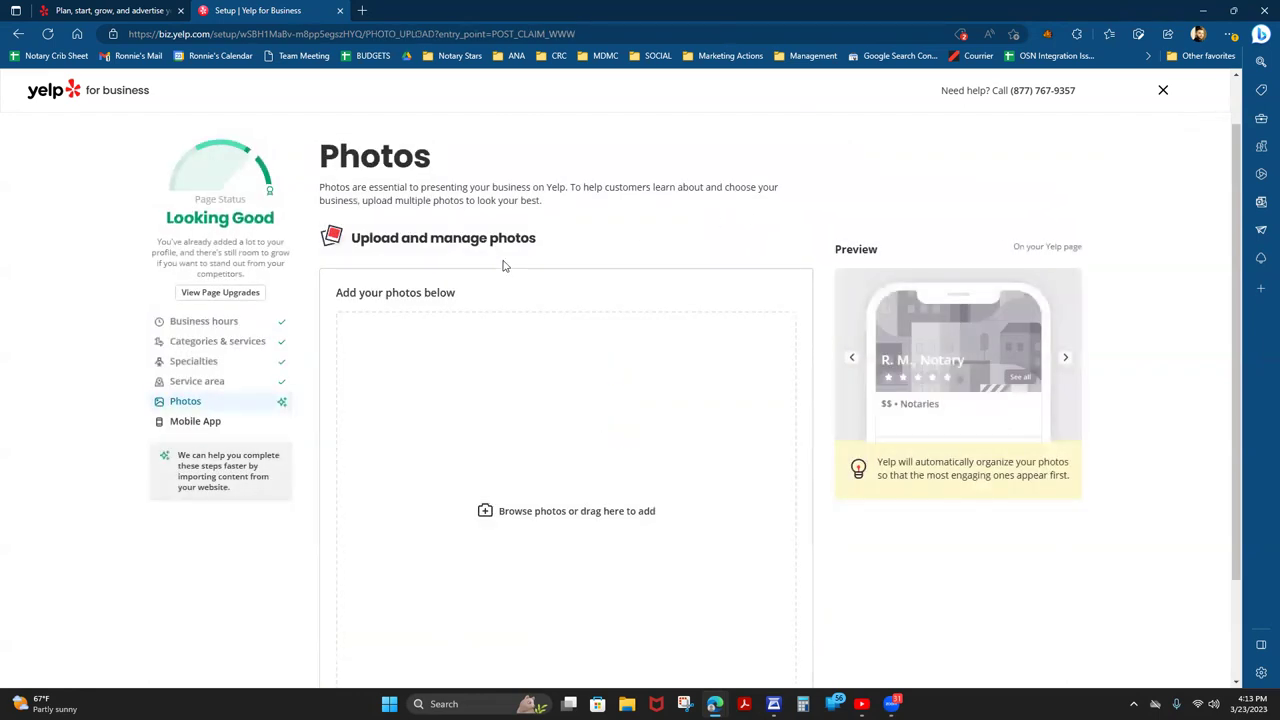
# Scroll through the empty Photos step without uploading, then open a new browser tab
pyautogui.scroll(-1, 597, 474)
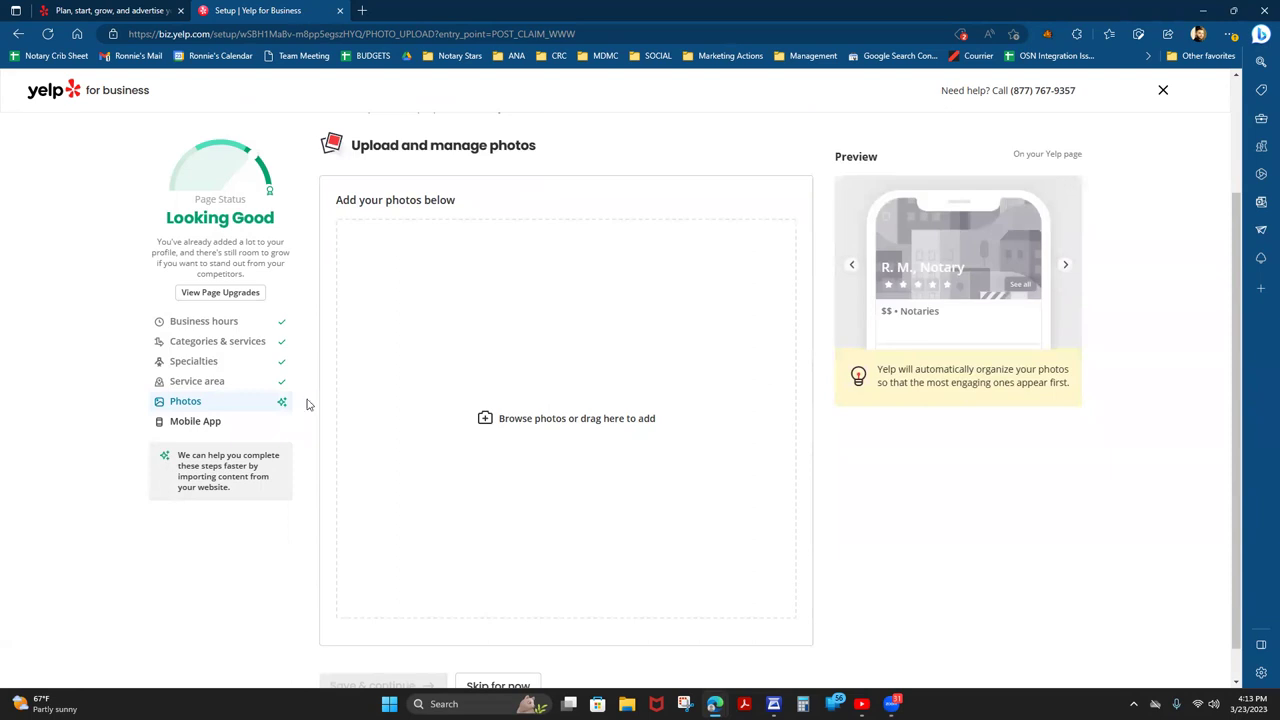
pyautogui.scroll(-1, 660, 458)
pyautogui.scroll(3, 571, 446)
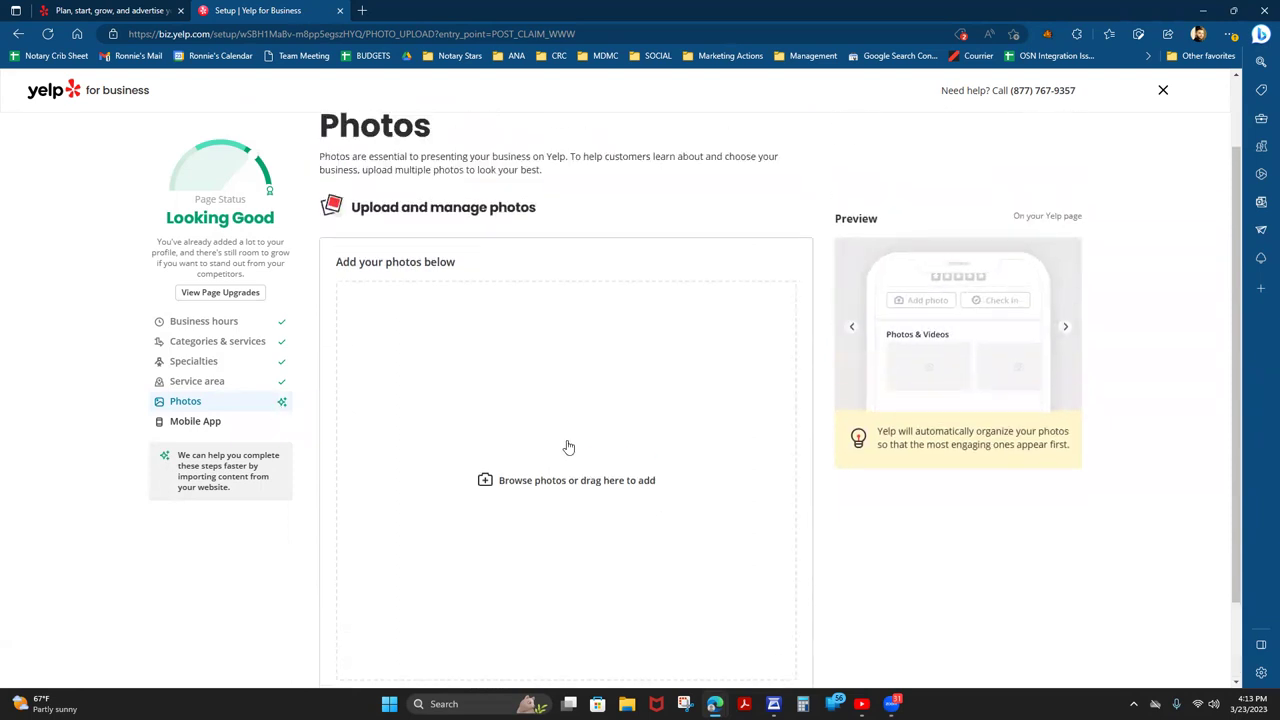
pyautogui.scroll(-2, 640, 430)
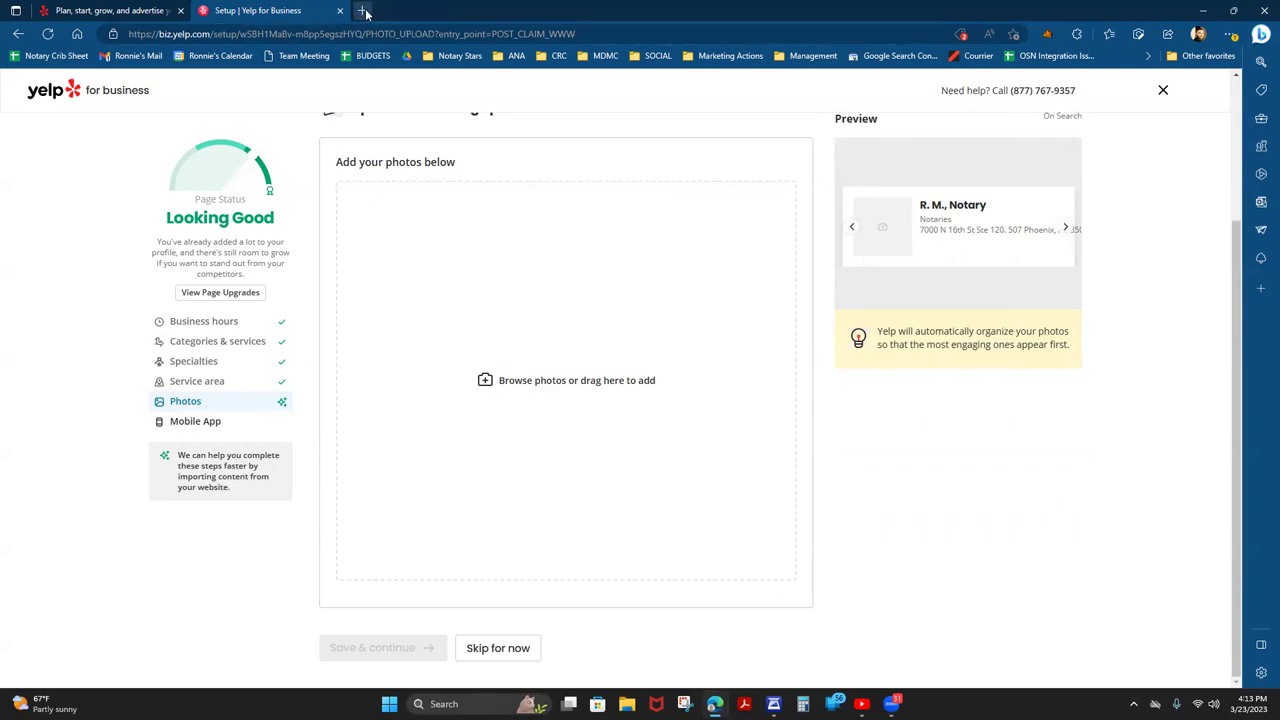
pyautogui.click(362, 10)
# Go to canva.com, dismiss the promo pop-up, and start a square Instagram Post design
pyautogui.write('canva')
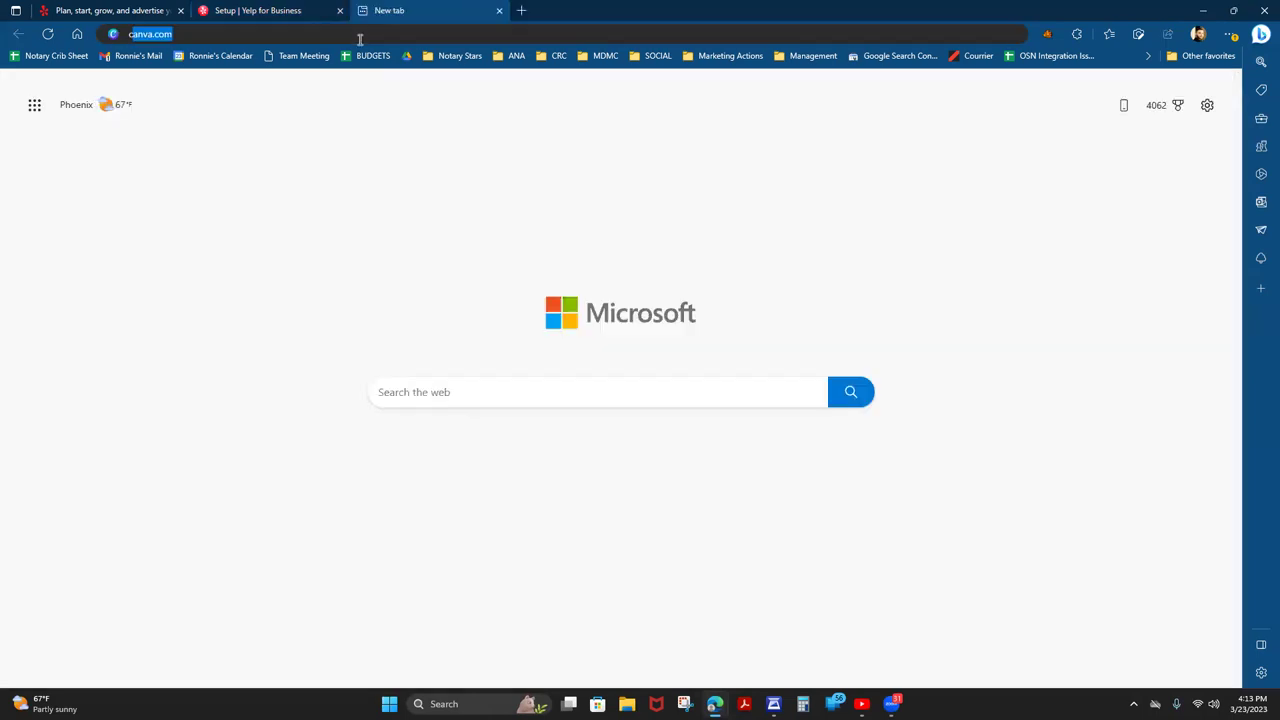
pyautogui.write('.com')
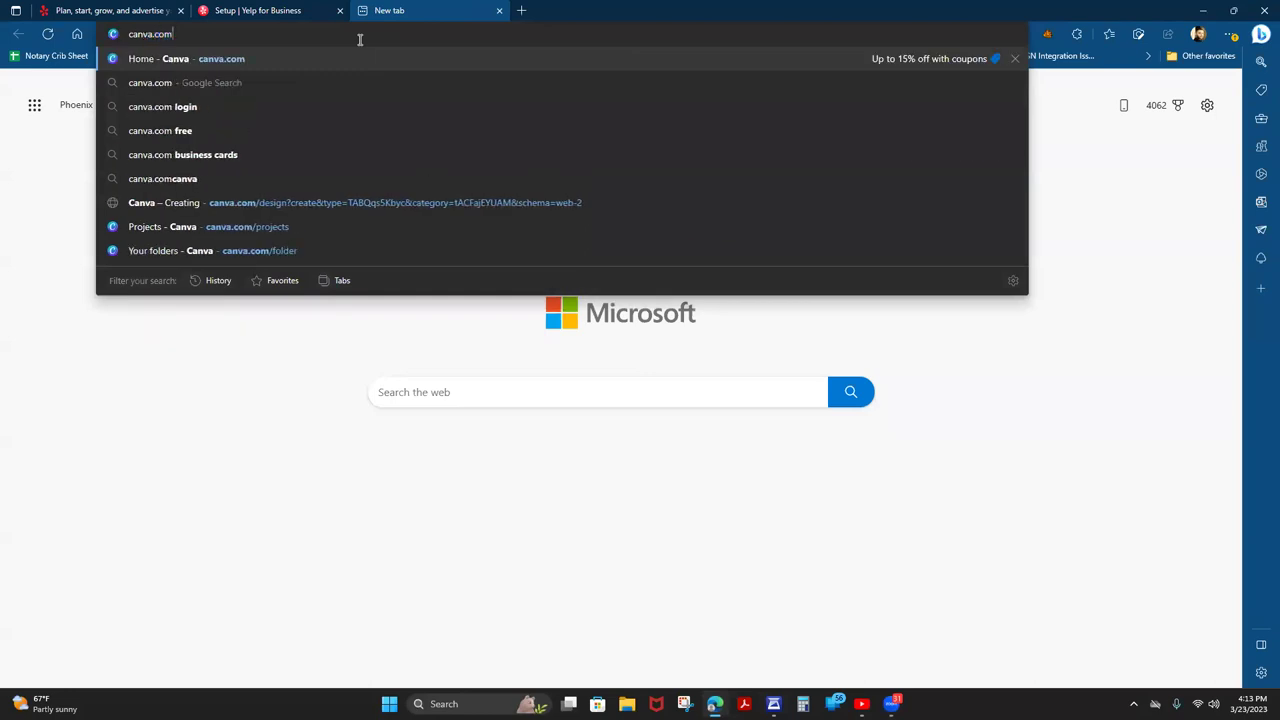
pyautogui.press('Return')
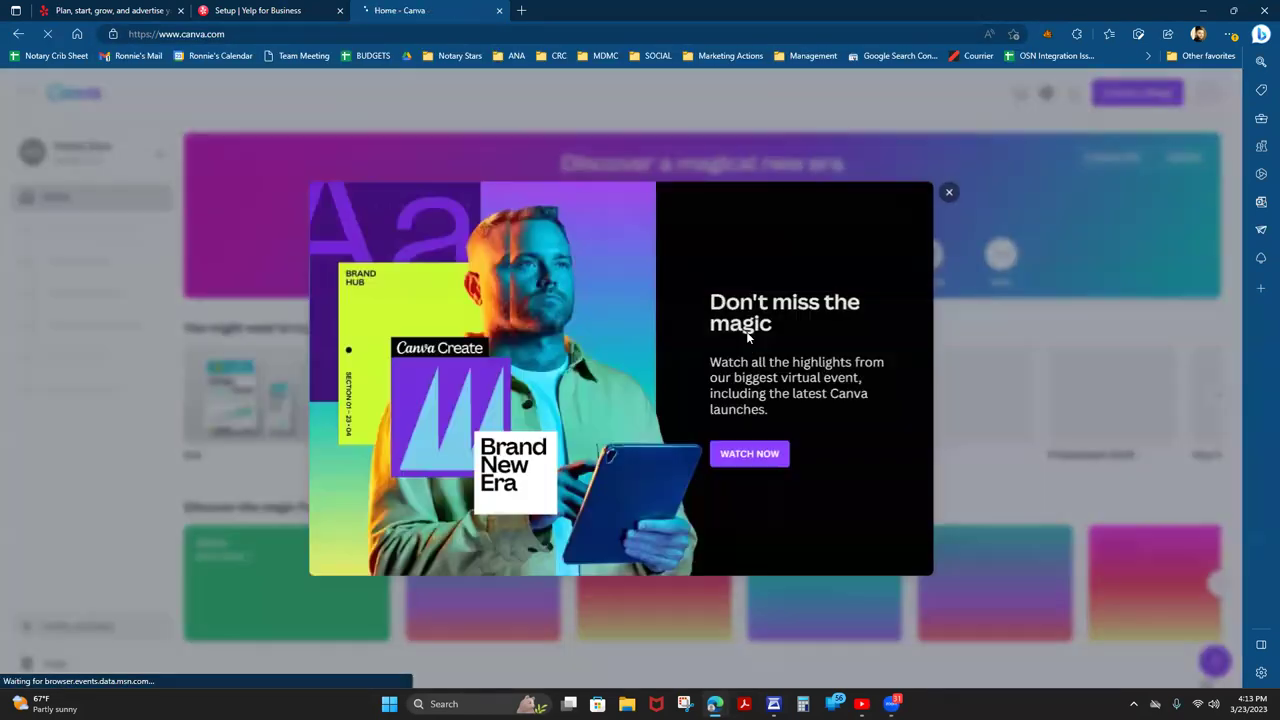
pyautogui.click(948, 193)
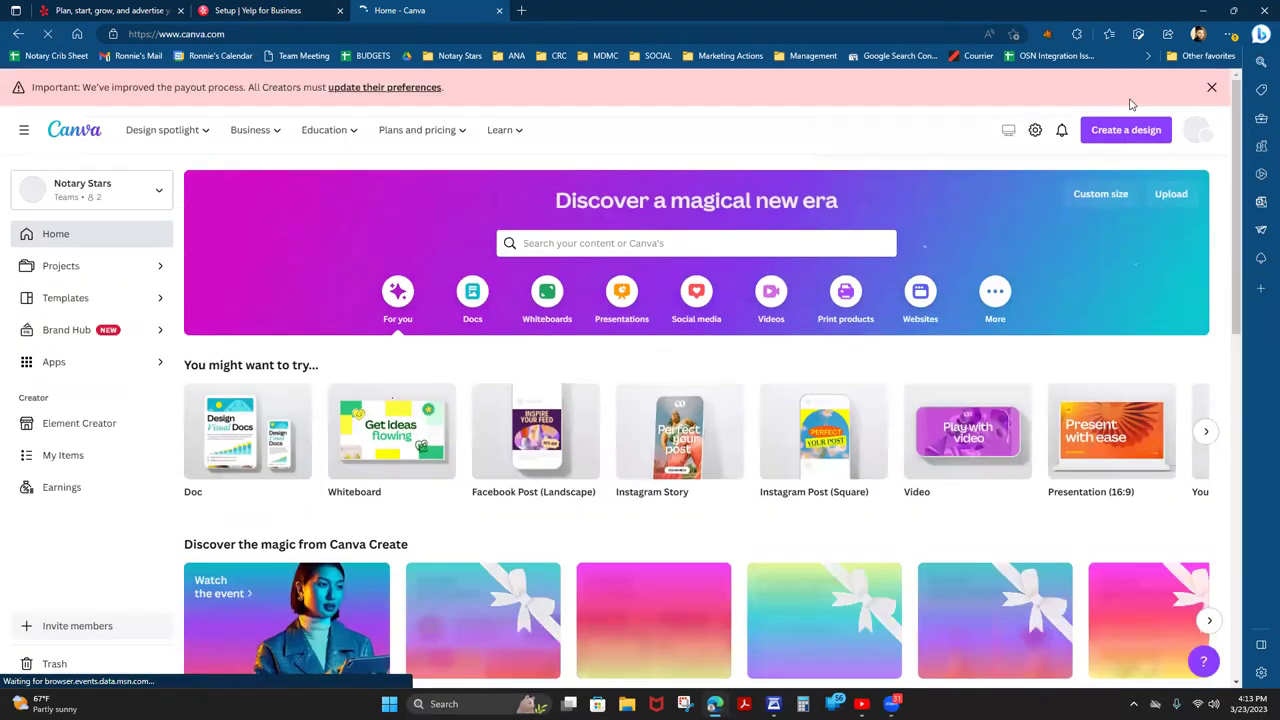
pyautogui.click(1128, 130)
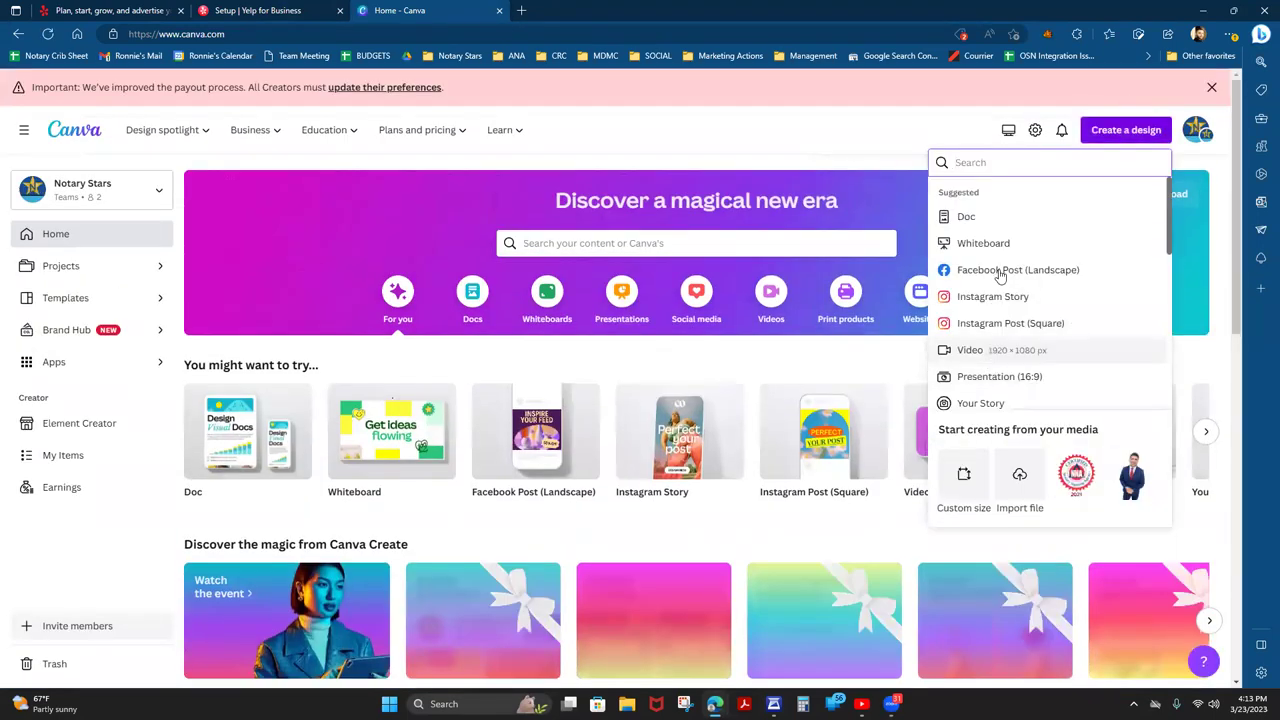
pyautogui.click(1006, 323)
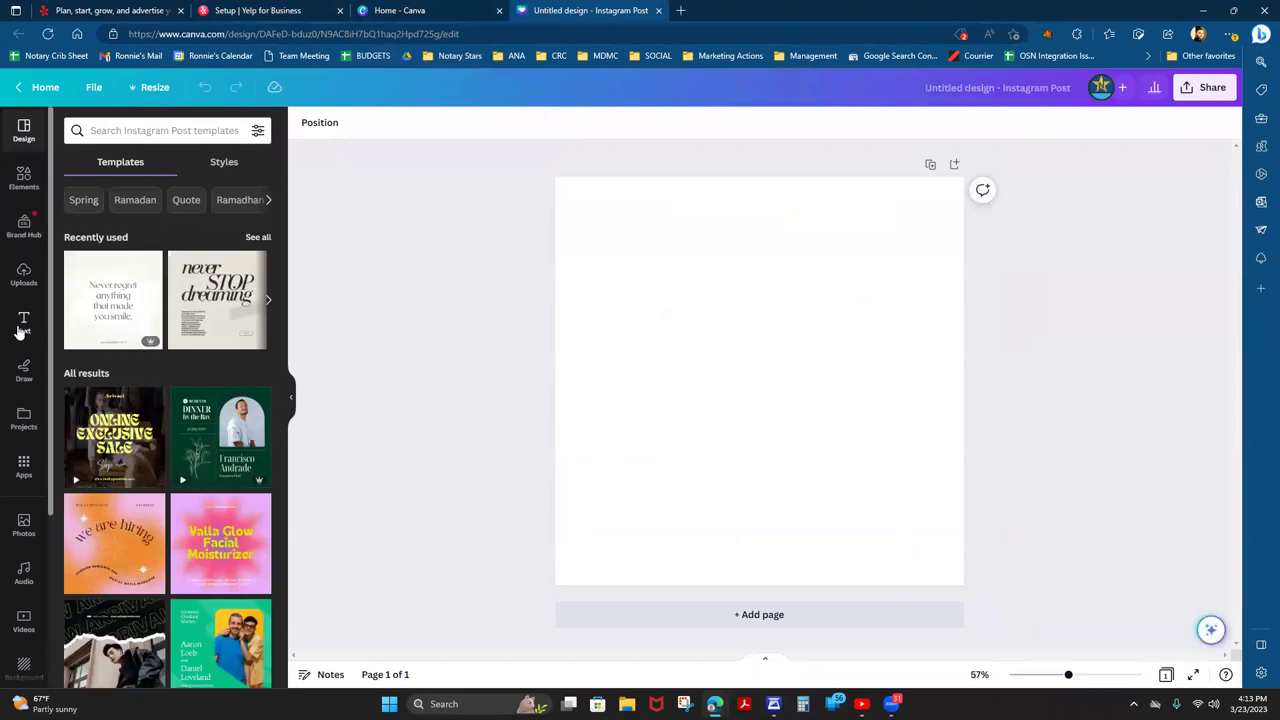
# Set the page background colour to yellow
pyautogui.click(730, 350)
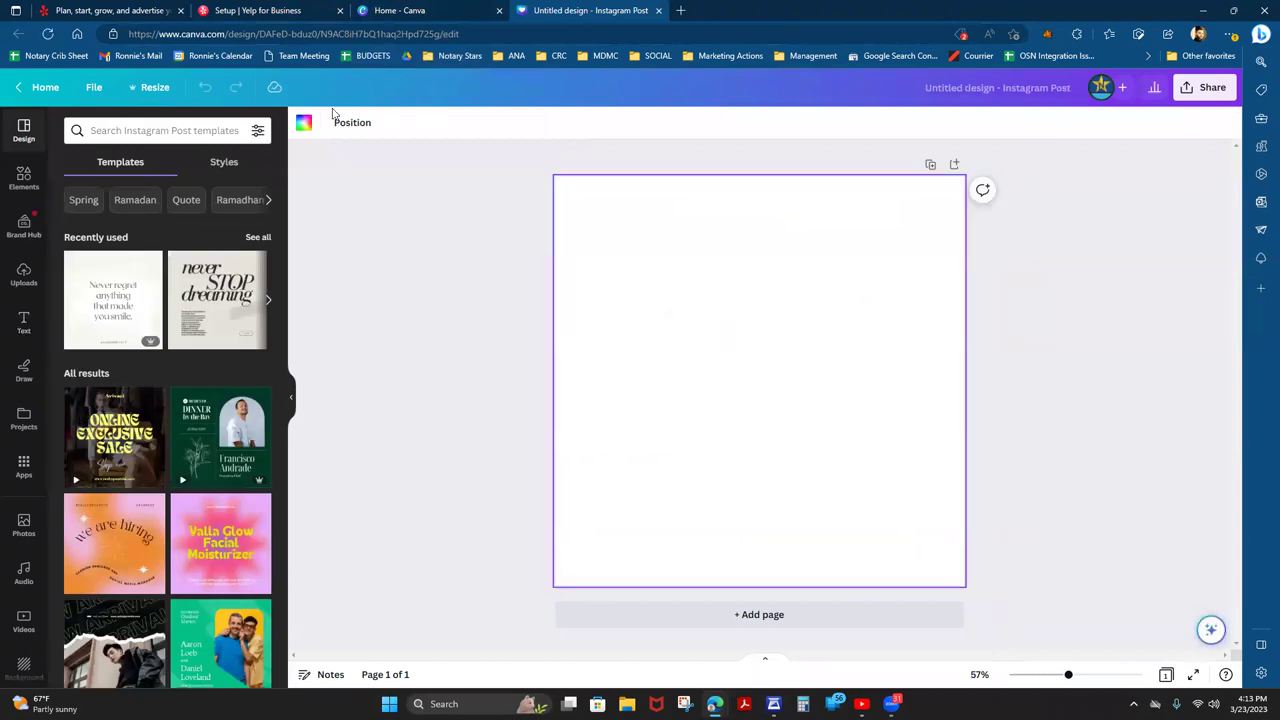
pyautogui.click(303, 124)
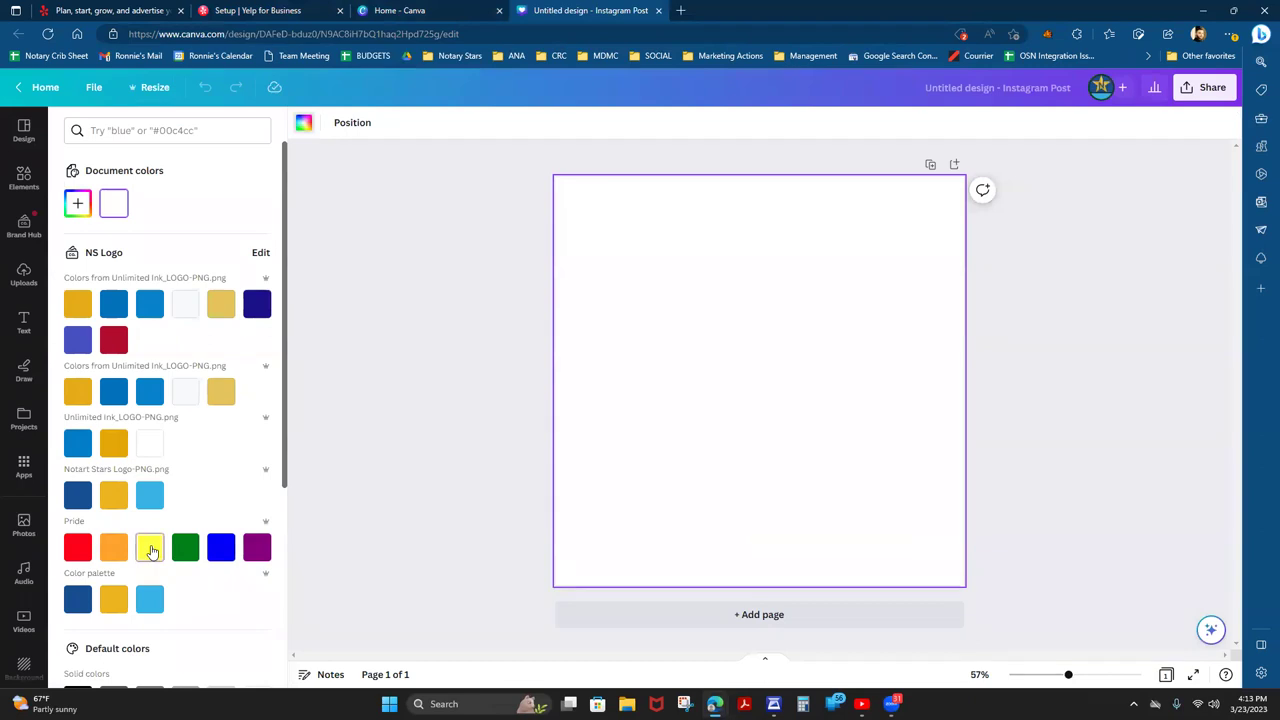
pyautogui.click(149, 546)
pyautogui.click(888, 206)
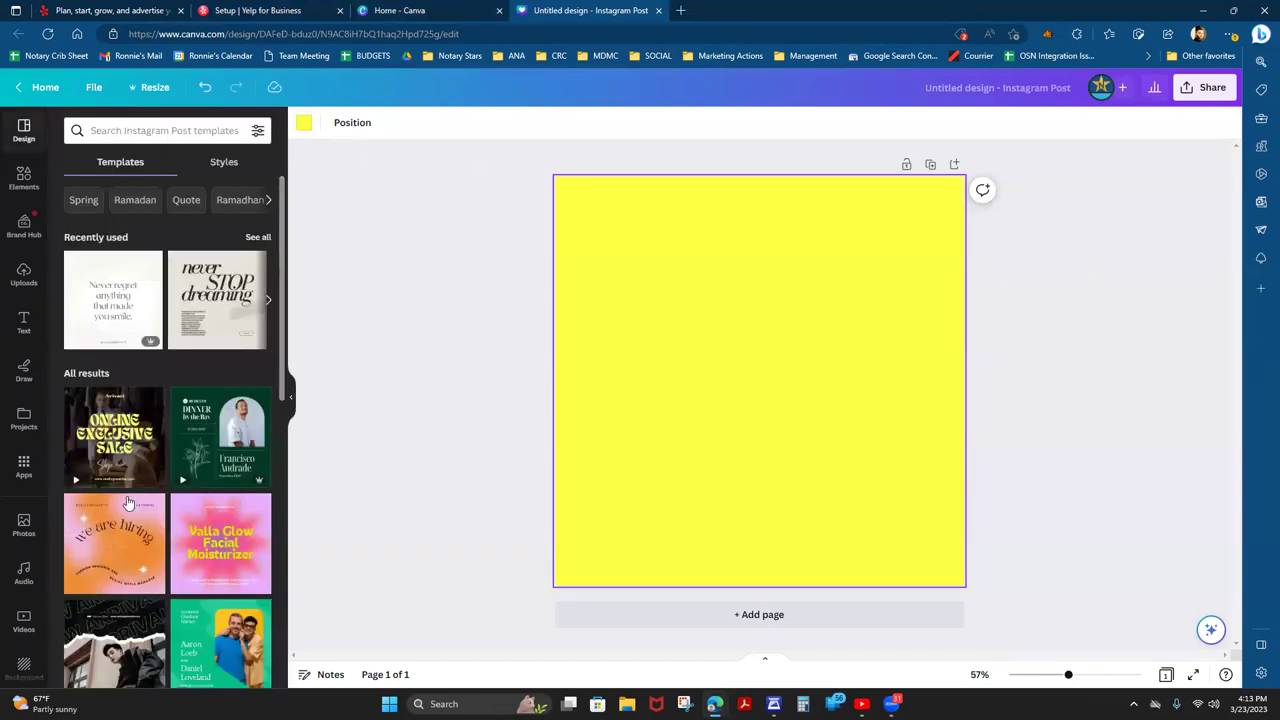
# Add a text preset reading NOTARY on one line and PUBLIC below
pyautogui.click(23, 322)
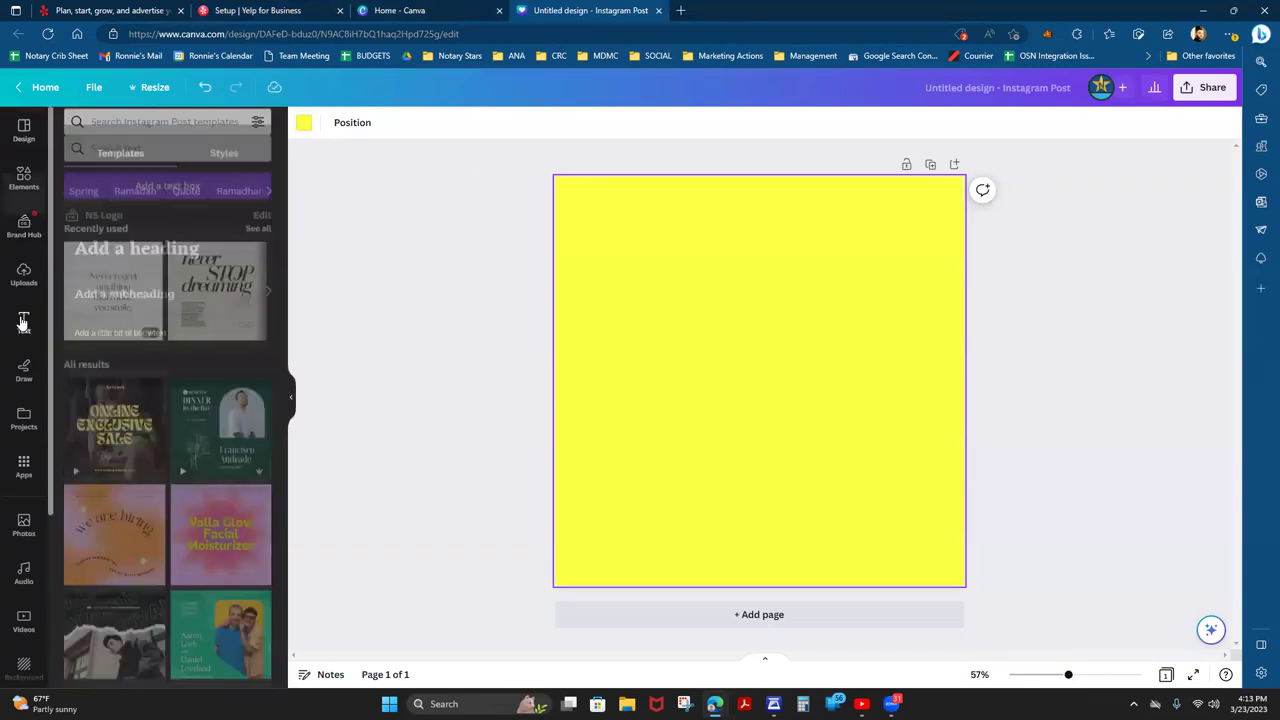
pyautogui.moveTo(118, 425); pyautogui.dragTo(651, 371)
pyautogui.press('Return')
pyautogui.write('NOTARY')
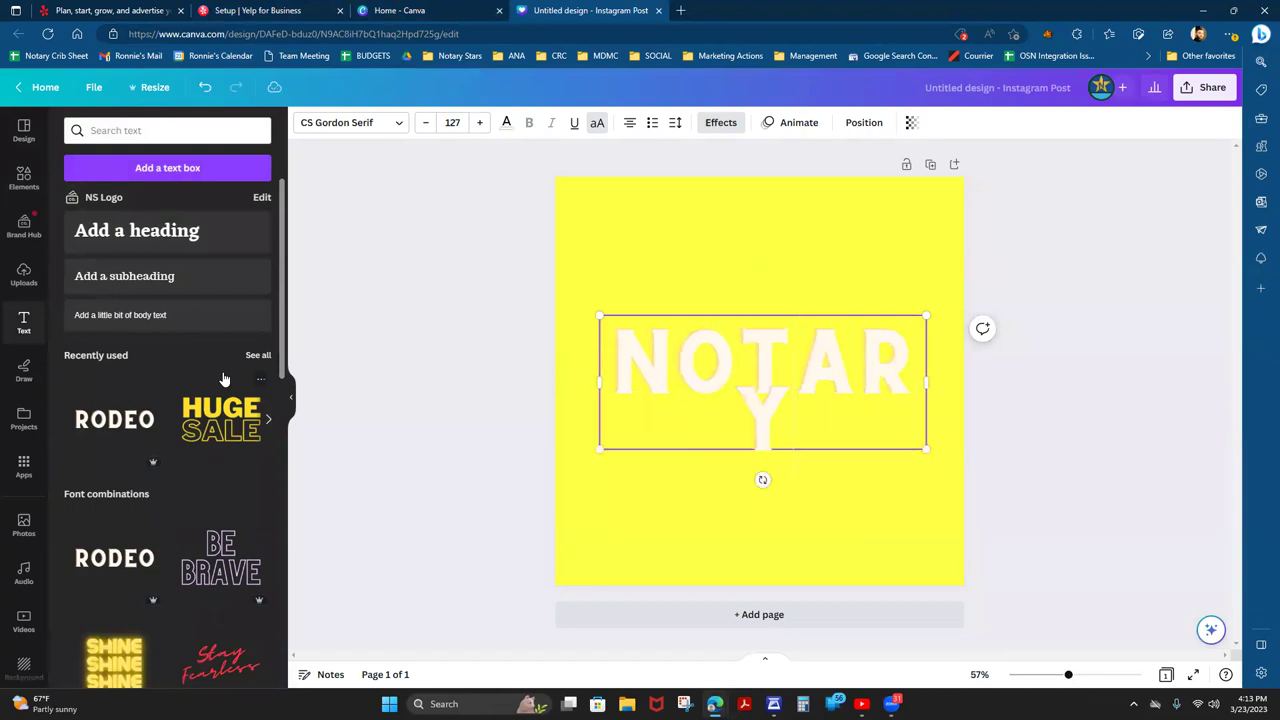
pyautogui.press('Return')
pyautogui.press('Return')
pyautogui.write('PUBLIC')
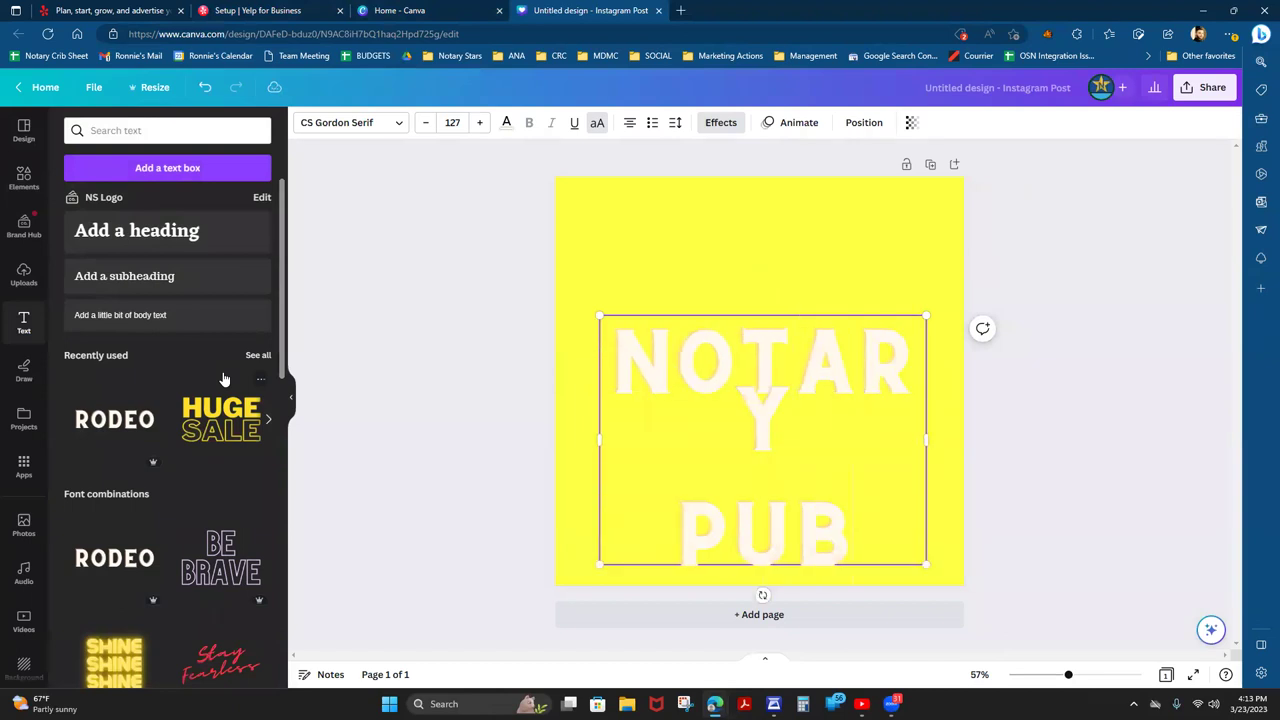
# Reduce the NOTARY PUBLIC font size to 105 so NOTARY fits one line
pyautogui.moveTo(905, 540); pyautogui.dragTo(427, 163)
pyautogui.click(424, 122)
pyautogui.click(424, 122)
pyautogui.click(424, 122)
pyautogui.click(424, 122)
pyautogui.click(424, 122)
pyautogui.click(424, 122)
pyautogui.click(424, 122)
pyautogui.click(424, 122)
pyautogui.tripleClick(424, 122)
pyautogui.doubleClick(424, 122)
pyautogui.tripleClick(424, 122)
pyautogui.tripleClick(424, 122)
pyautogui.doubleClick(424, 122)
pyautogui.click(424, 122)
pyautogui.click(1109, 414)
# Centre the NOTARY PUBLIC text on the page and colour it dark blue
pyautogui.moveTo(857, 386); pyautogui.dragTo(842, 401)
pyautogui.click(507, 123)
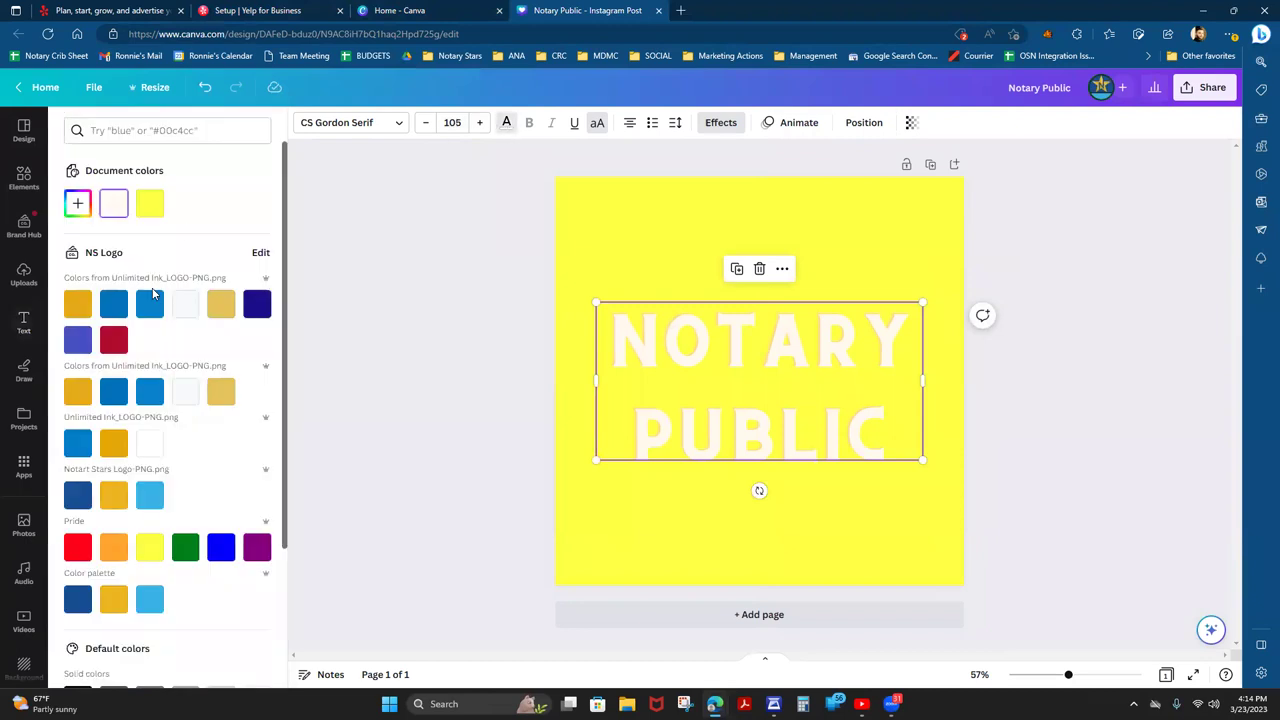
pyautogui.click(85, 604)
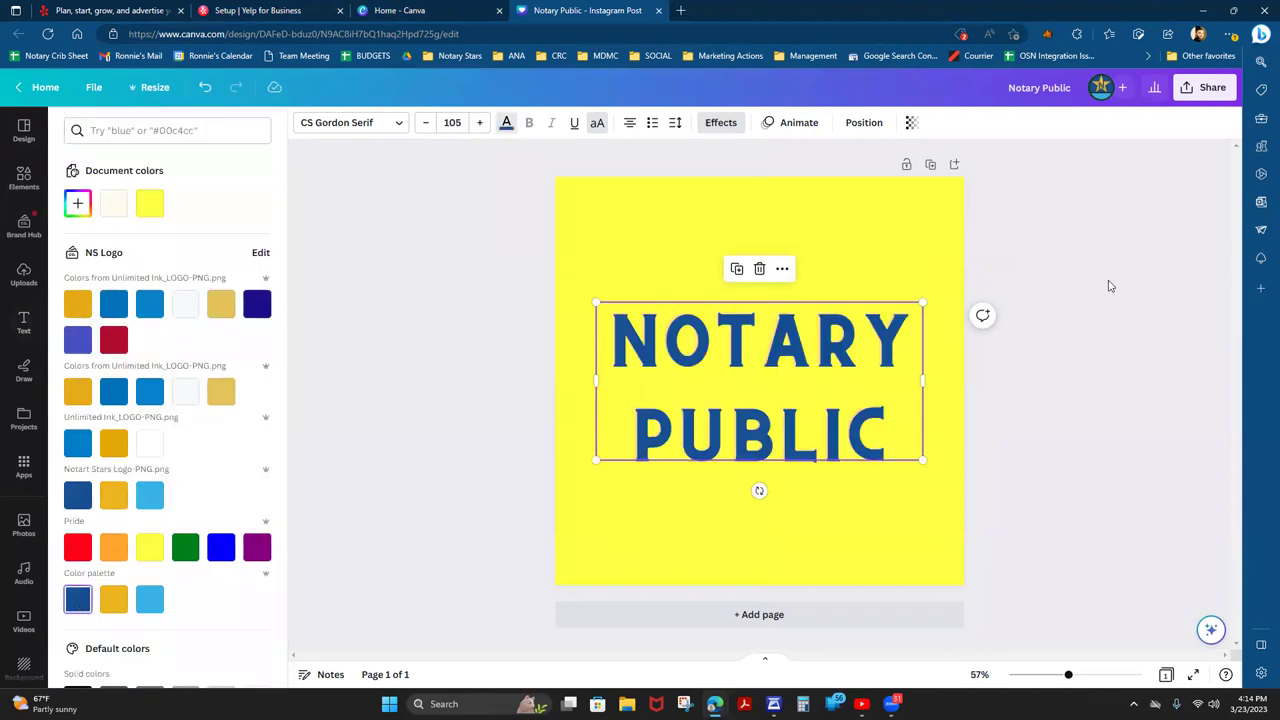
pyautogui.click(1108, 285)
pyautogui.click(1094, 166)
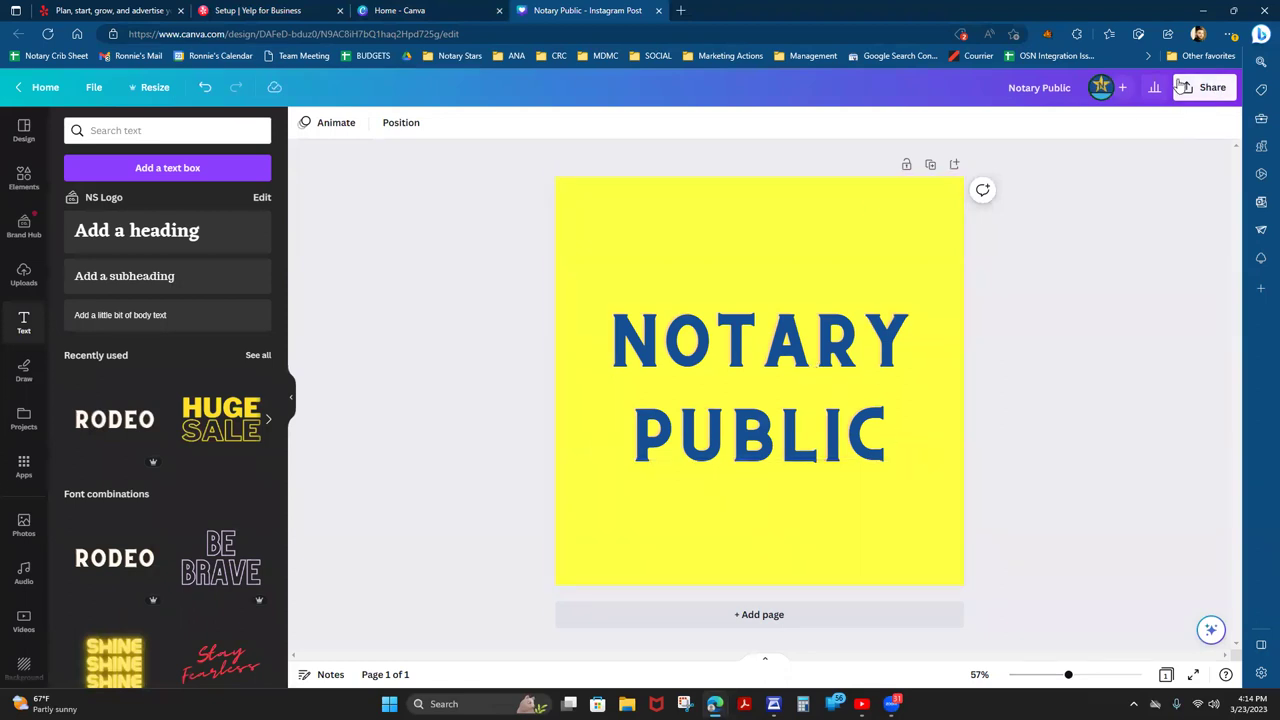
# Download the design as a PNG via Share
pyautogui.click(1186, 92)
pyautogui.click(1089, 436)
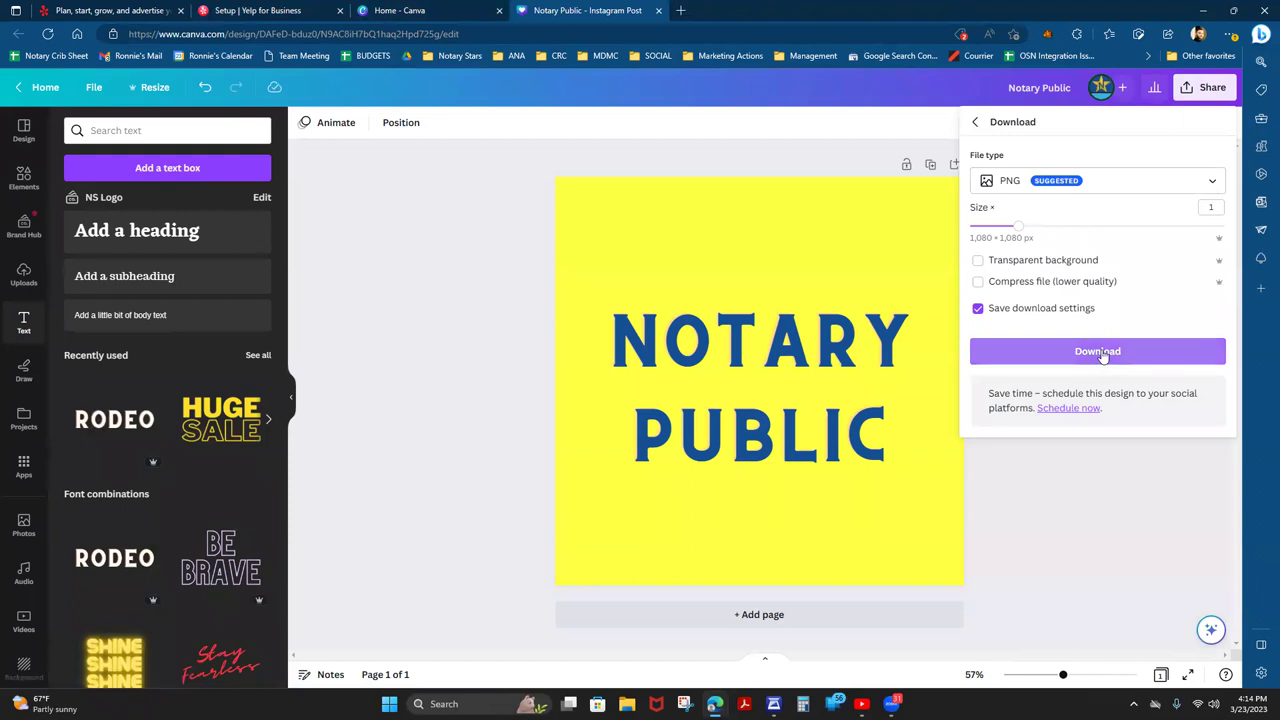
pyautogui.click(1101, 352)
# Upload the Notary Public PNG to the Yelp photos and skip the mobile app step
pyautogui.click(323, 14)
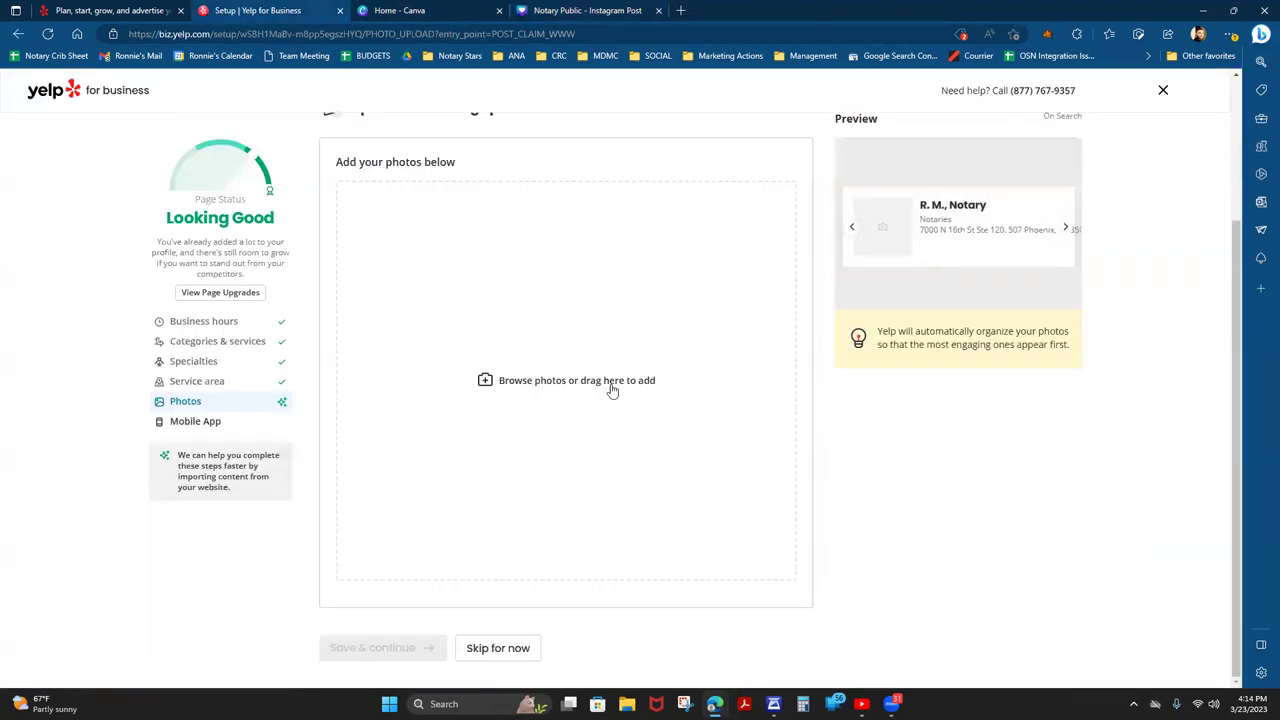
pyautogui.click(608, 390)
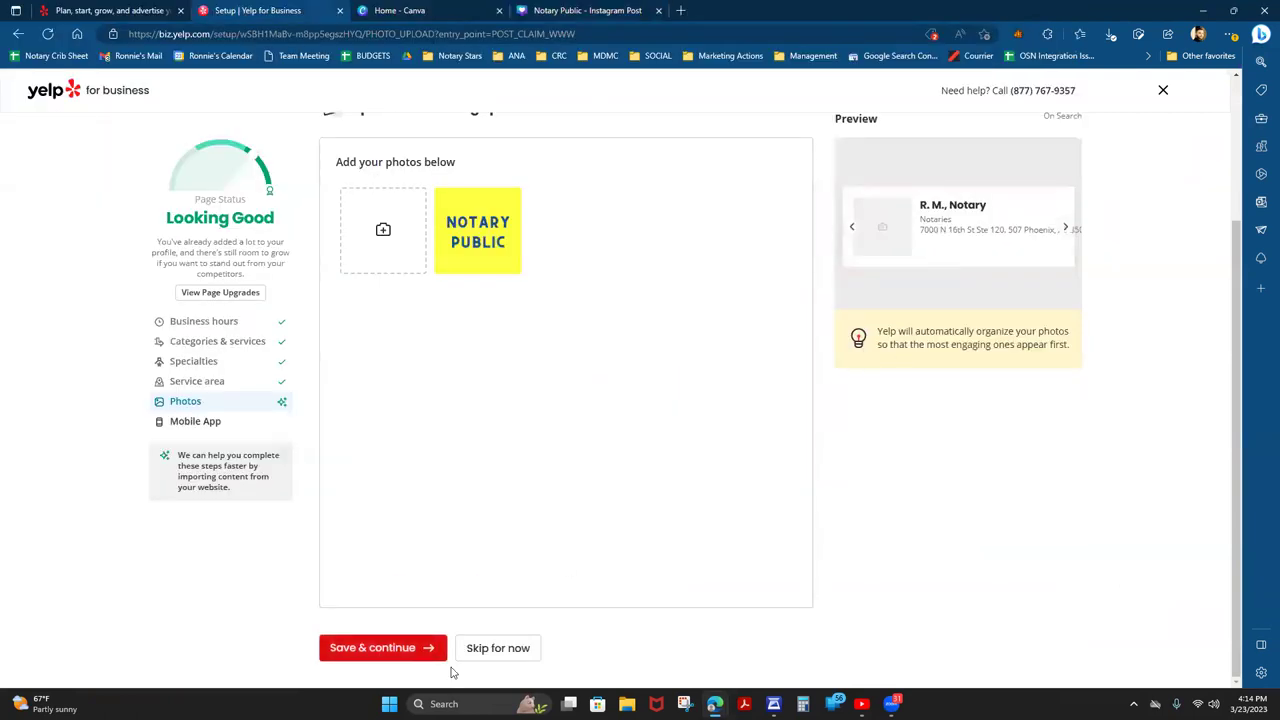
pyautogui.click(396, 650)
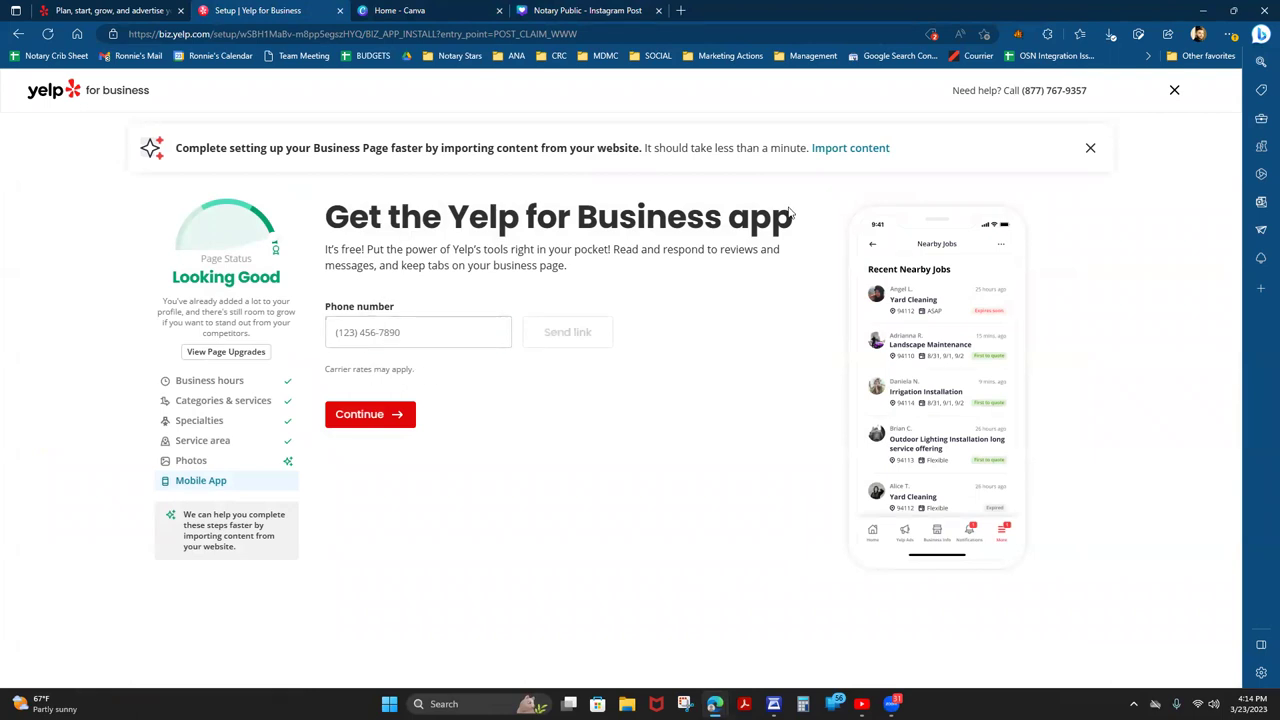
pyautogui.click(393, 415)
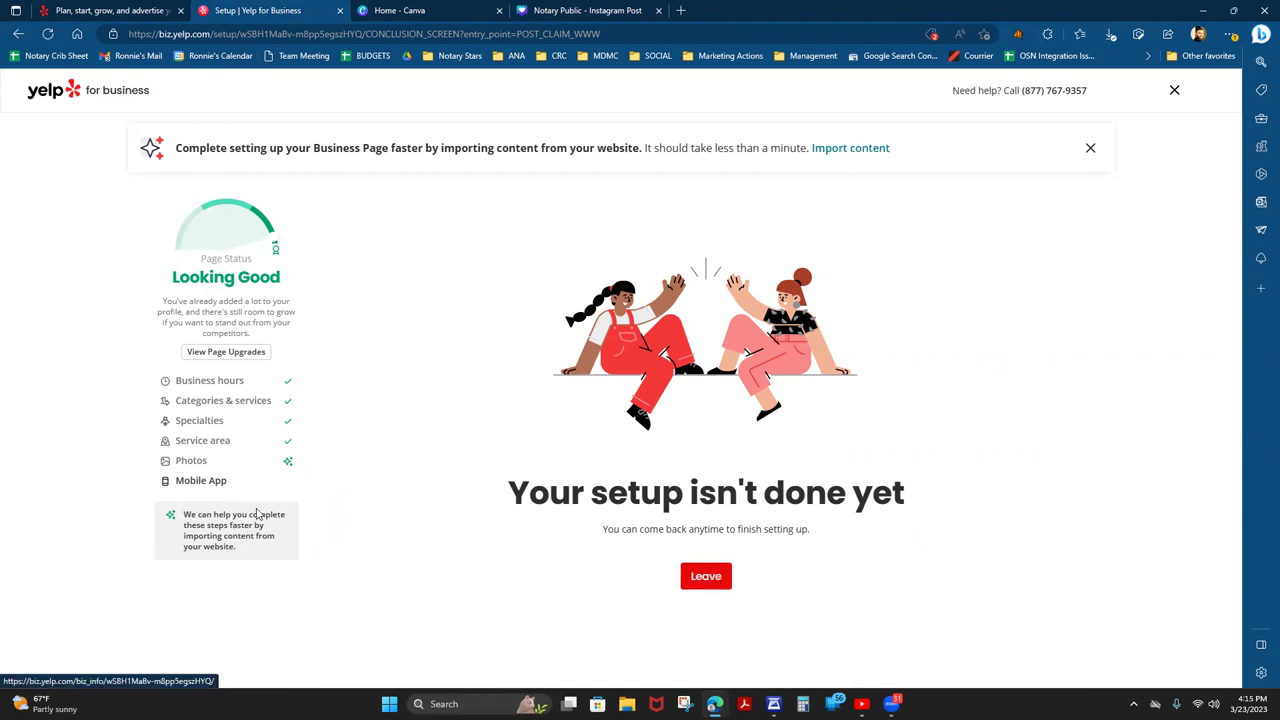
# Dismiss the Import content banner and go to View Page Upgrades
pyautogui.click(1090, 147)
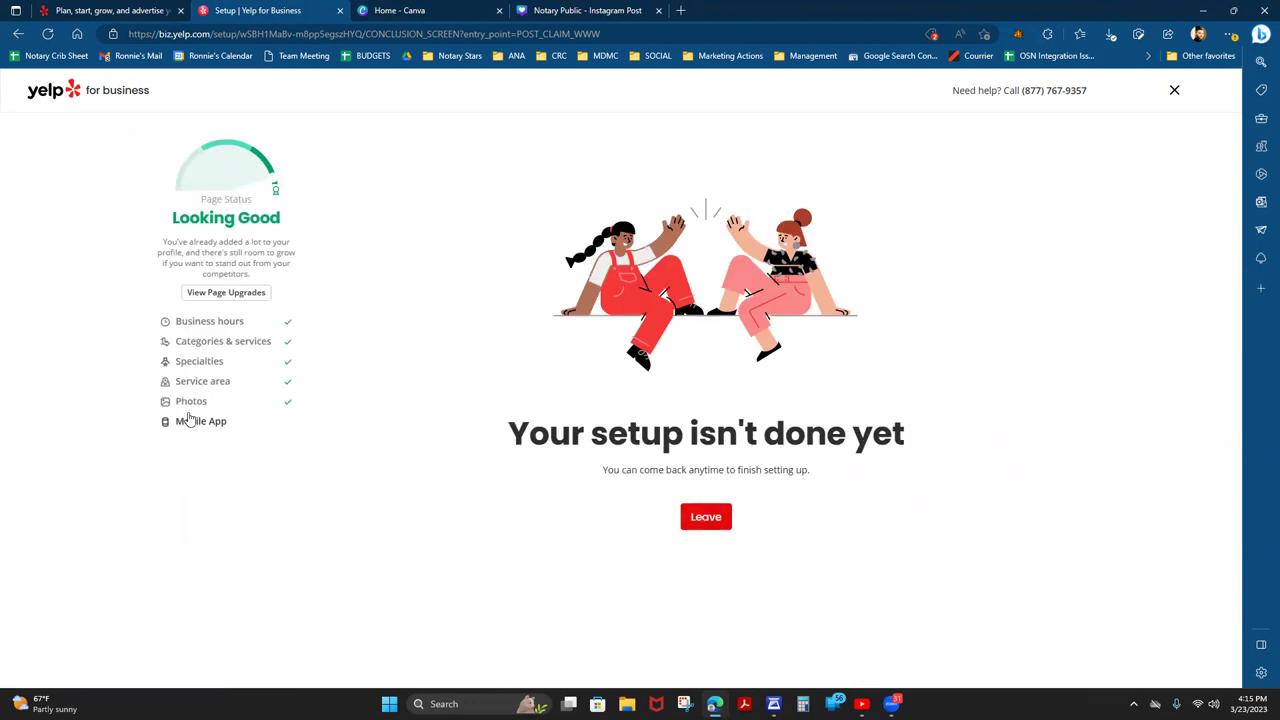
pyautogui.click(216, 302)
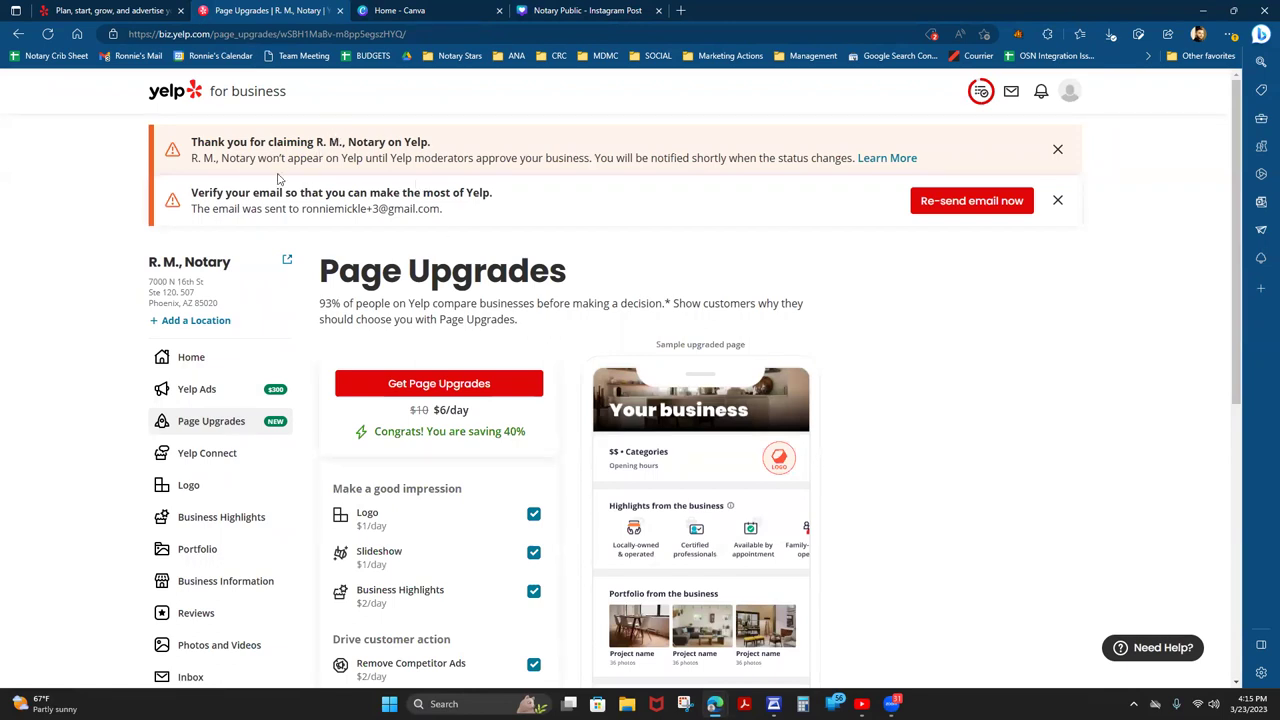
# Dismiss the claiming and verify-email notices, then decline the Logo, Slideshow and Business Highlights upgrades
pyautogui.click(1058, 150)
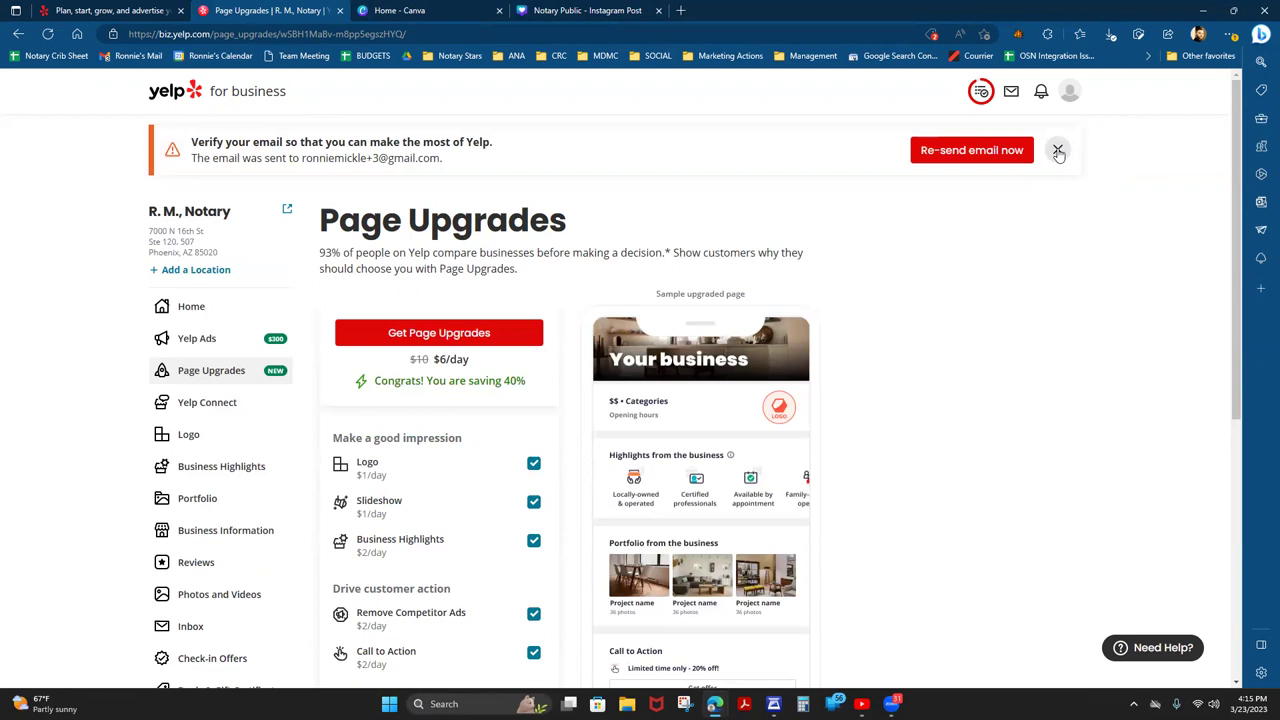
pyautogui.click(1058, 150)
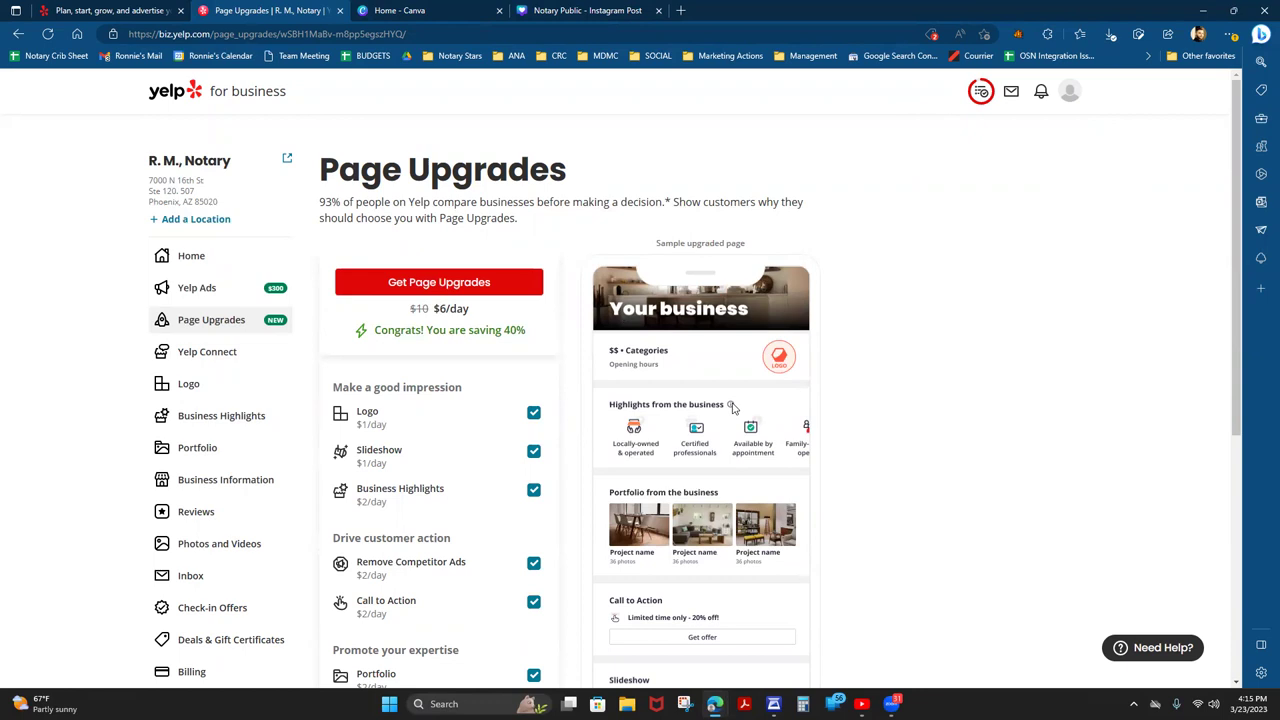
pyautogui.moveTo(540, 417)
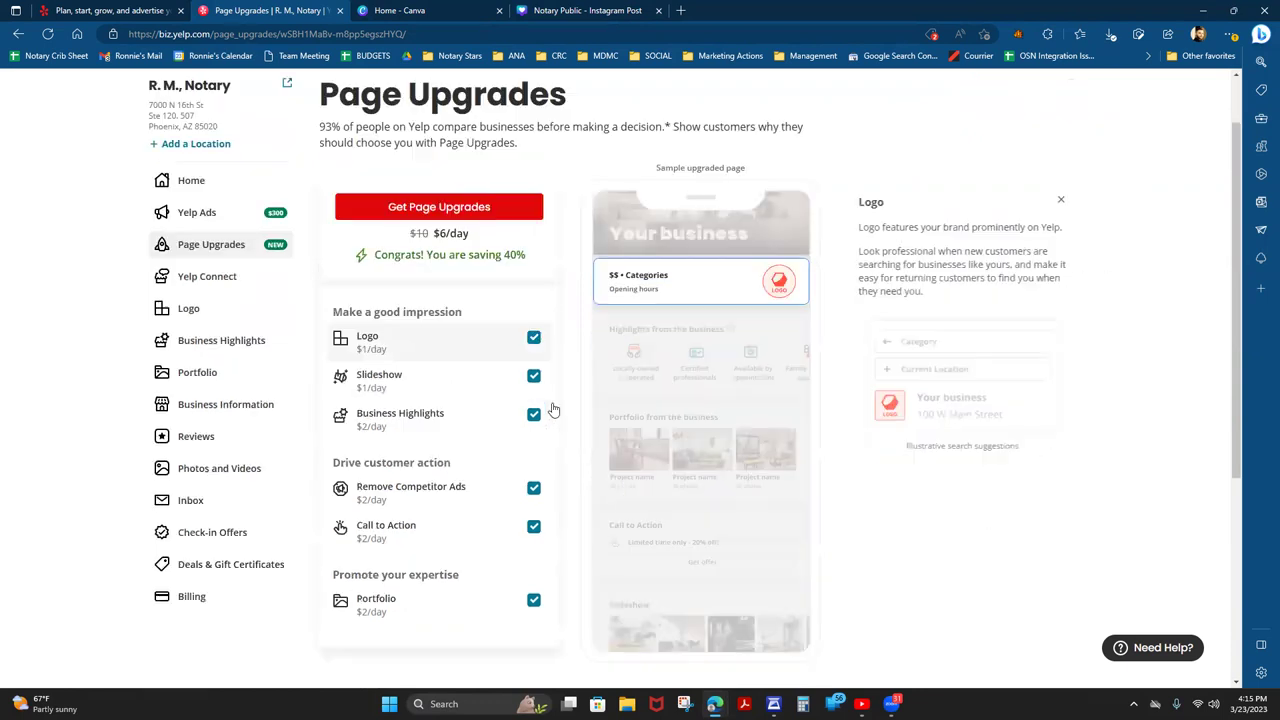
pyautogui.scroll(-2, 551, 409)
pyautogui.scroll(2, 568, 300)
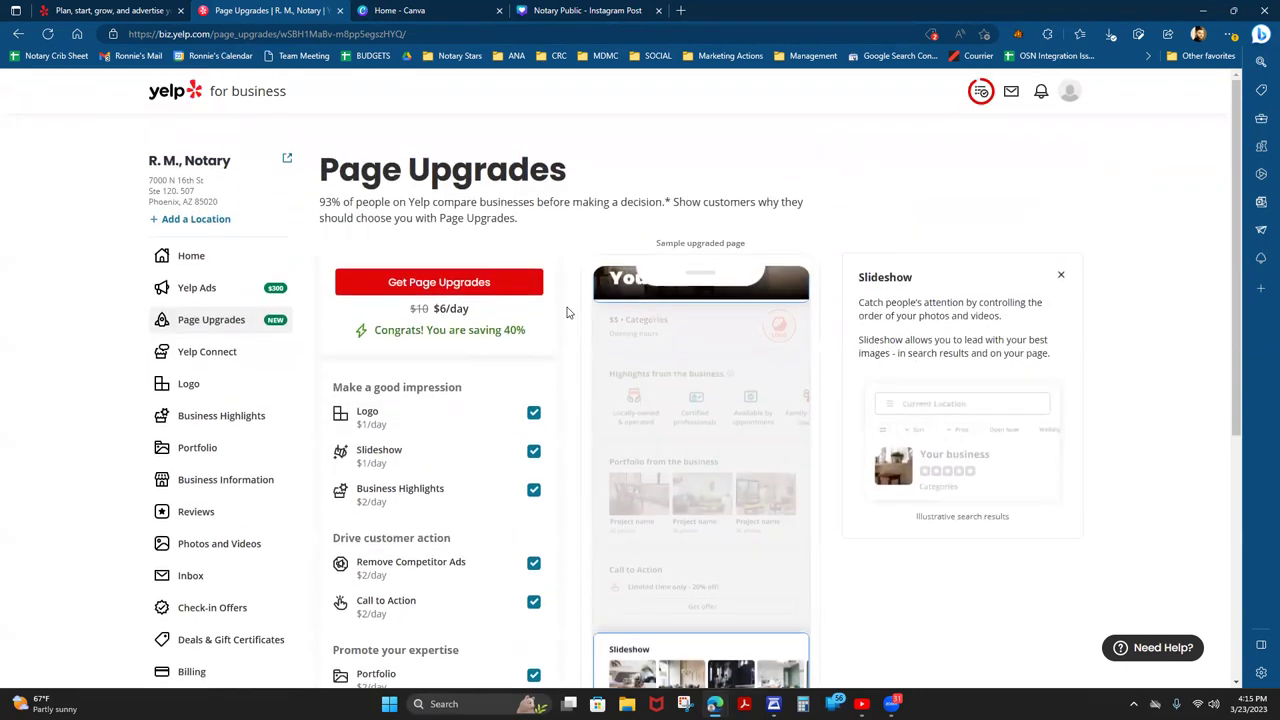
pyautogui.click(534, 412)
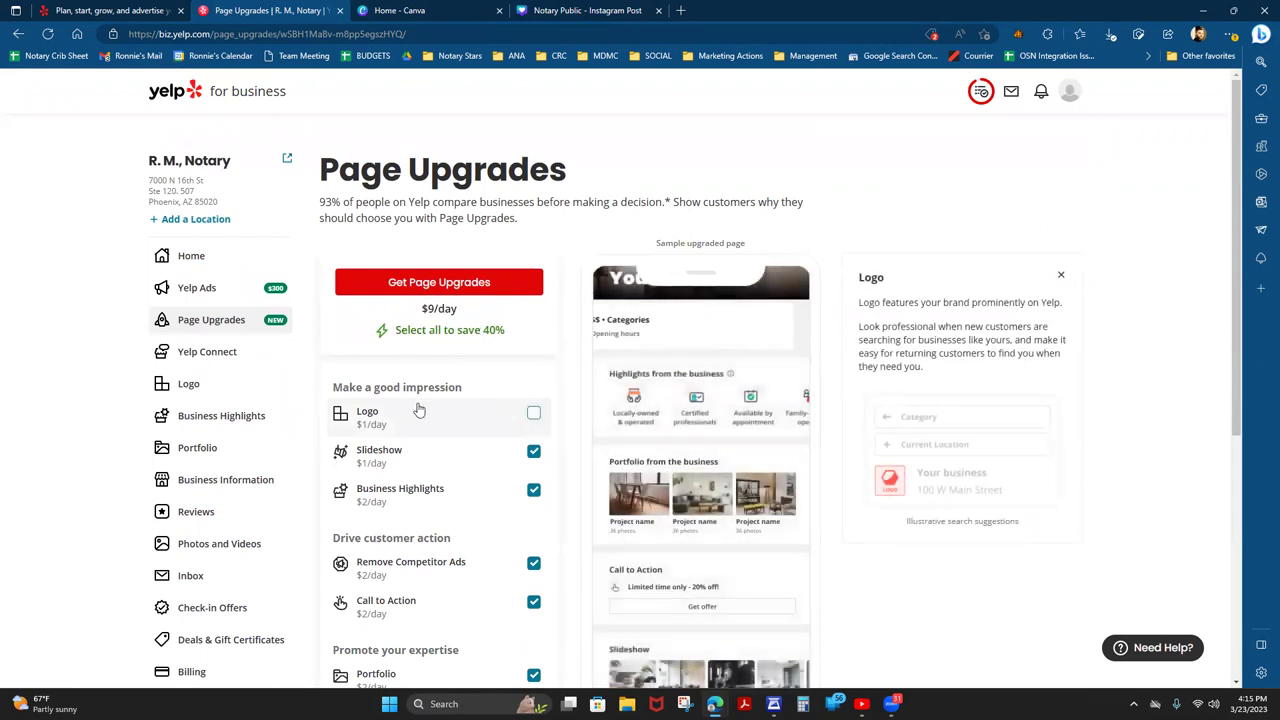
pyautogui.scroll(-1, 520, 455)
pyautogui.click(533, 411)
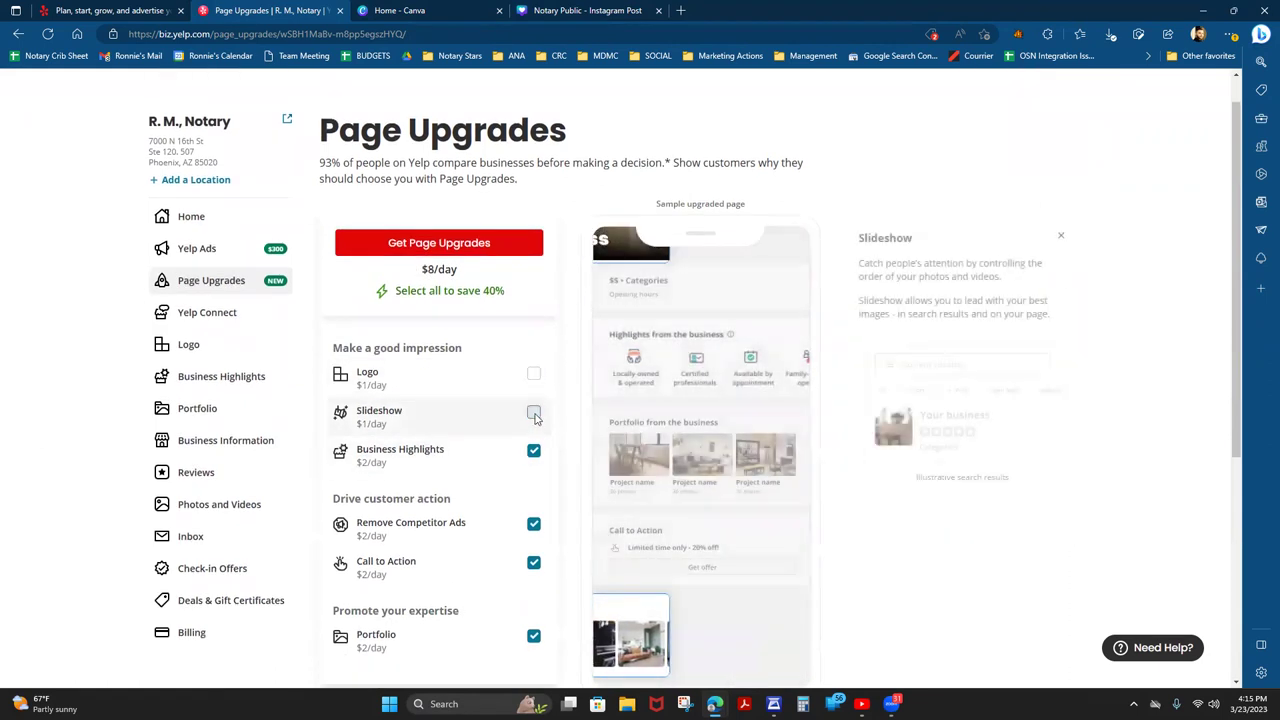
pyautogui.click(534, 450)
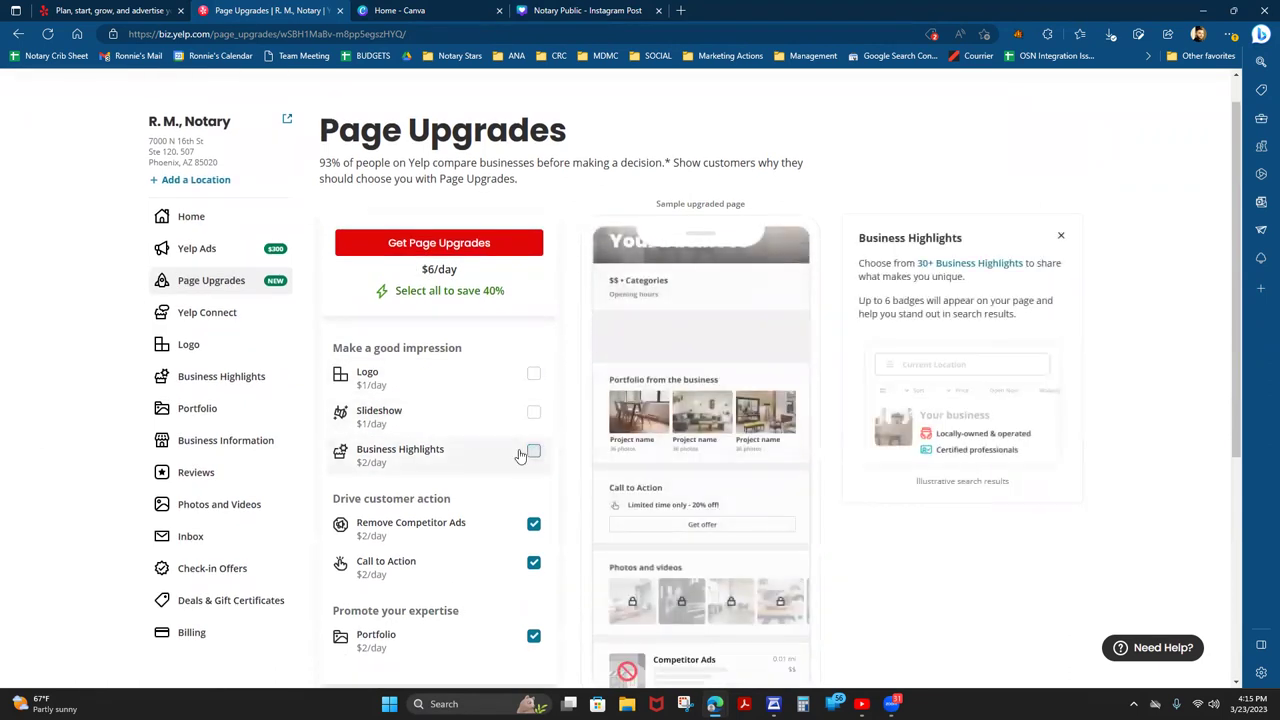
pyautogui.scroll(-2, 560, 394)
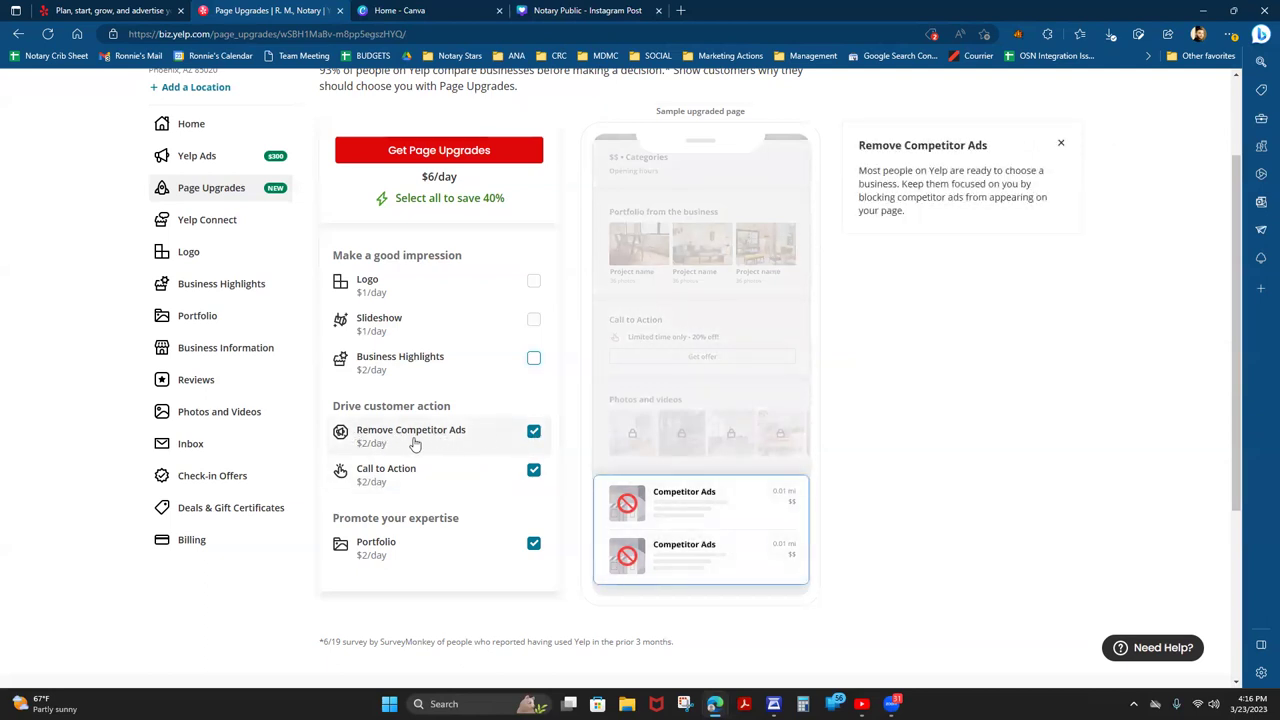
# Decline the Remove Competitor Ads, Call to Action and Portfolio upgrades for a $0/day total
pyautogui.click(533, 432)
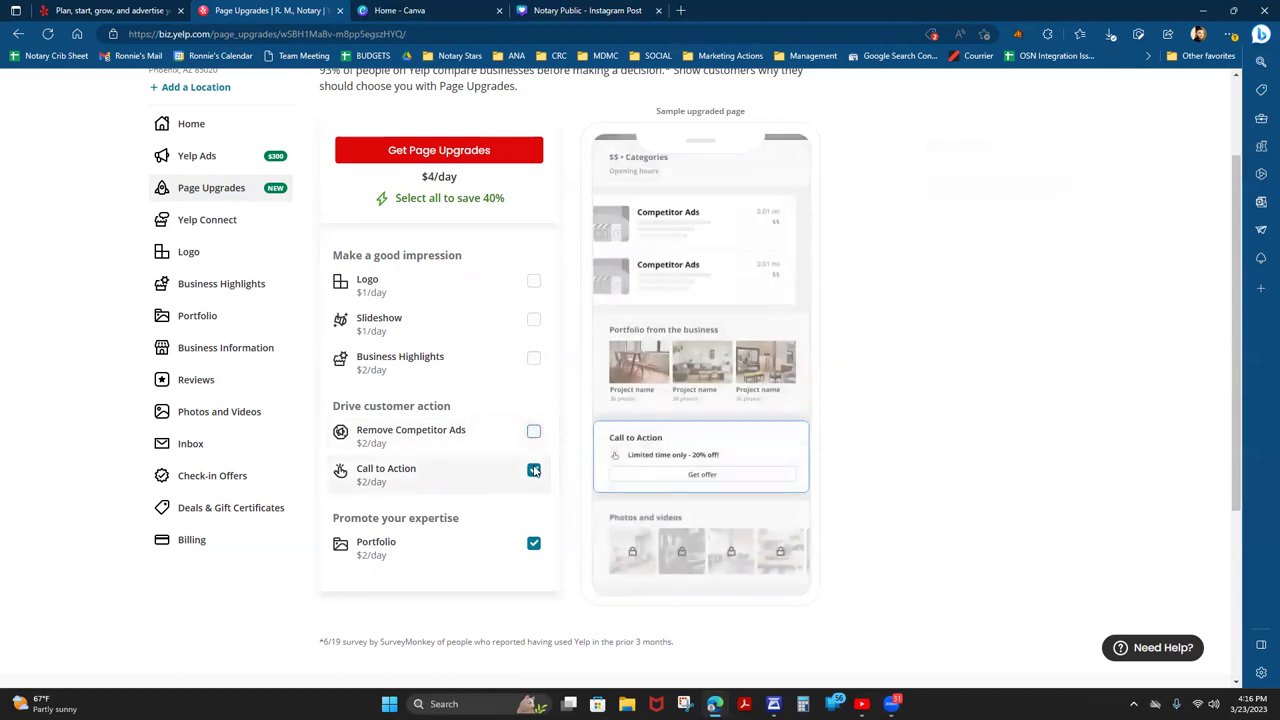
pyautogui.click(533, 469)
pyautogui.click(534, 546)
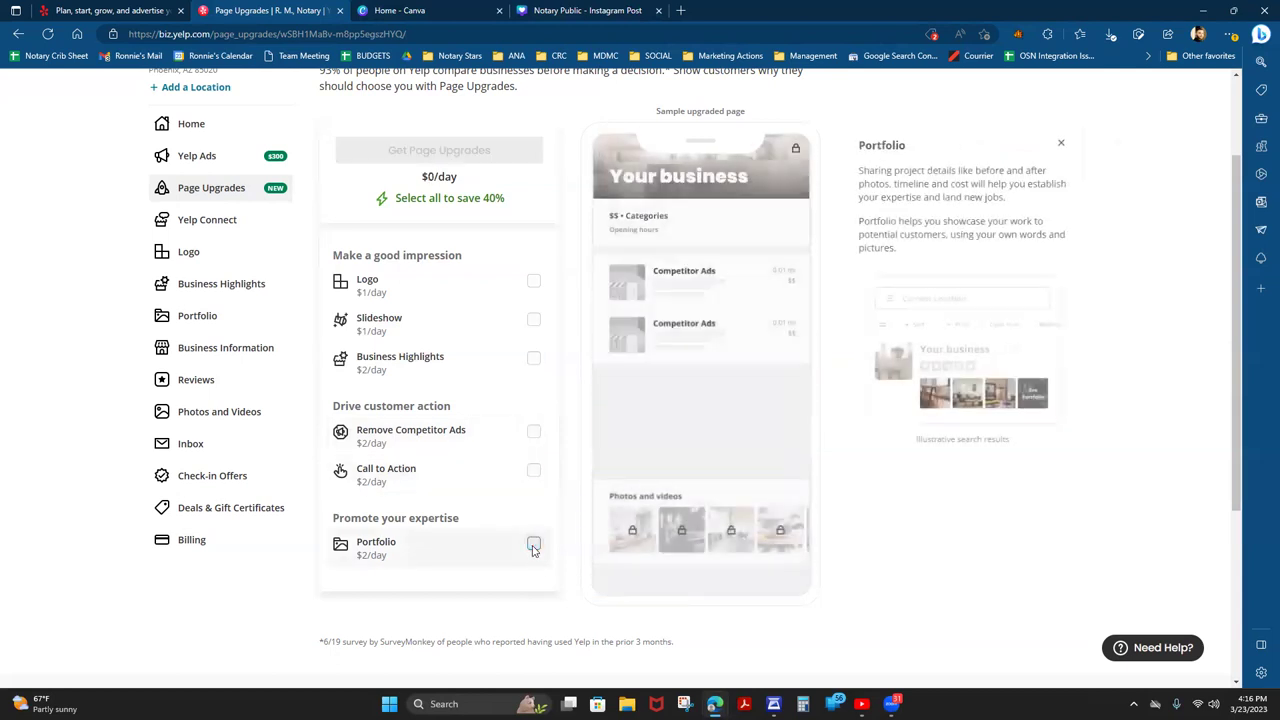
pyautogui.scroll(1, 770, 453)
pyautogui.scroll(1, 770, 453)
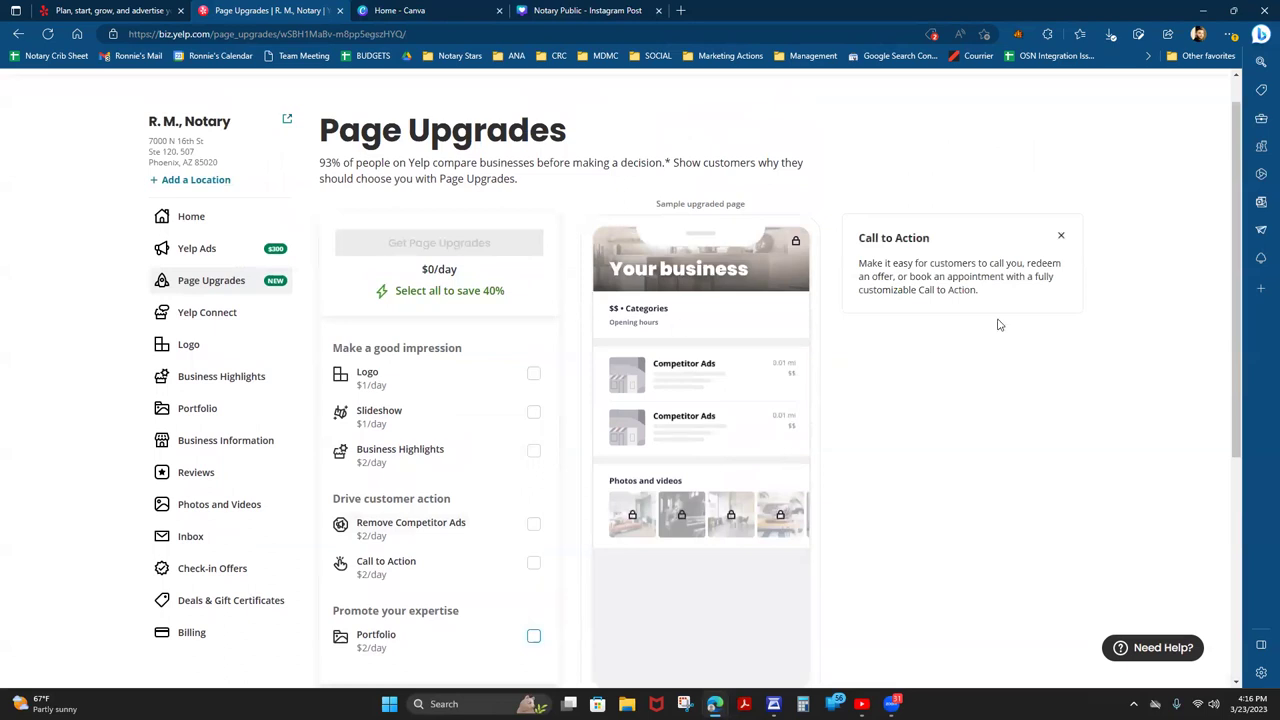
pyautogui.click(1064, 236)
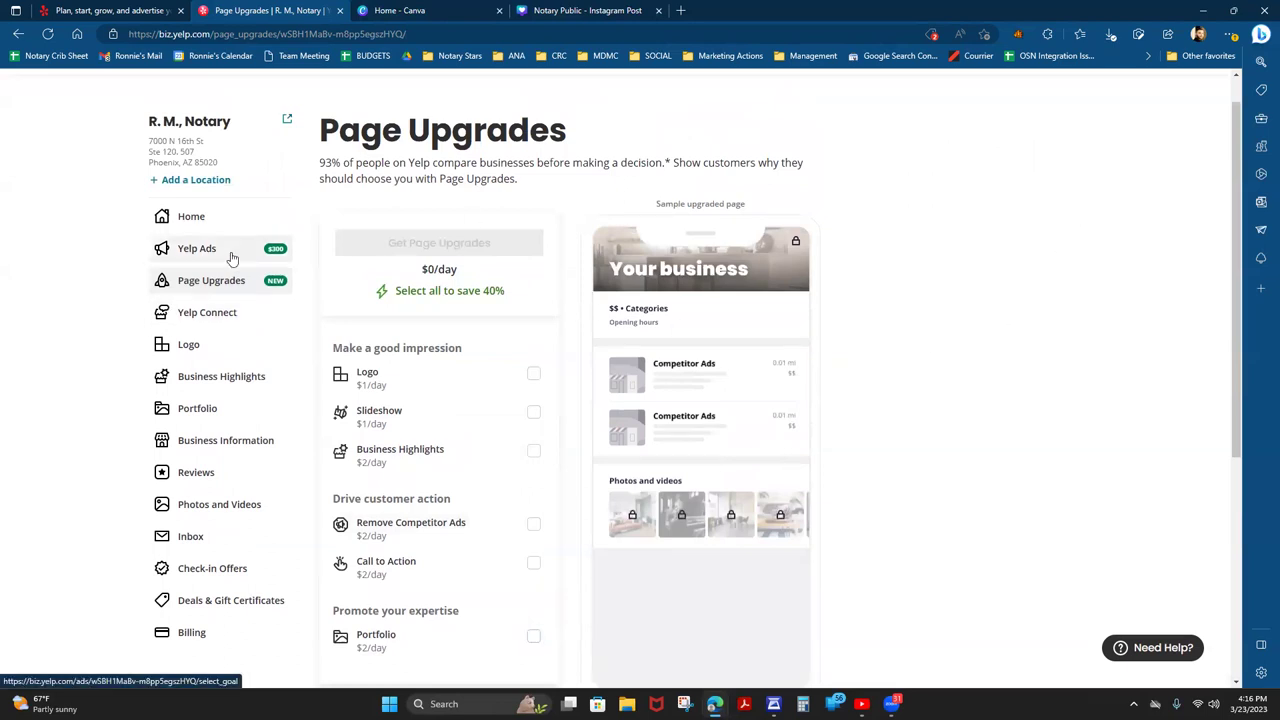
pyautogui.scroll(-3, 274, 417)
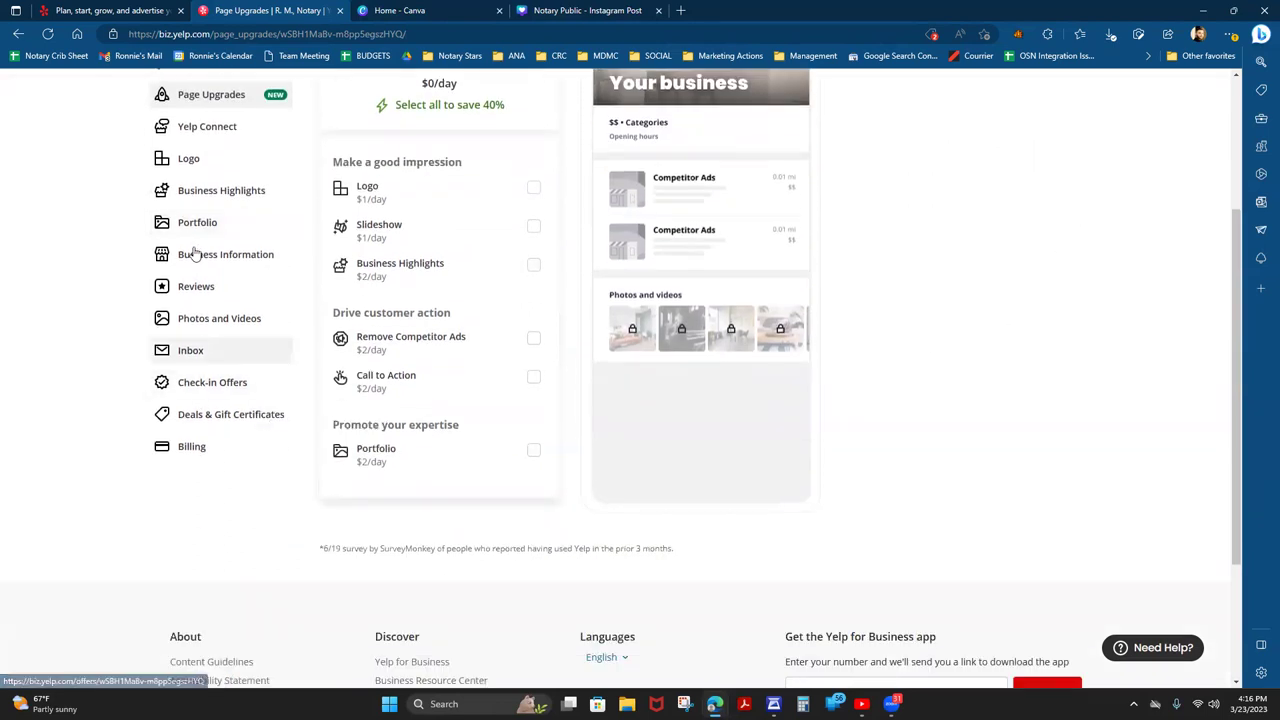
pyautogui.scroll(2, 206, 280)
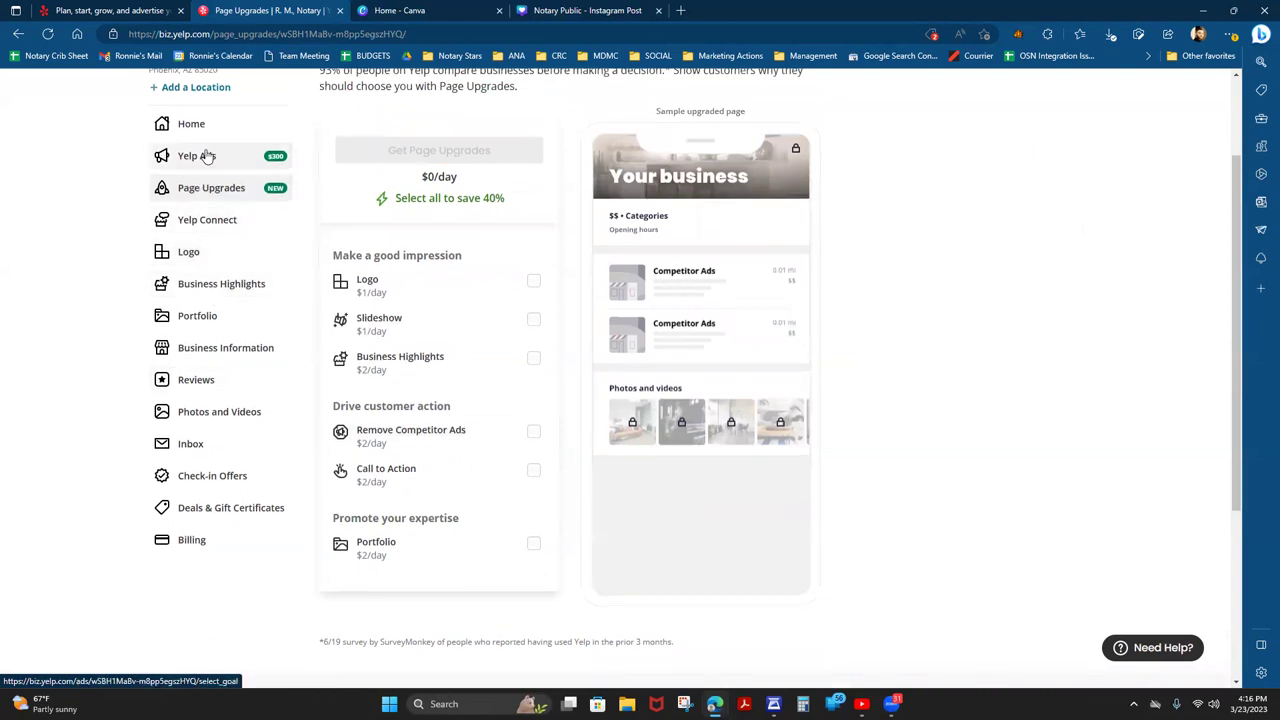
pyautogui.click(205, 286)
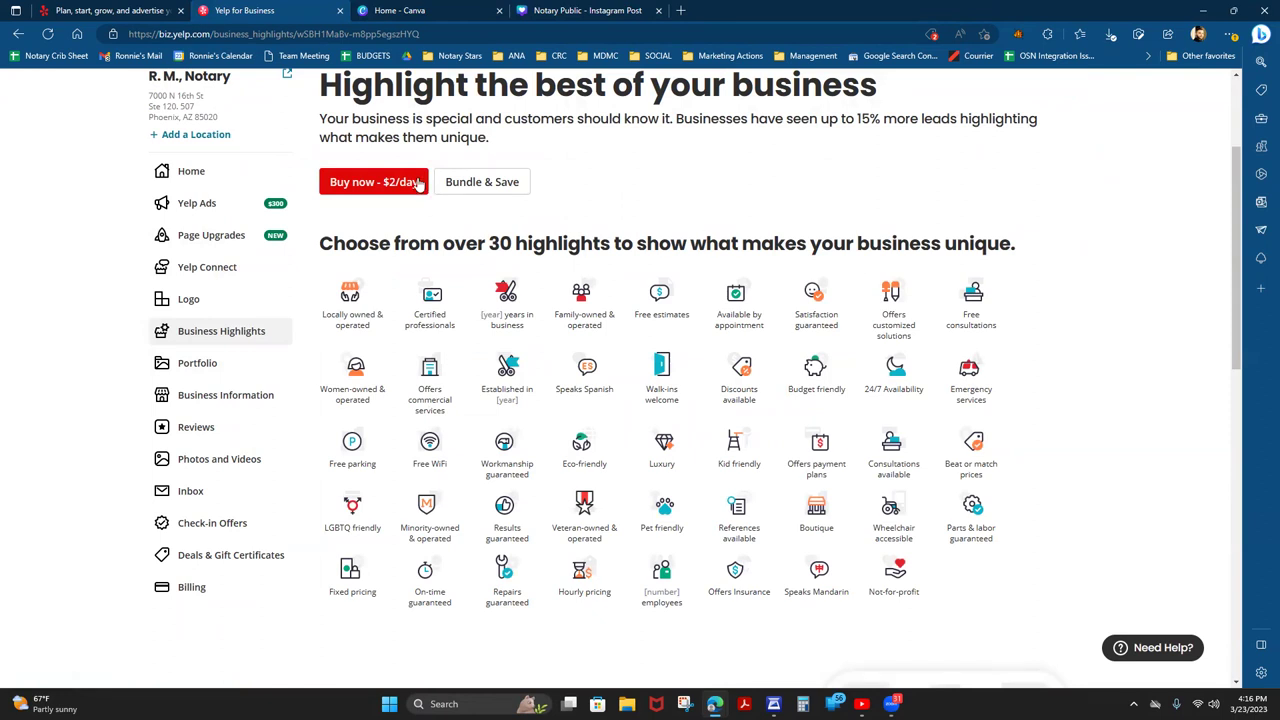
# Review the Portfolio upgrade page without buying, then go to Business Information
pyautogui.click(196, 365)
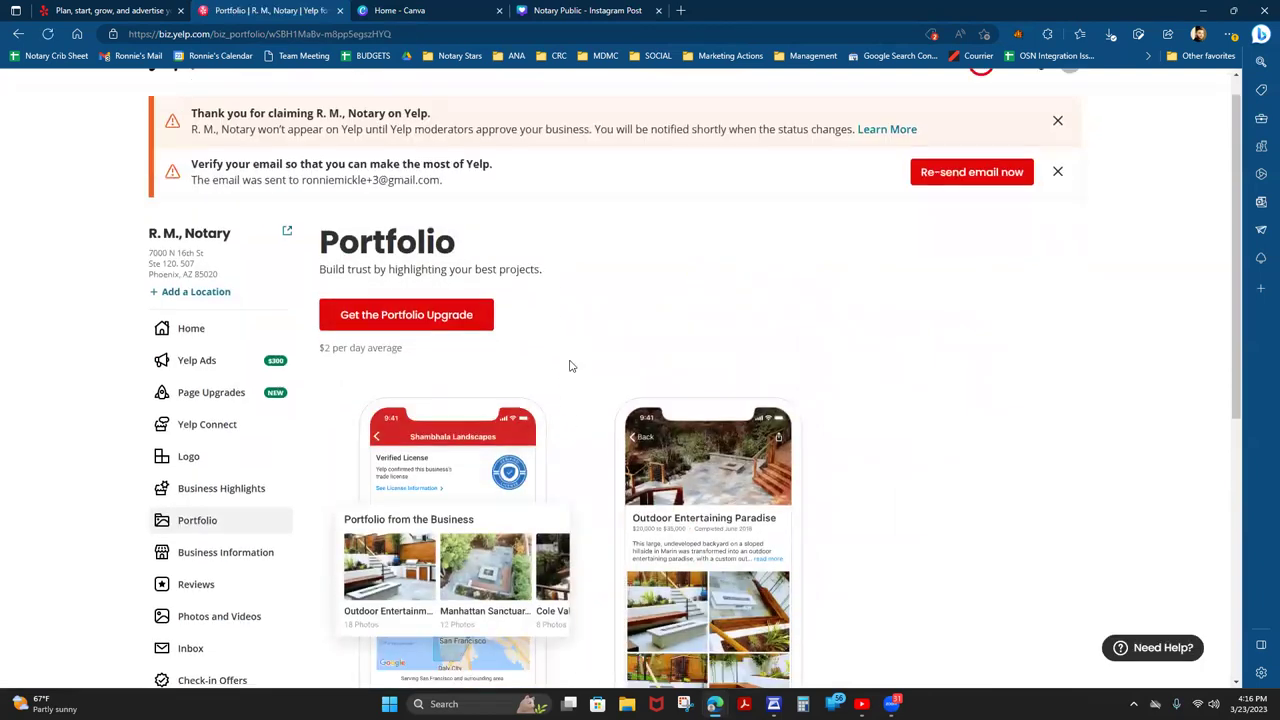
pyautogui.scroll(-3, 478, 442)
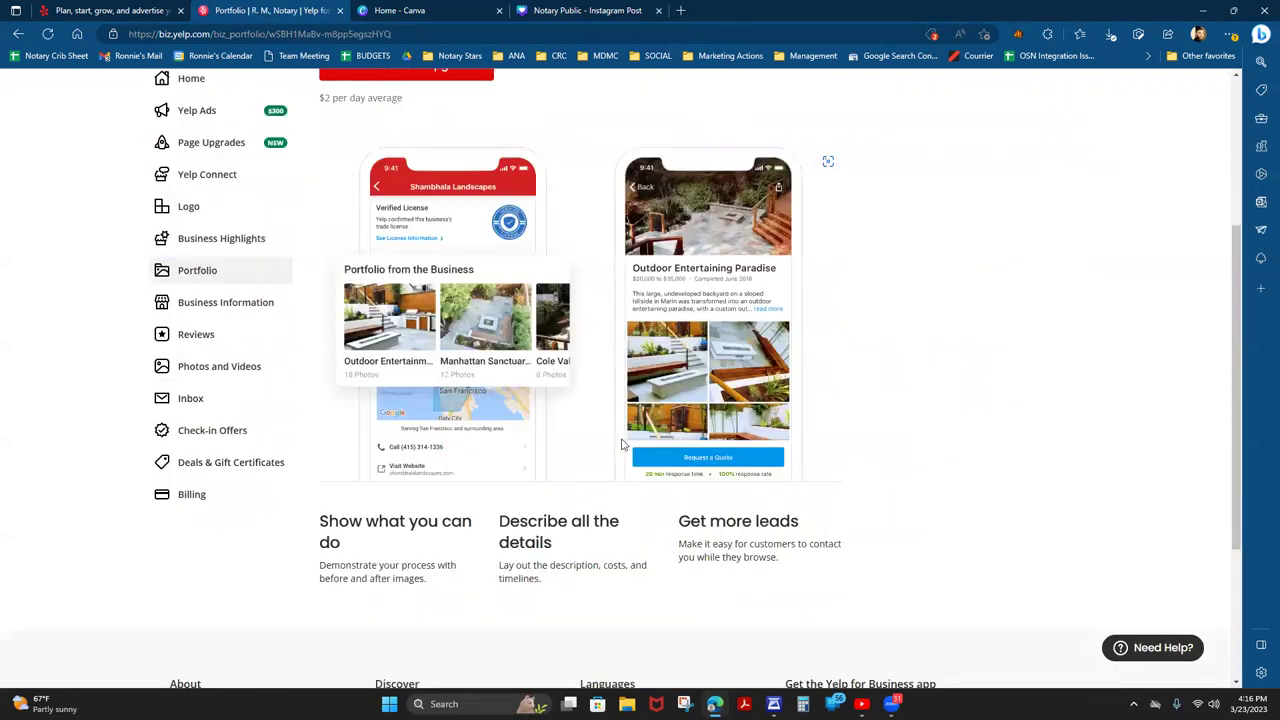
pyautogui.scroll(3, 621, 444)
pyautogui.scroll(-1, 700, 303)
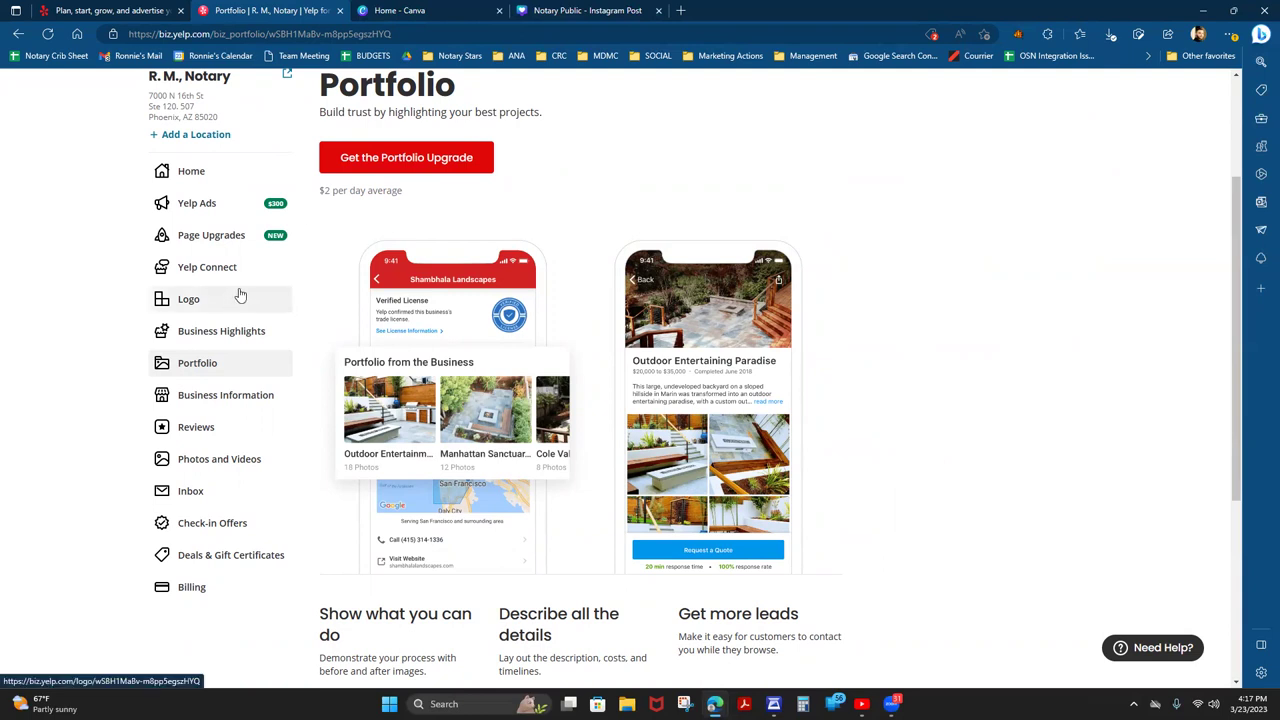
pyautogui.click(222, 399)
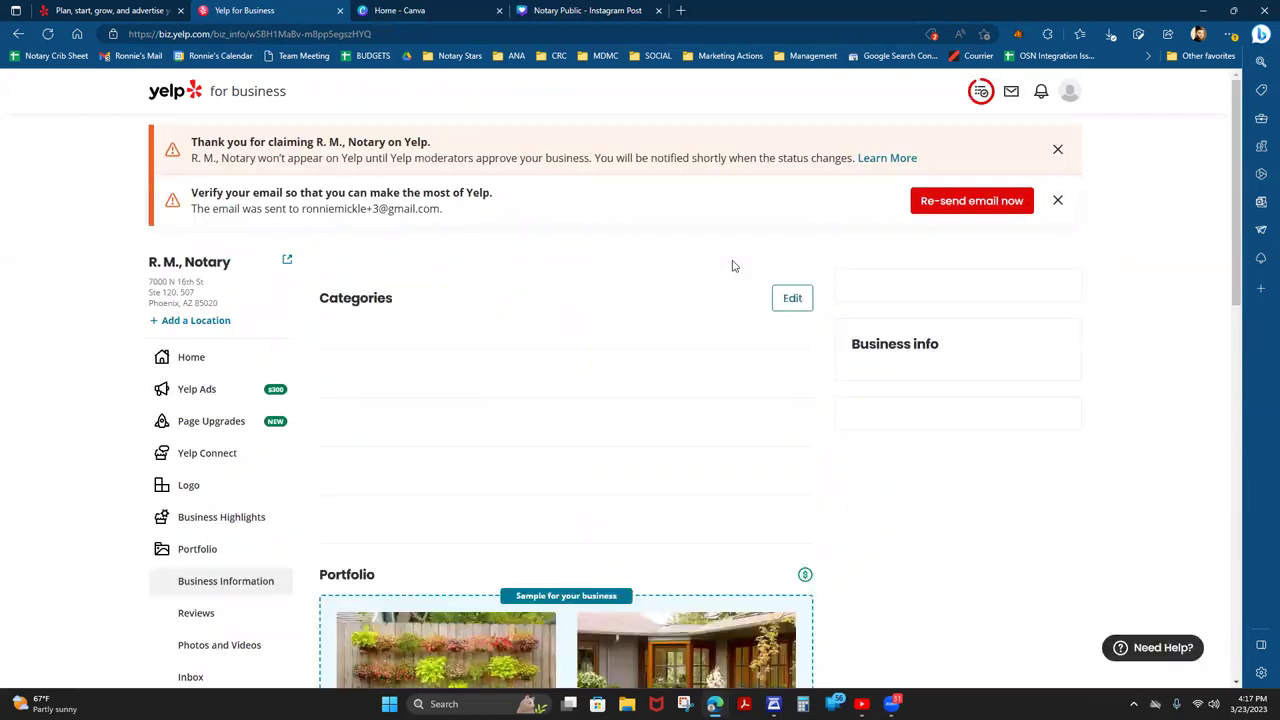
# Open the Amenities and more editor via Add info on the Business Information page
pyautogui.scroll(-4, 560, 370)
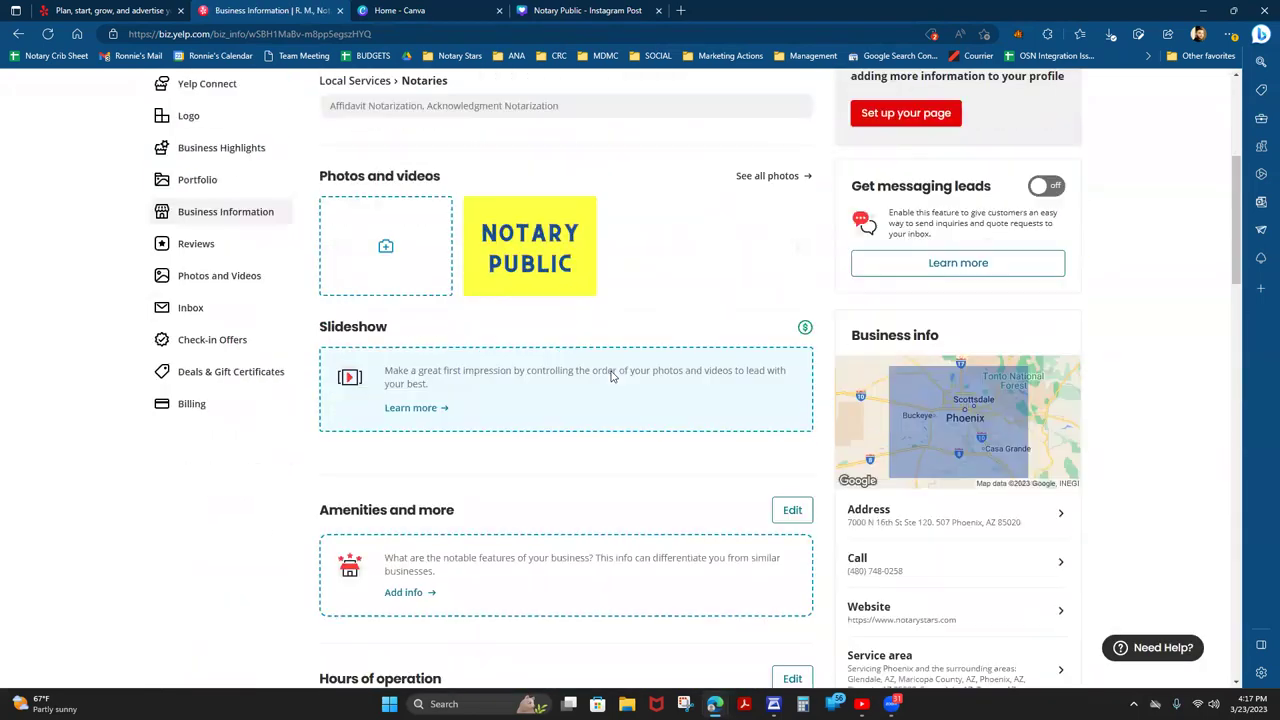
pyautogui.scroll(3, 515, 362)
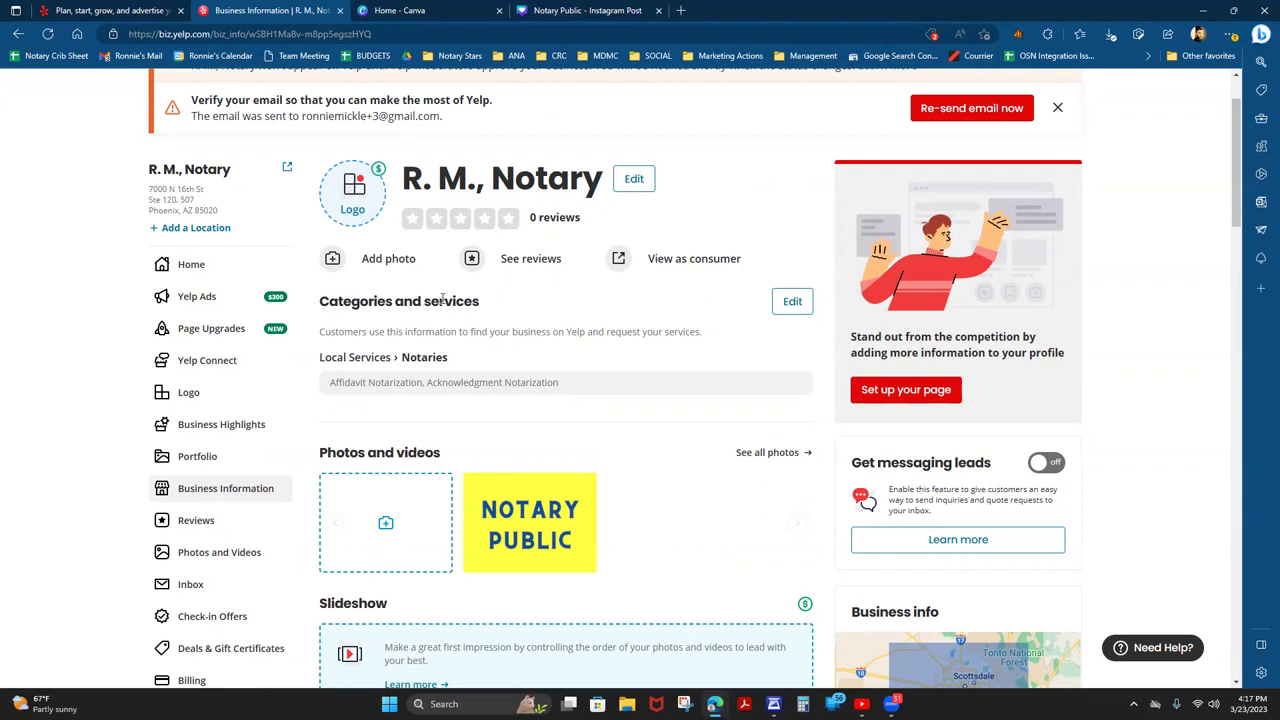
pyautogui.scroll(-2, 514, 377)
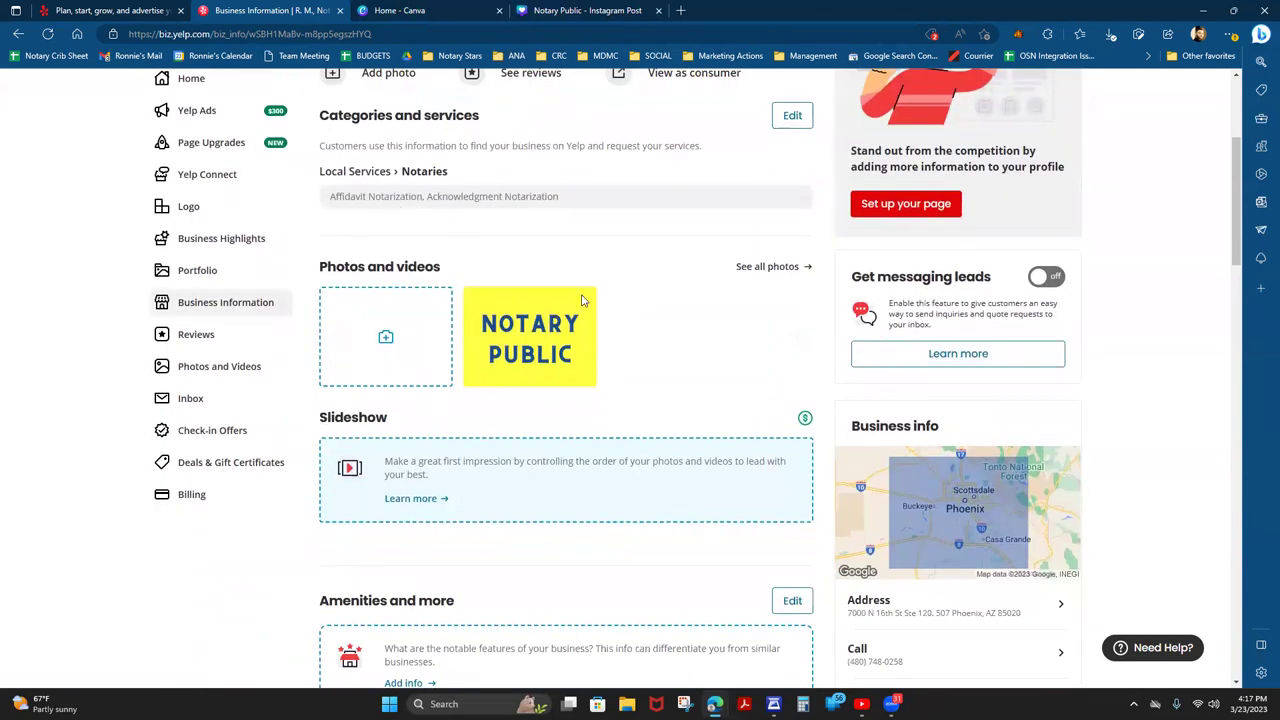
pyautogui.scroll(-1, 583, 300)
pyautogui.scroll(-1, 491, 263)
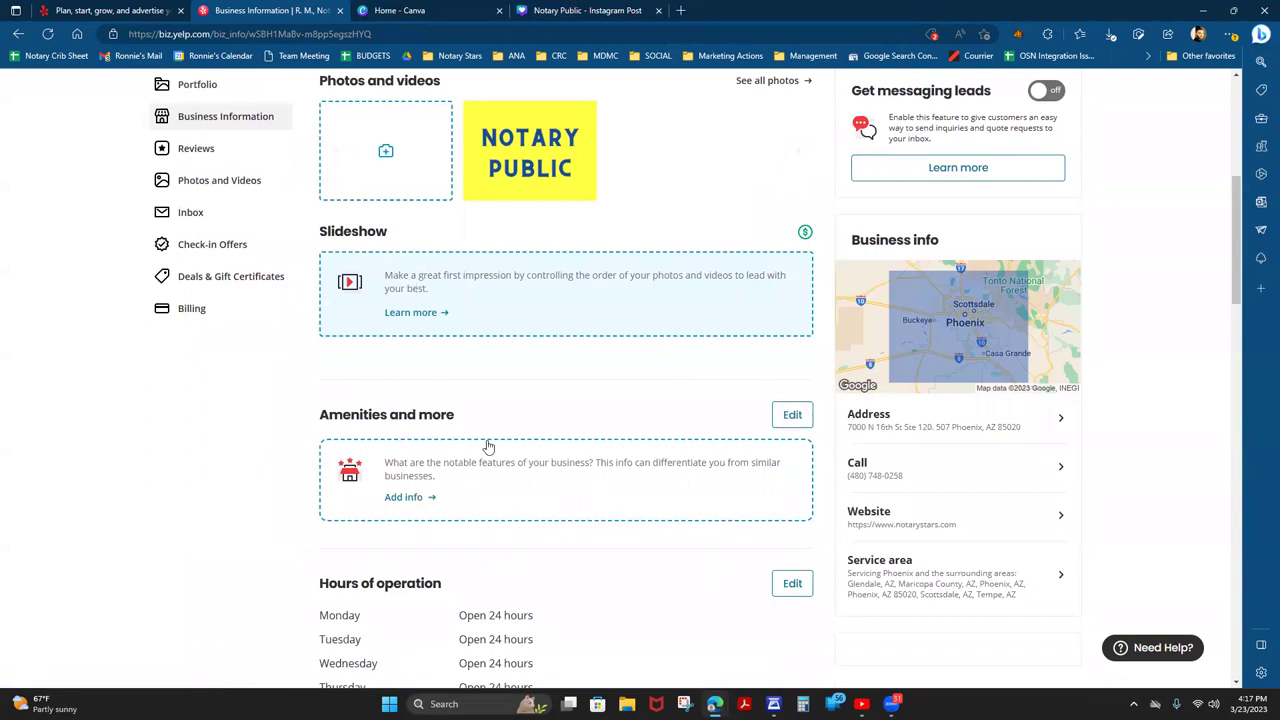
pyautogui.scroll(-1, 486, 446)
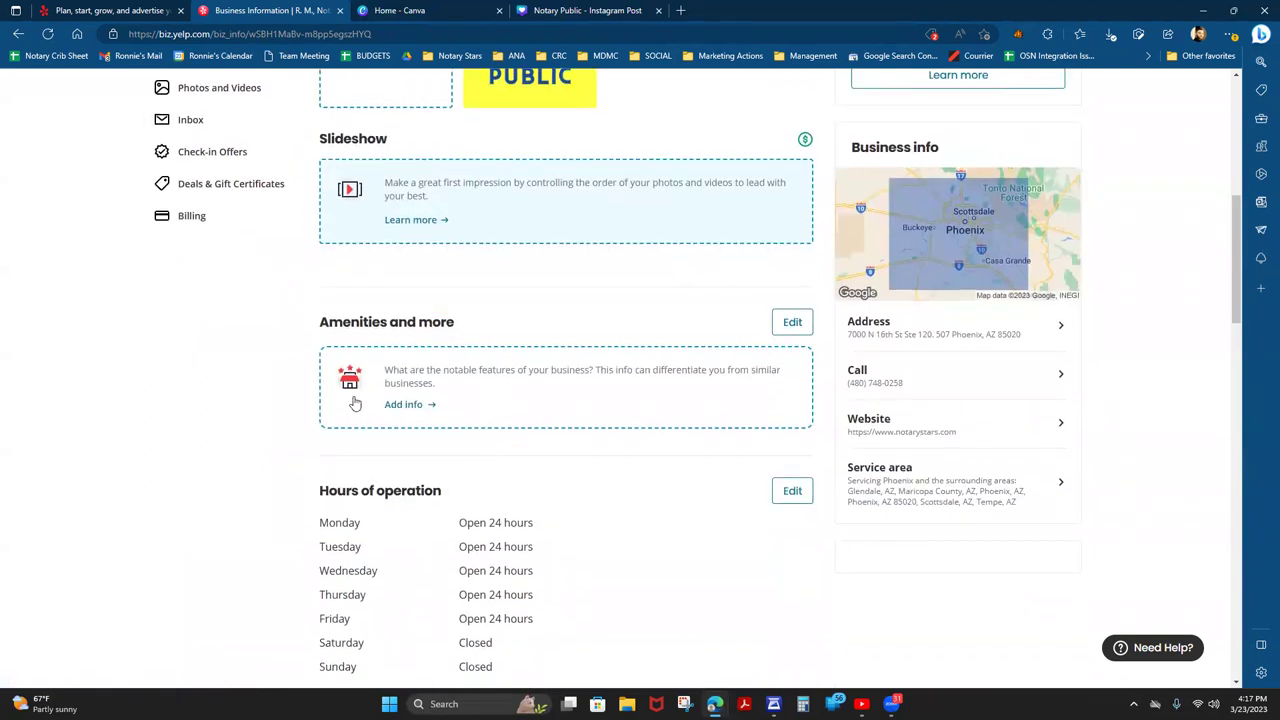
pyautogui.click(414, 405)
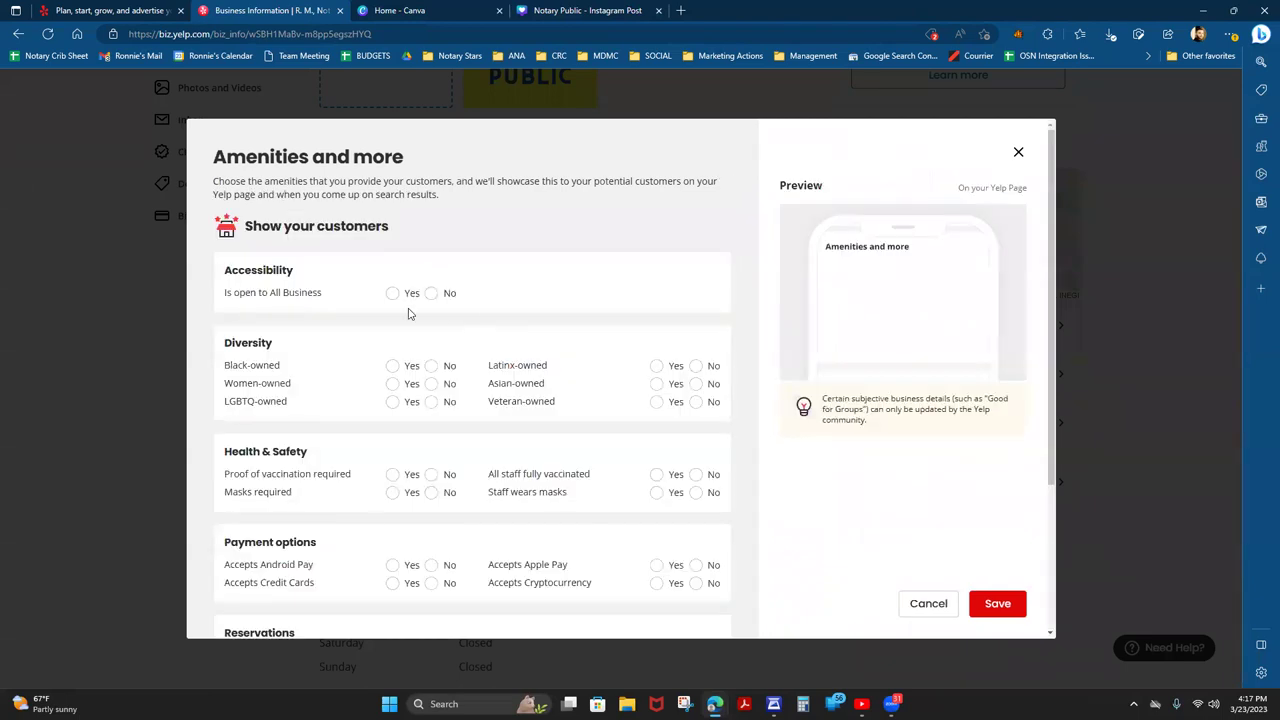
# Answer Yes to Open to All, LGBTQ-owned and Offers Military Discount, then save the amenities
pyautogui.scroll(-1, 429, 323)
pyautogui.click(392, 216)
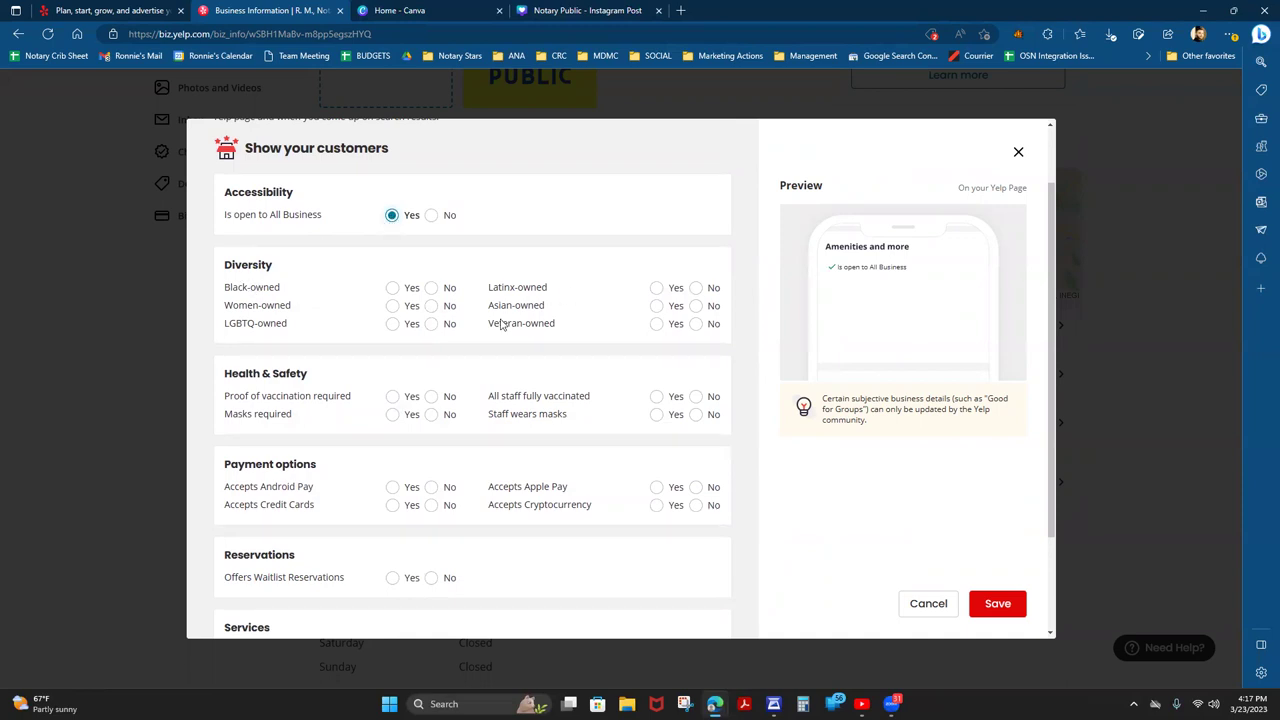
pyautogui.click(392, 324)
pyautogui.scroll(-3, 351, 409)
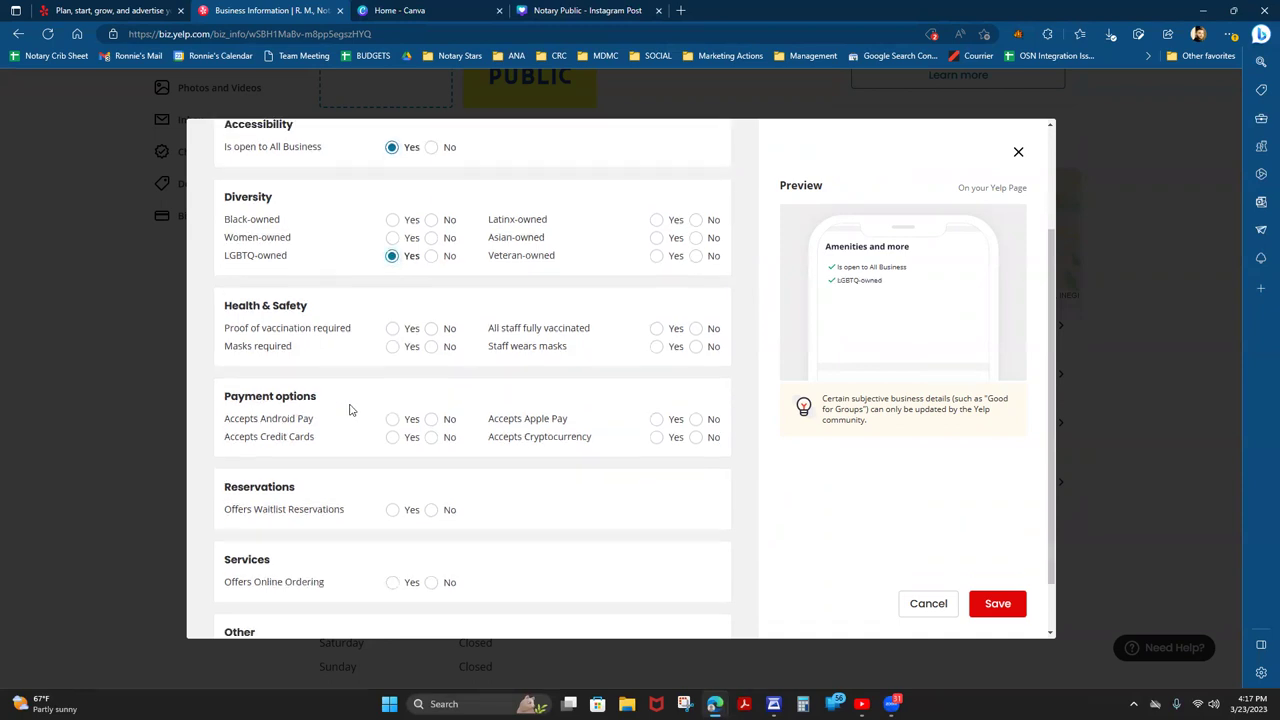
pyautogui.scroll(2, 430, 268)
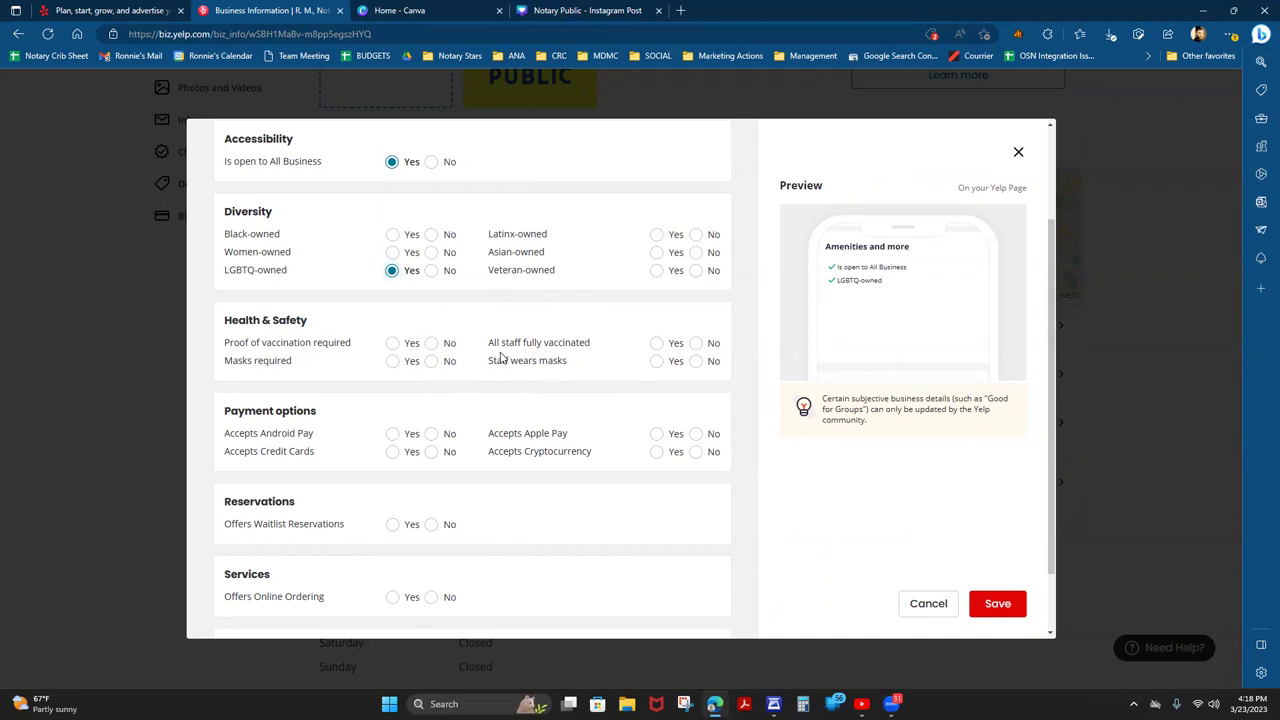
pyautogui.scroll(-1, 503, 357)
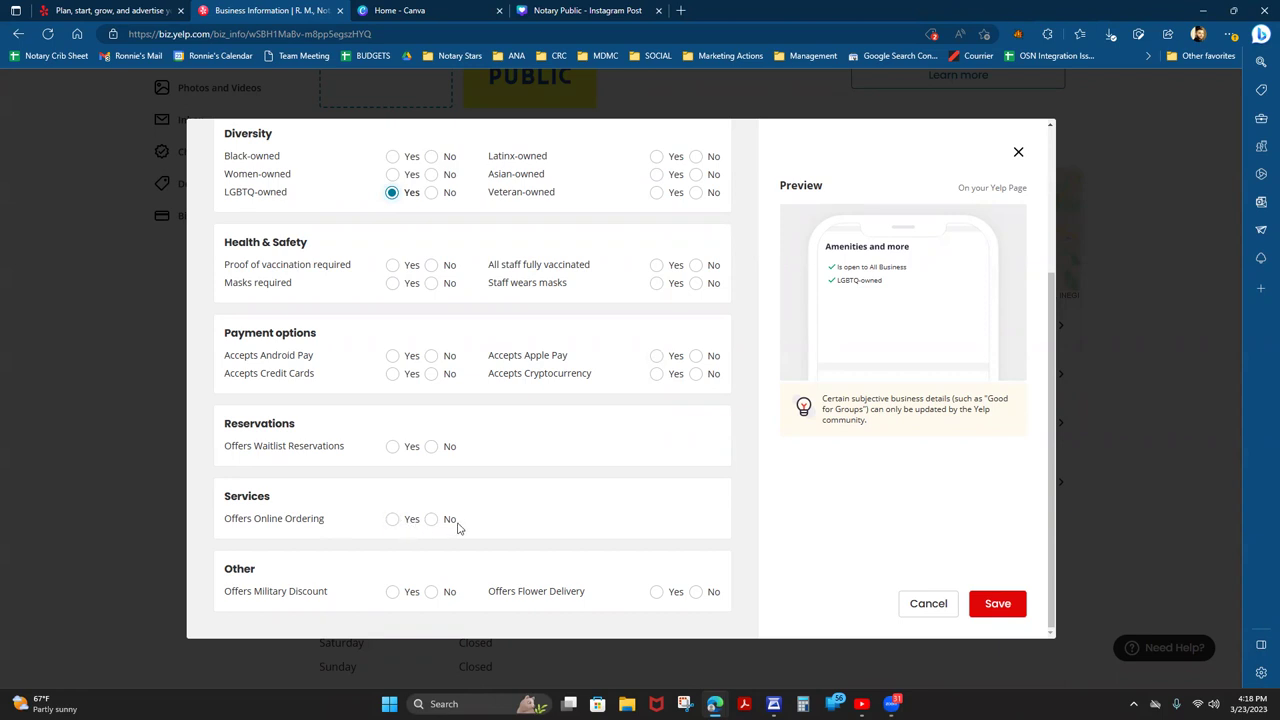
pyautogui.click(392, 592)
pyautogui.click(516, 591)
pyautogui.moveTo(603, 593); pyautogui.dragTo(606, 591)
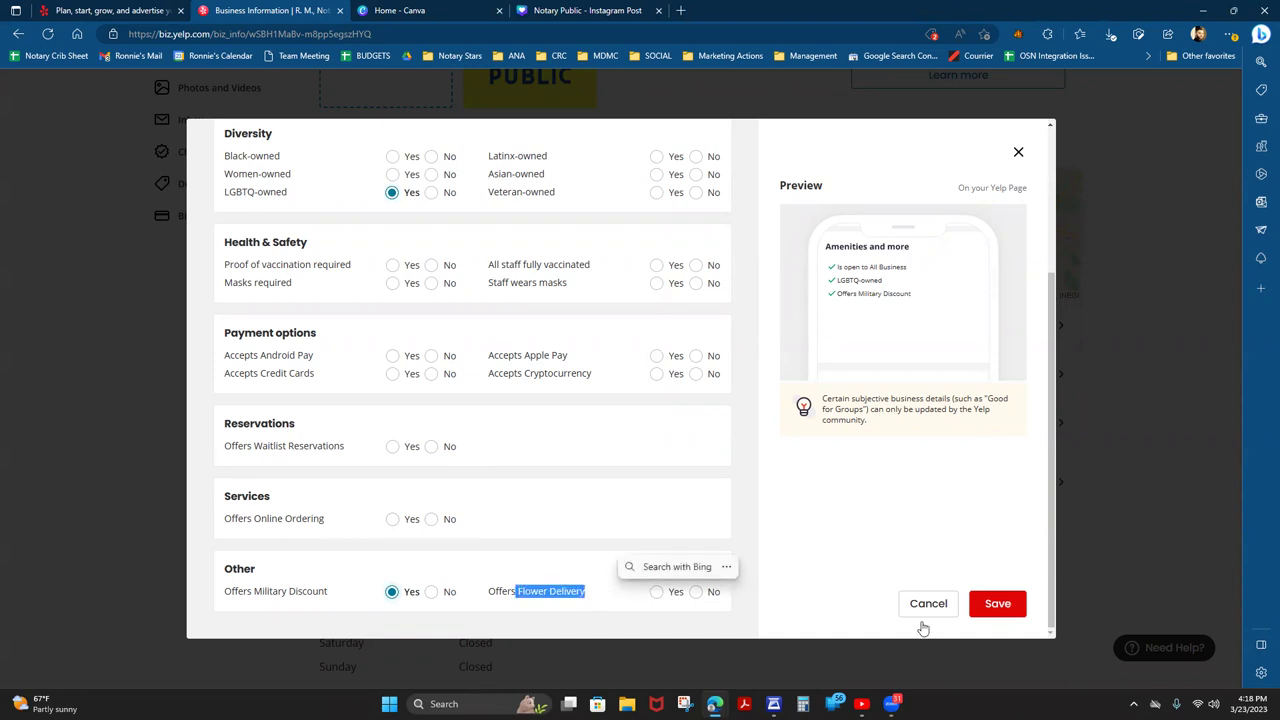
pyautogui.click(998, 602)
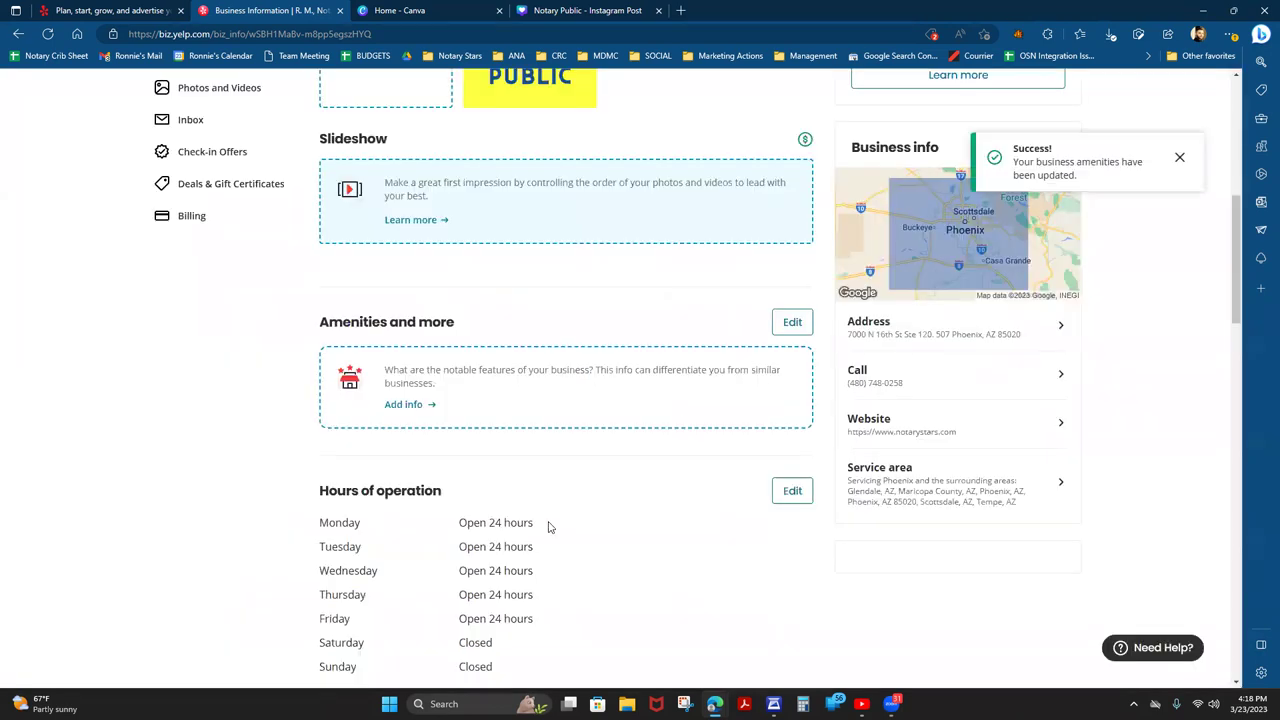
pyautogui.scroll(-4, 518, 446)
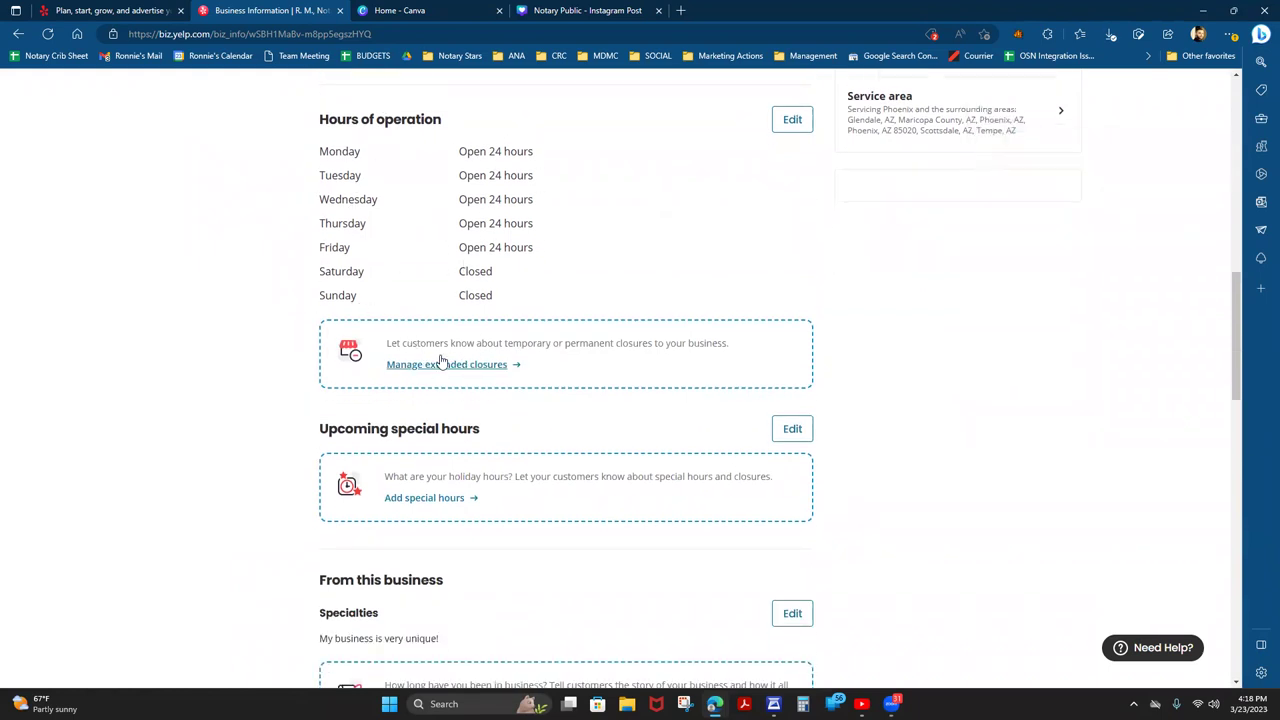
pyautogui.scroll(-1, 521, 423)
pyautogui.scroll(-1, 521, 423)
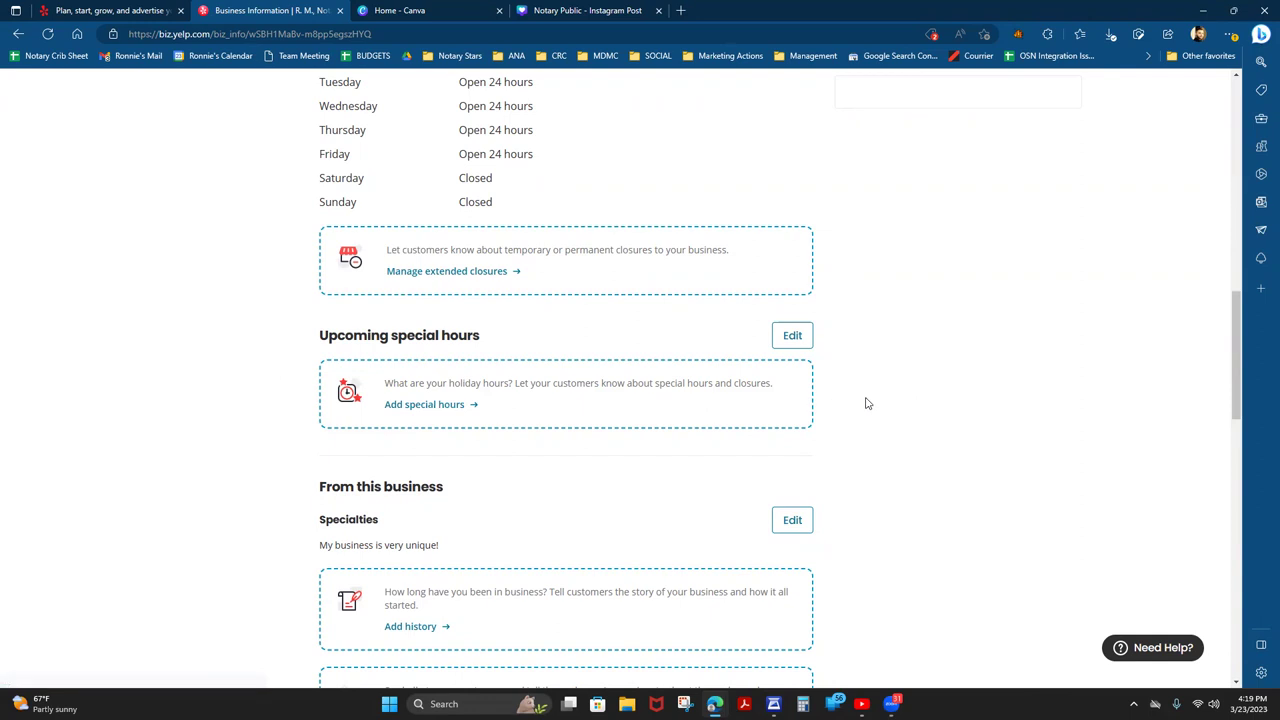
pyautogui.scroll(-2, 865, 403)
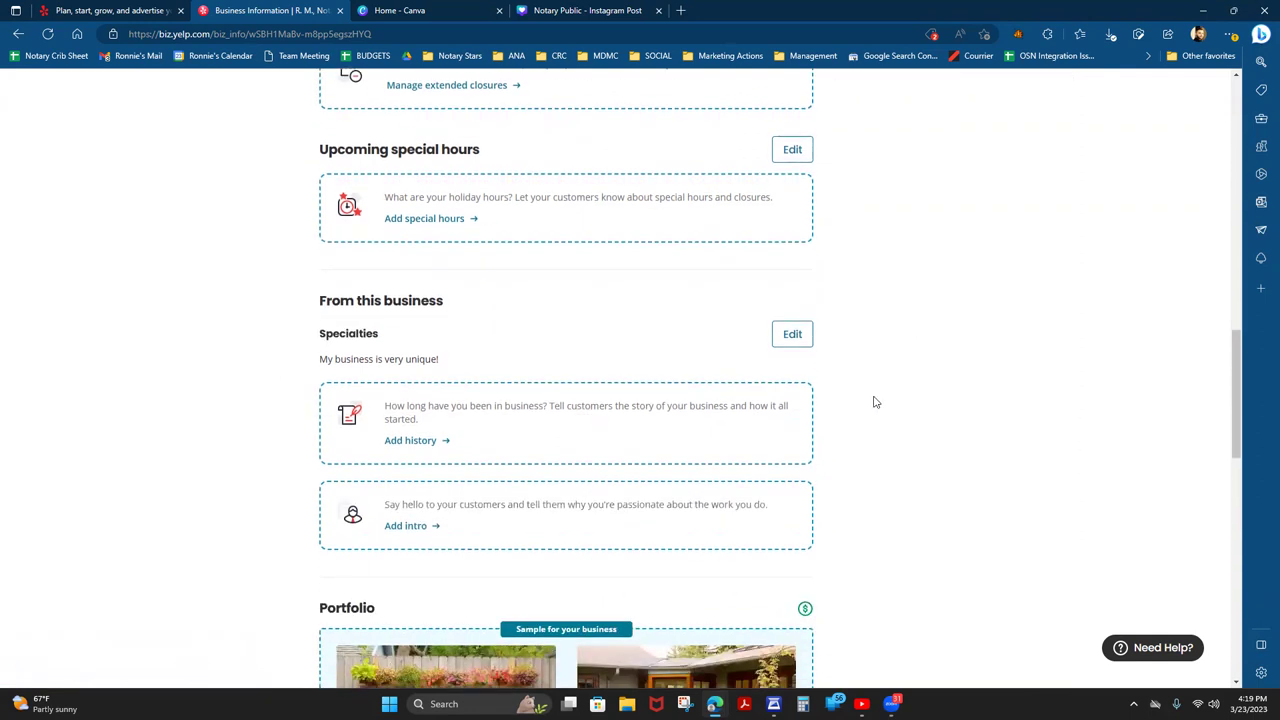
pyautogui.scroll(-1, 490, 352)
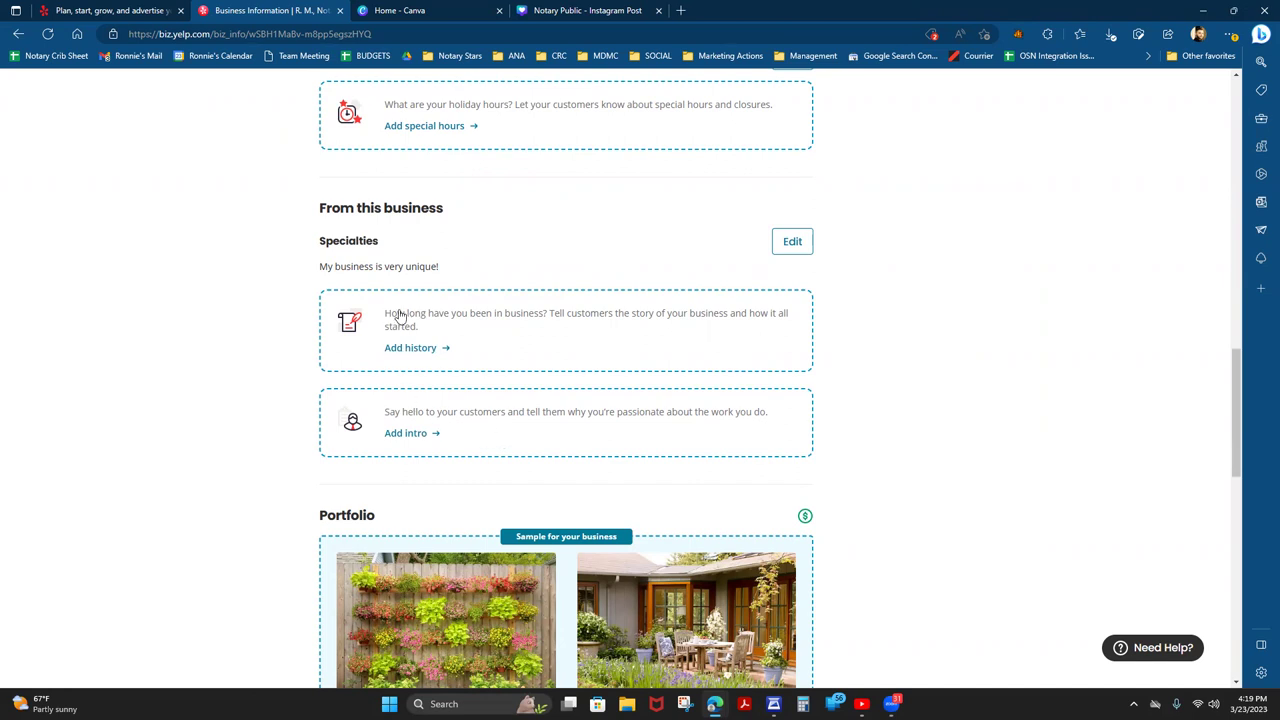
pyautogui.click(410, 348)
pyautogui.click(286, 248)
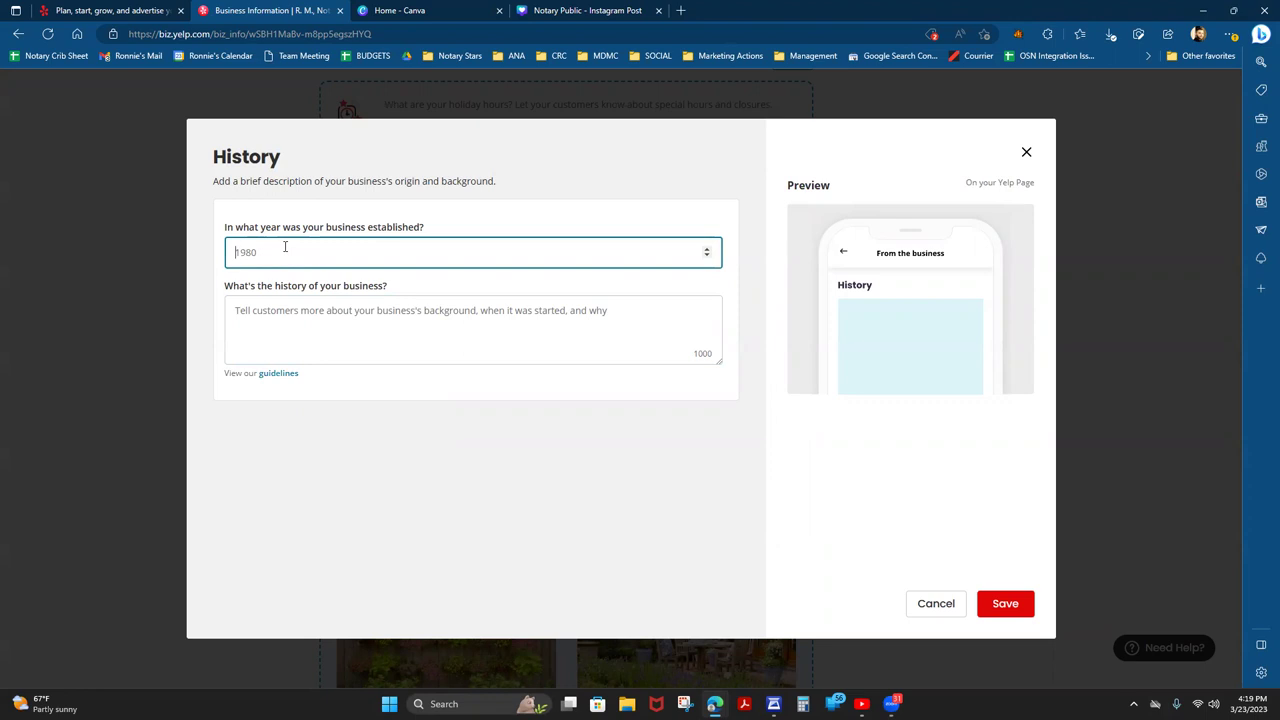
pyautogui.click(1027, 152)
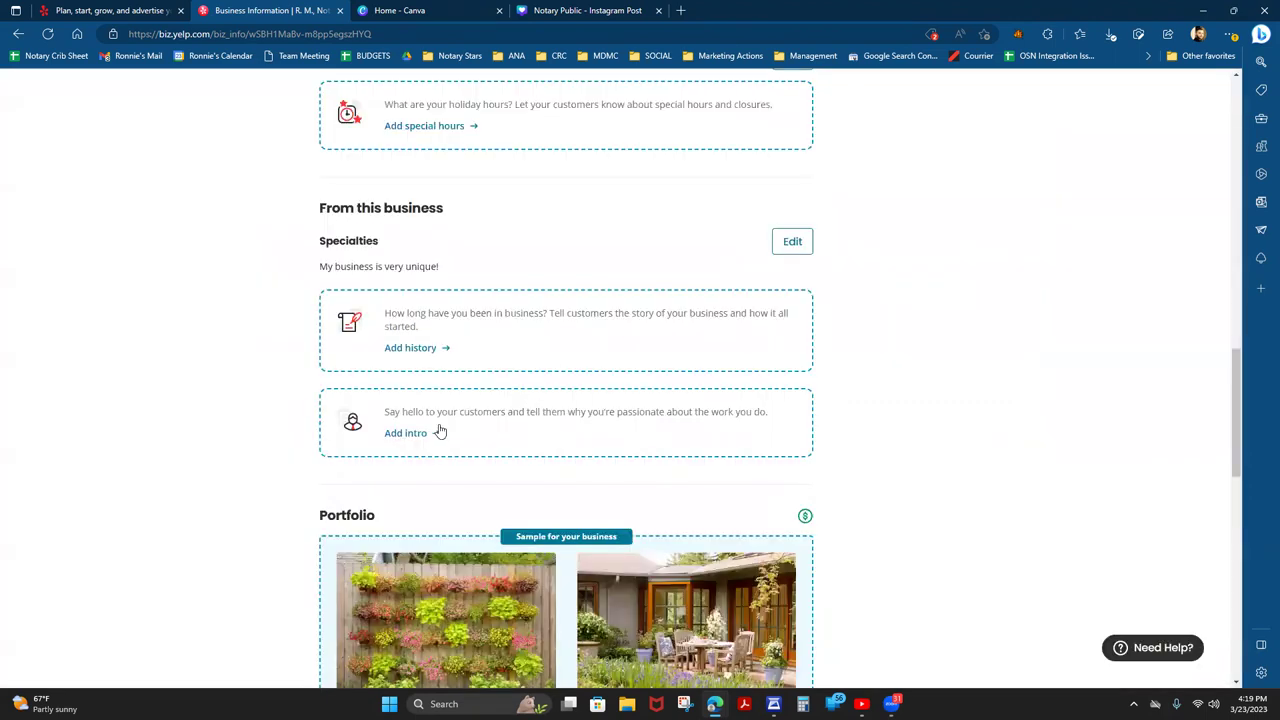
pyautogui.click(402, 436)
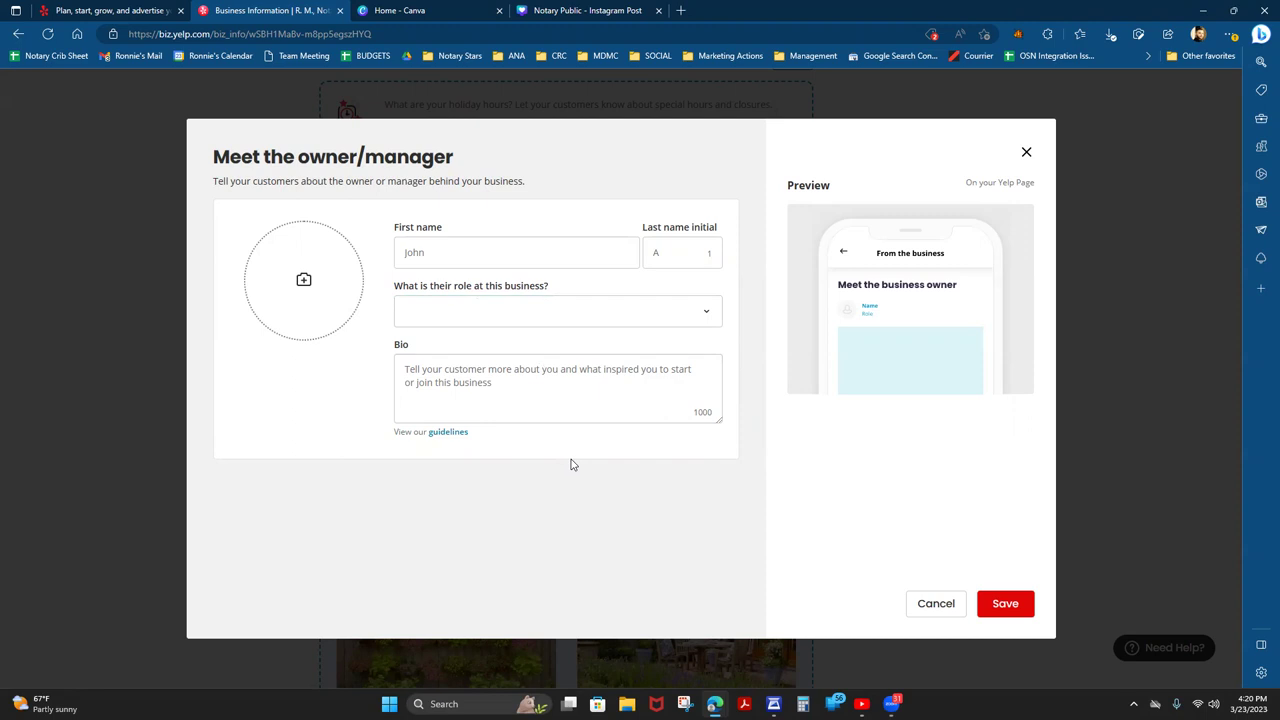
pyautogui.click(1026, 620)
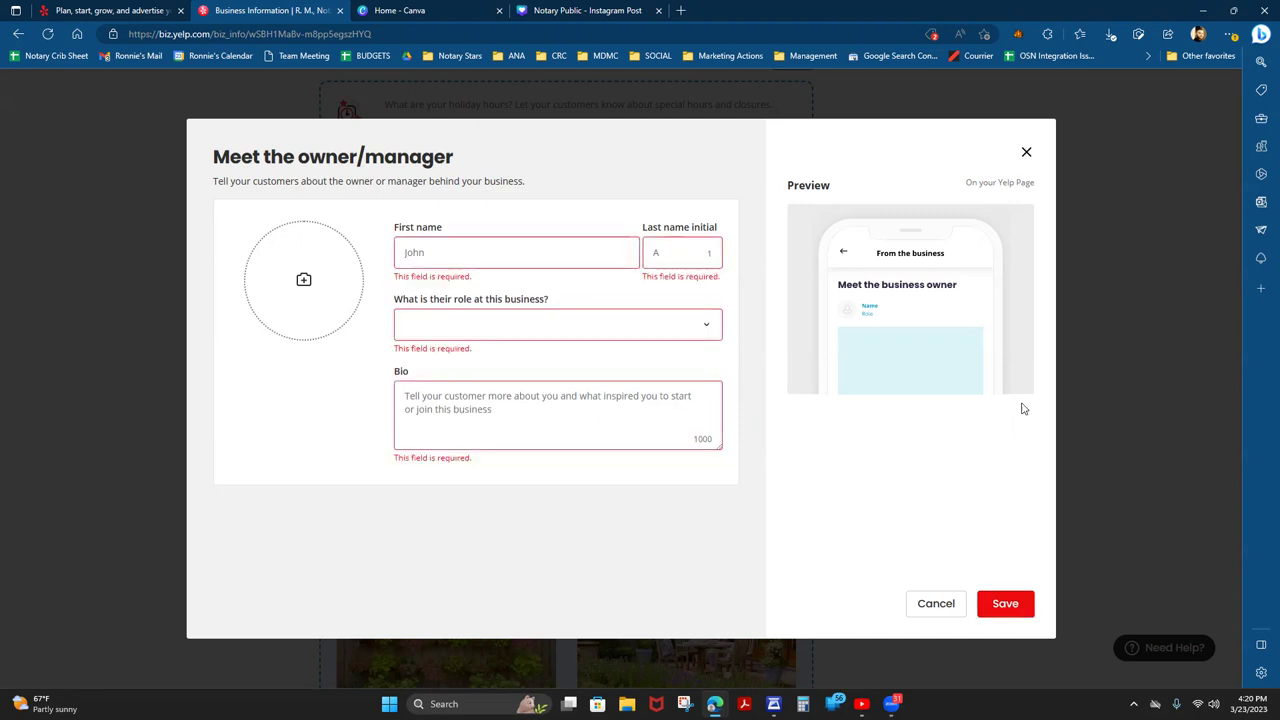
pyautogui.click(1026, 153)
pyautogui.scroll(-4, 580, 409)
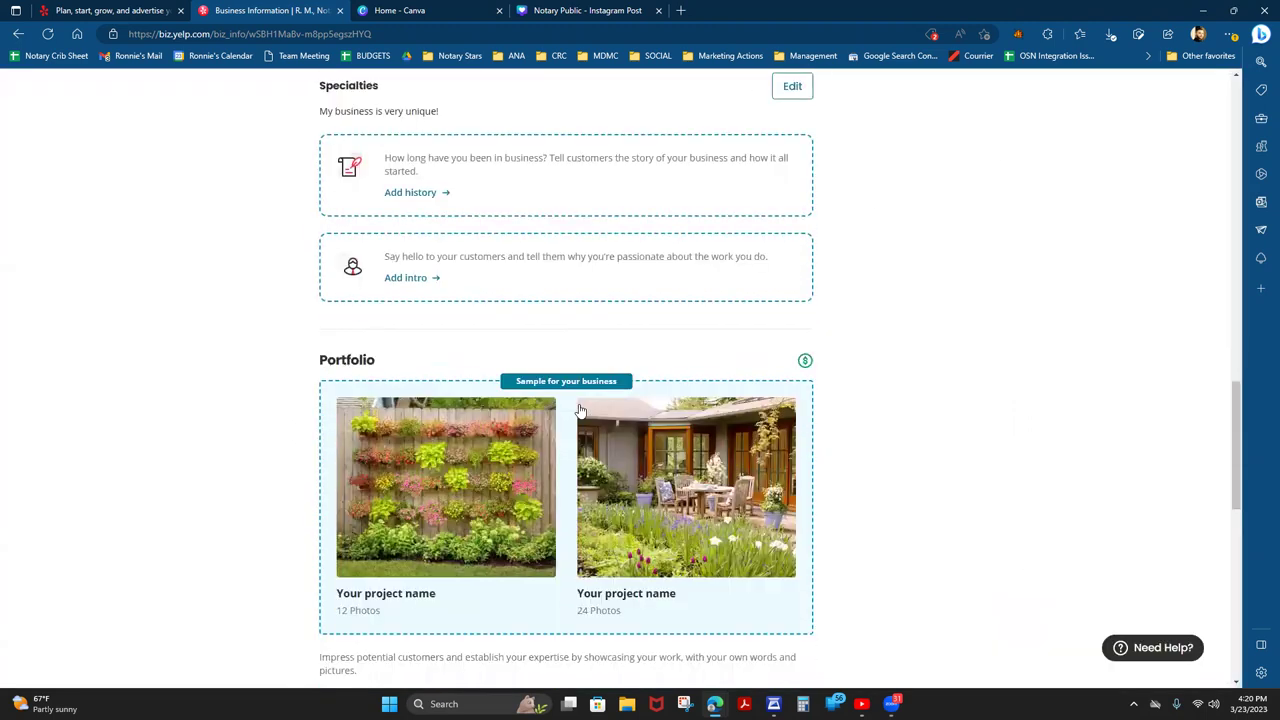
pyautogui.scroll(-1, 581, 409)
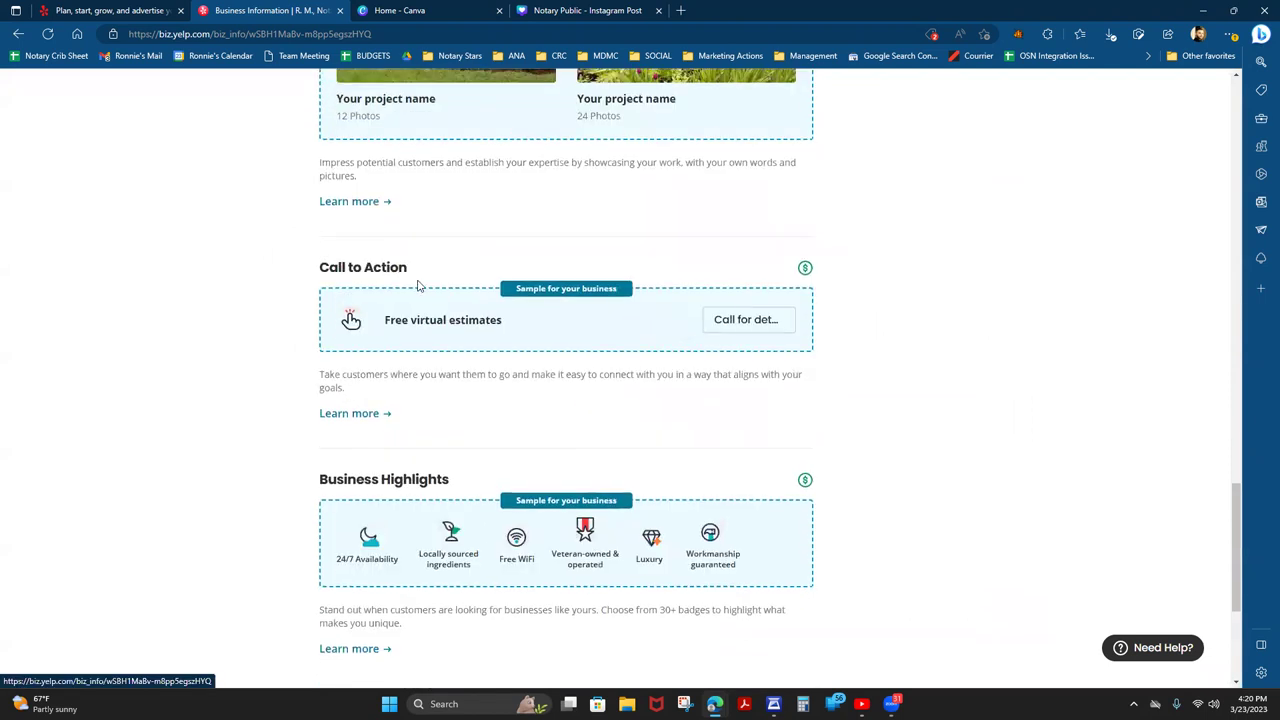
pyautogui.scroll(-3, 555, 354)
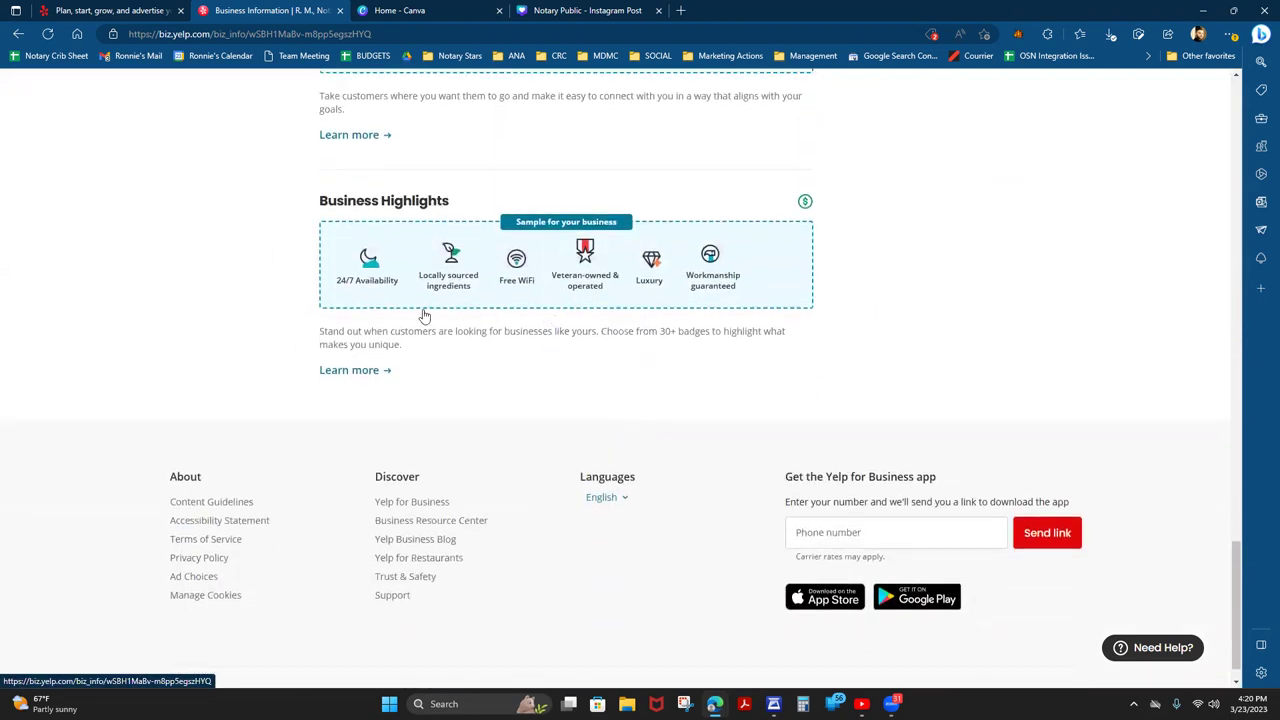
pyautogui.scroll(5, 893, 368)
pyautogui.scroll(12, 743, 397)
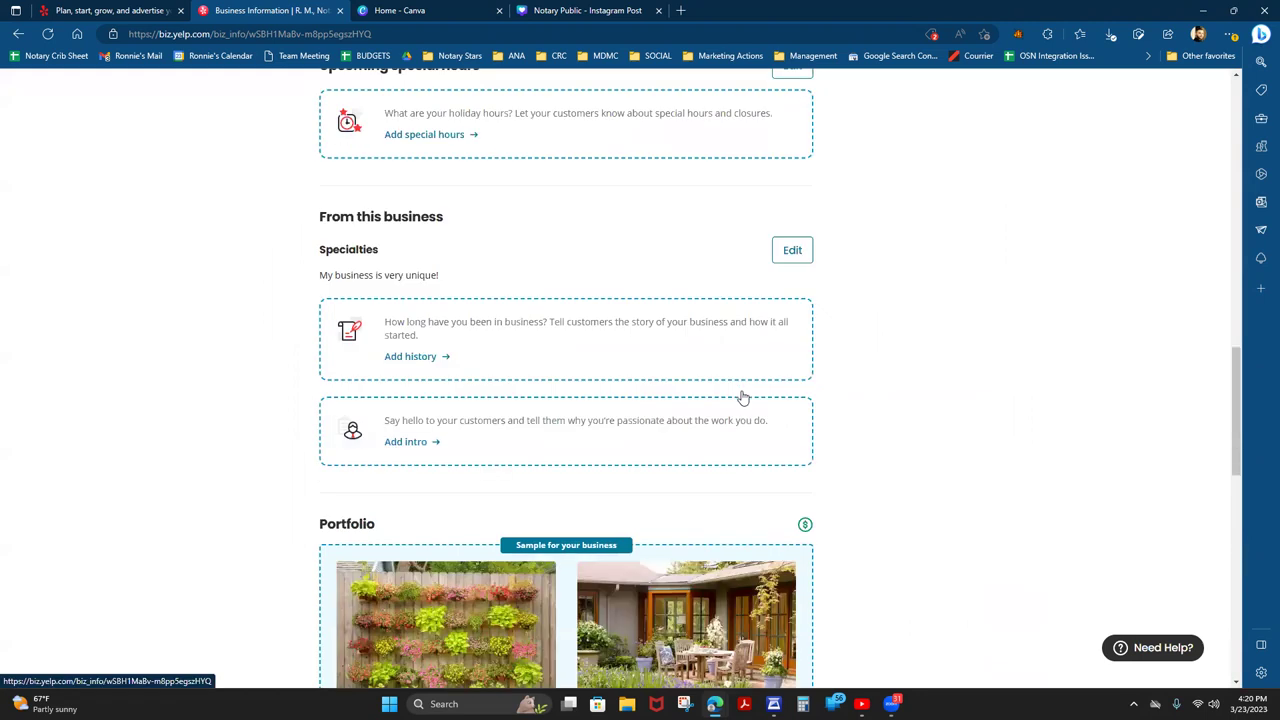
pyautogui.scroll(3, 743, 397)
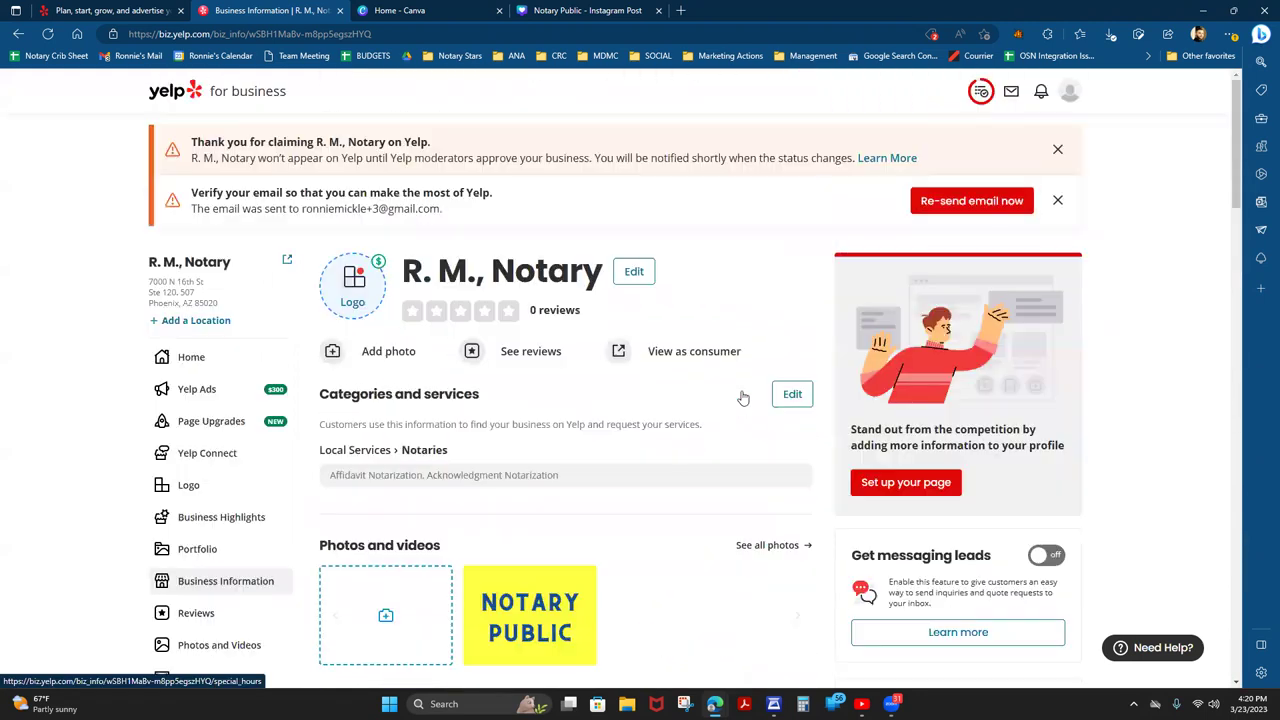